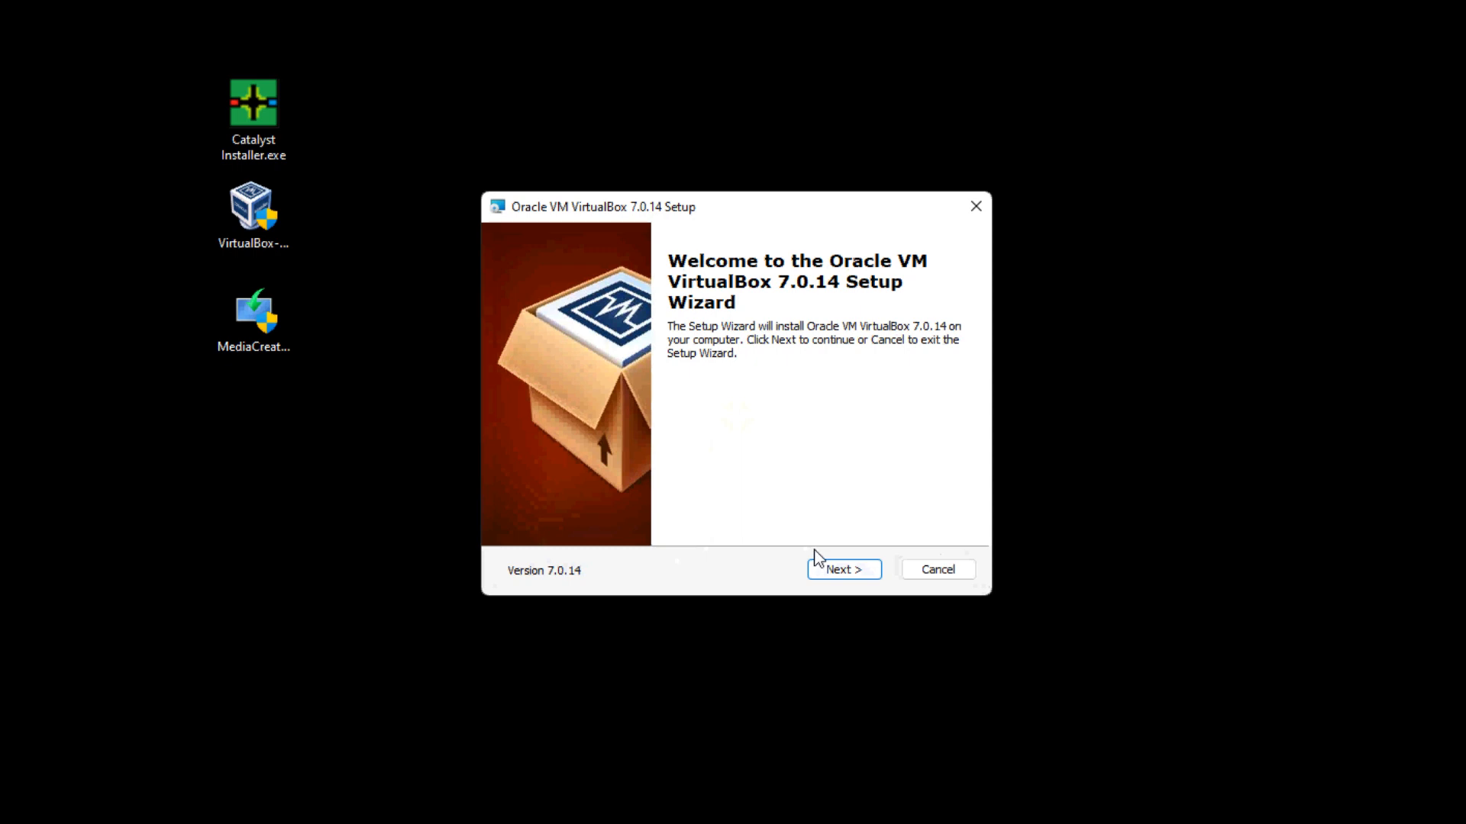
Install Oracle VM VirtualBox 7.0.14 with the default features and location, accepting the network and Python dependency warnings, and finish the setup.
click(819, 567)
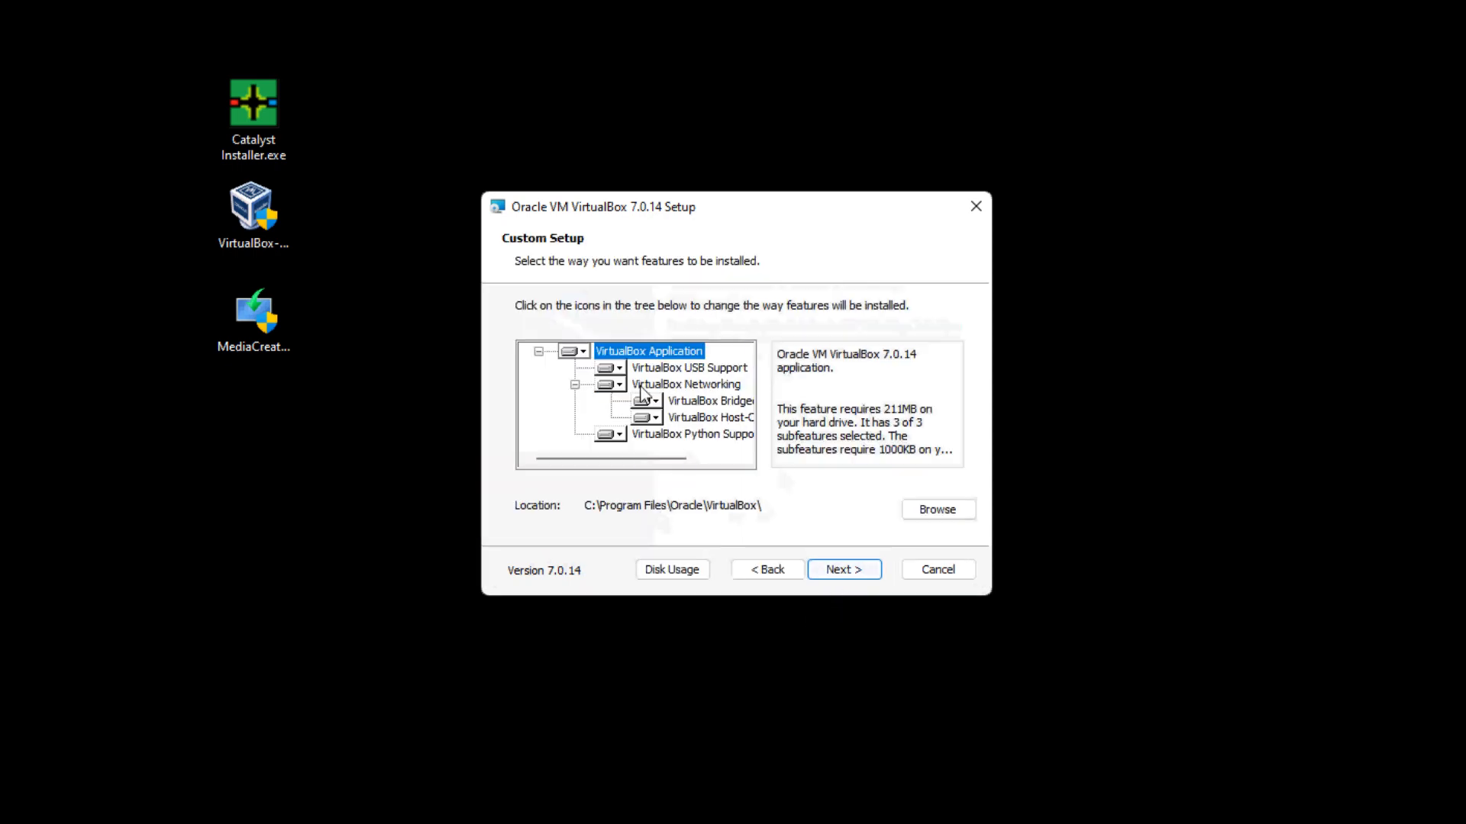
click(834, 572)
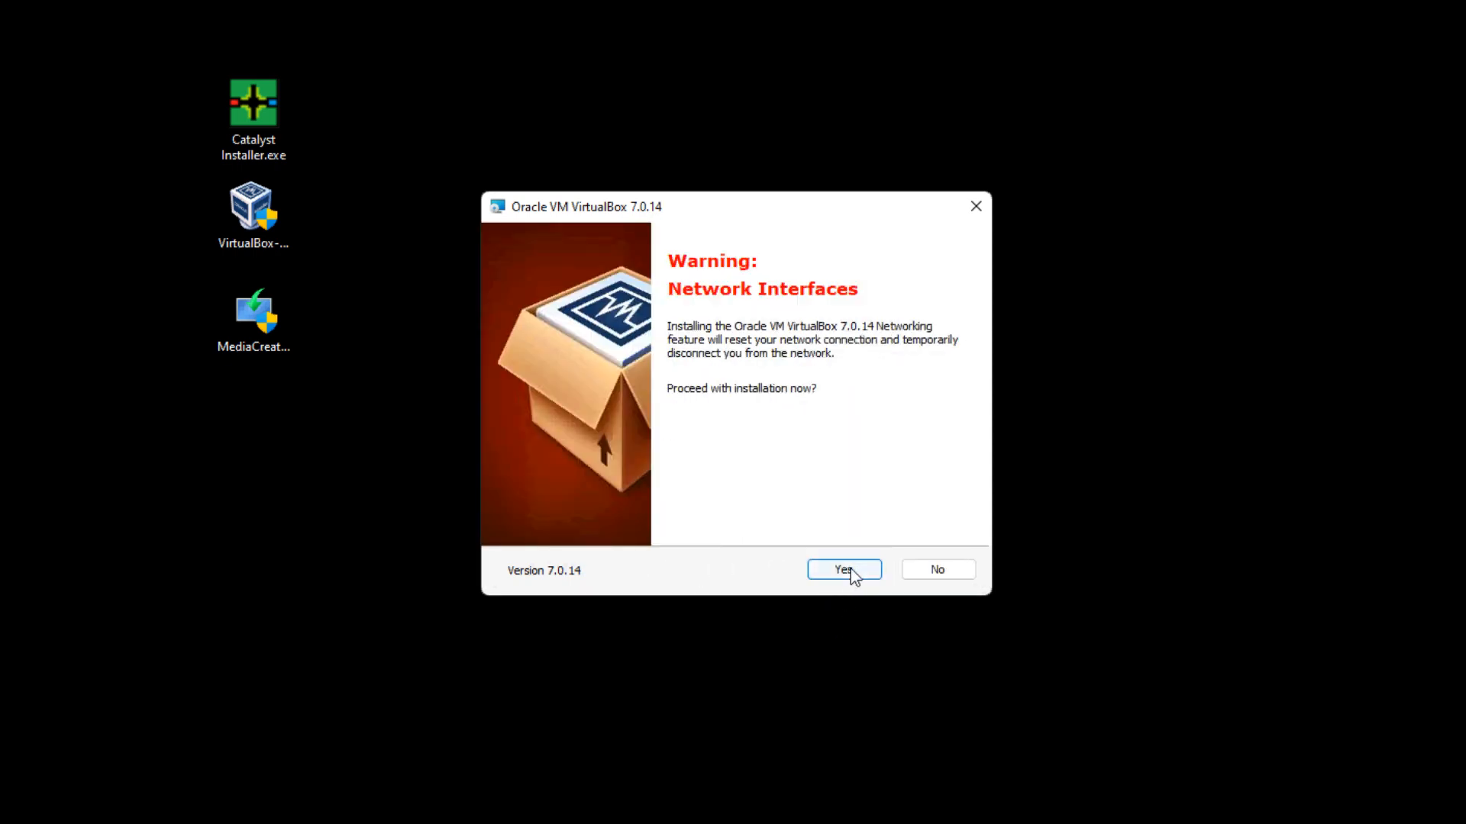
click(846, 574)
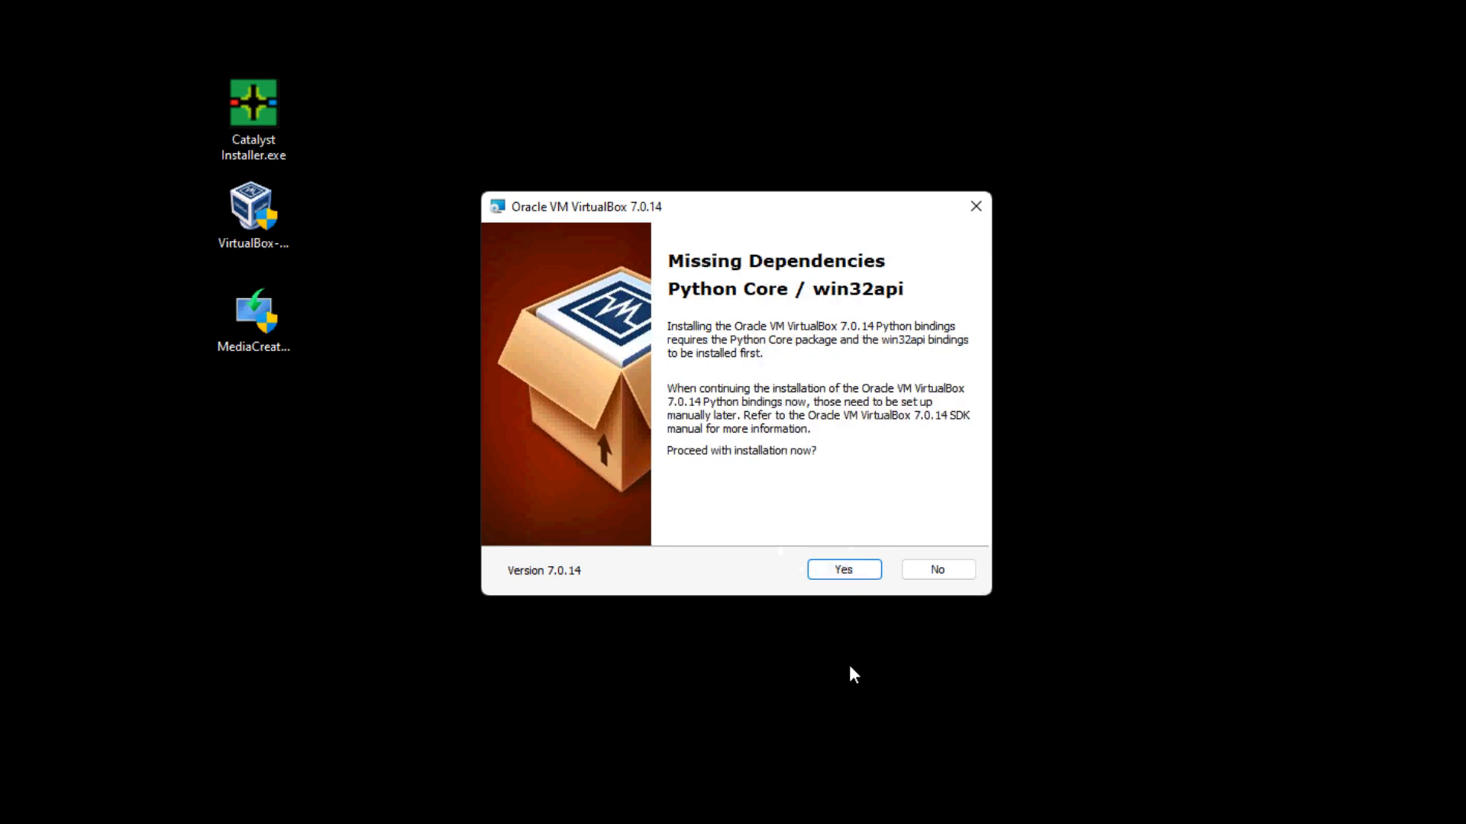
click(841, 574)
click(845, 571)
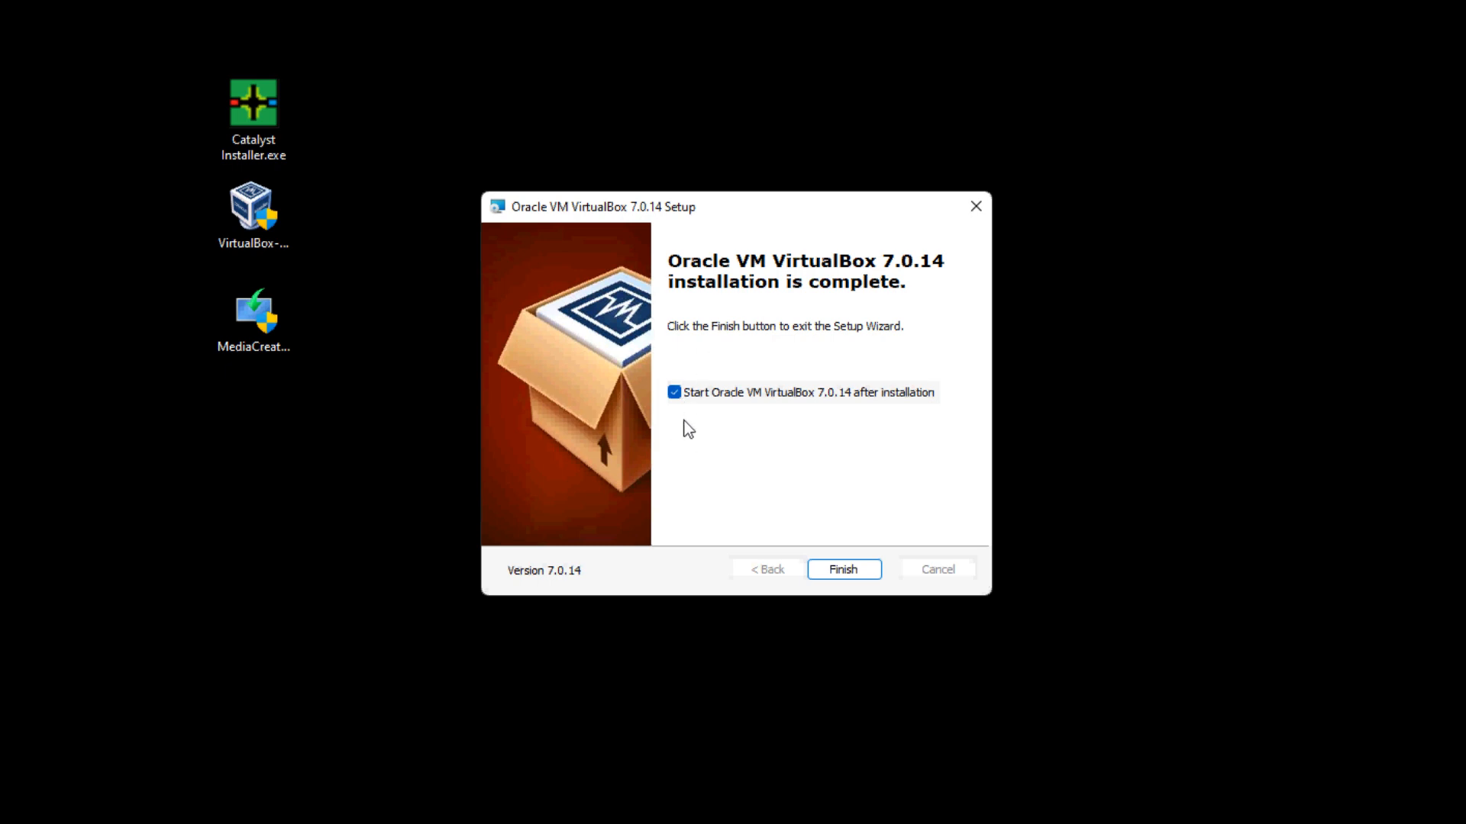
click(847, 571)
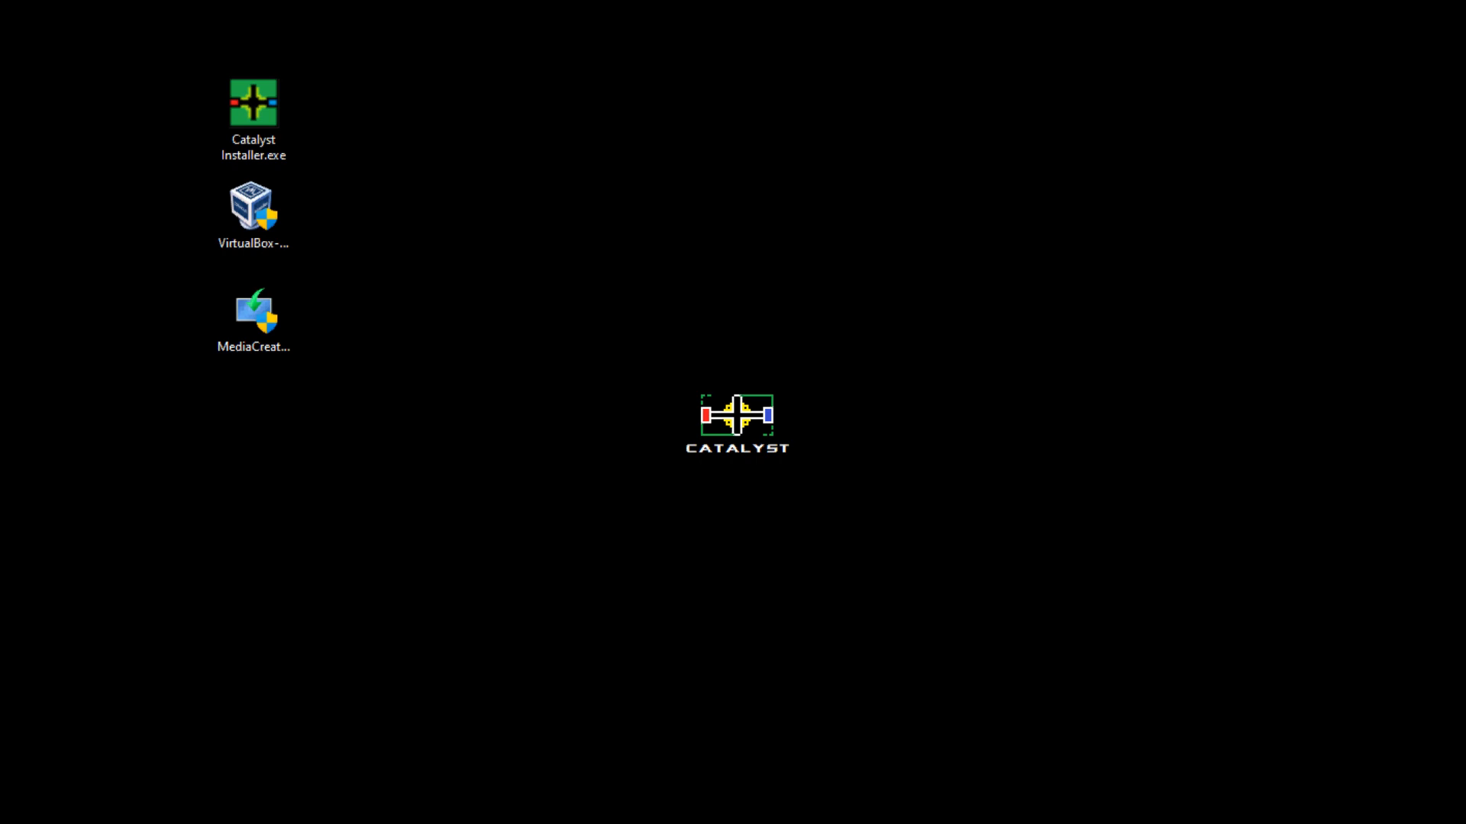
Switch to the browser, open the Windows 10 download page from Microsoft's installation media article, and examine the Create Windows 10 installation media section.
key(Down)
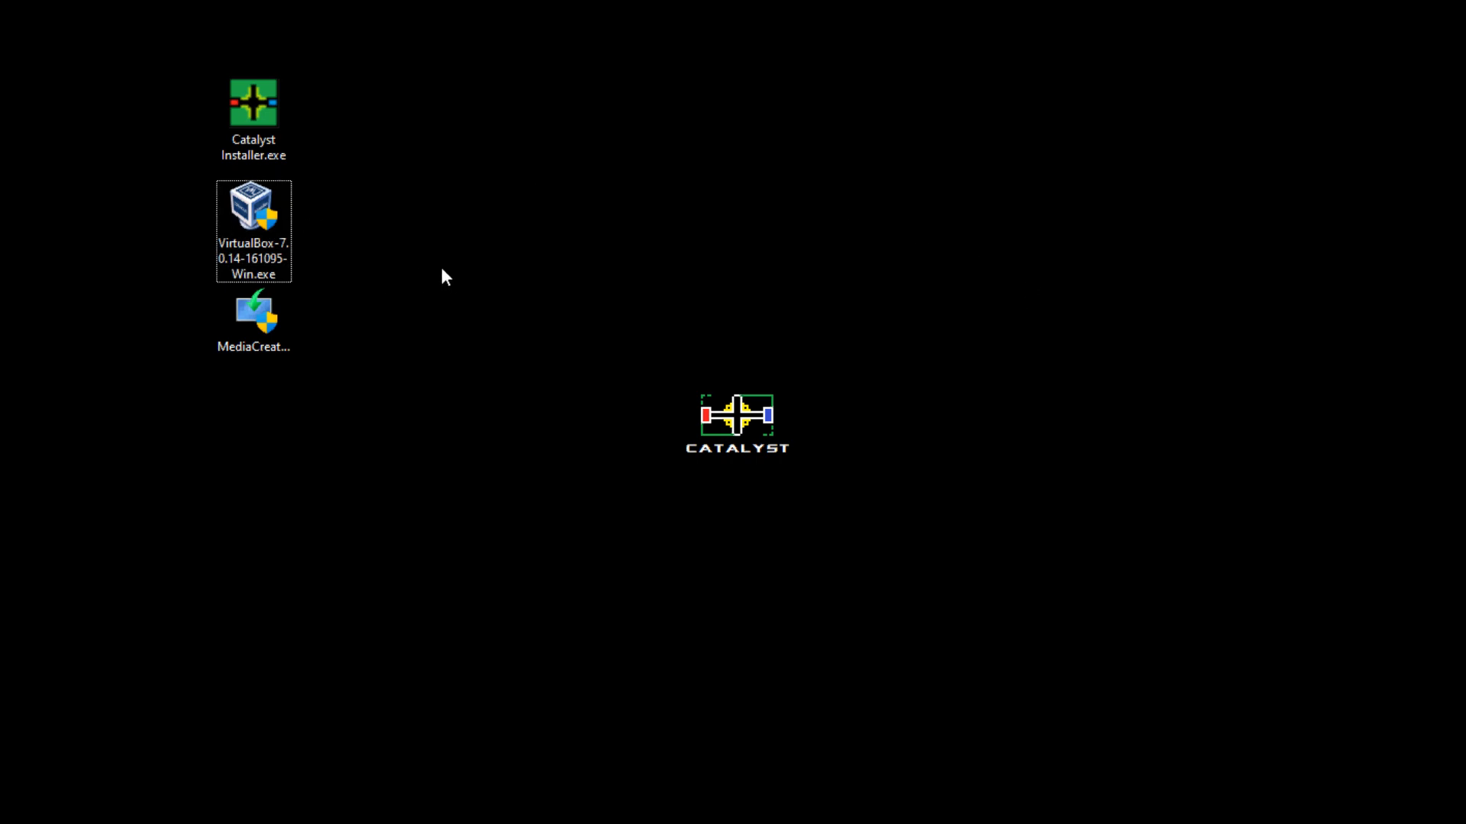
key(alt+Tab)
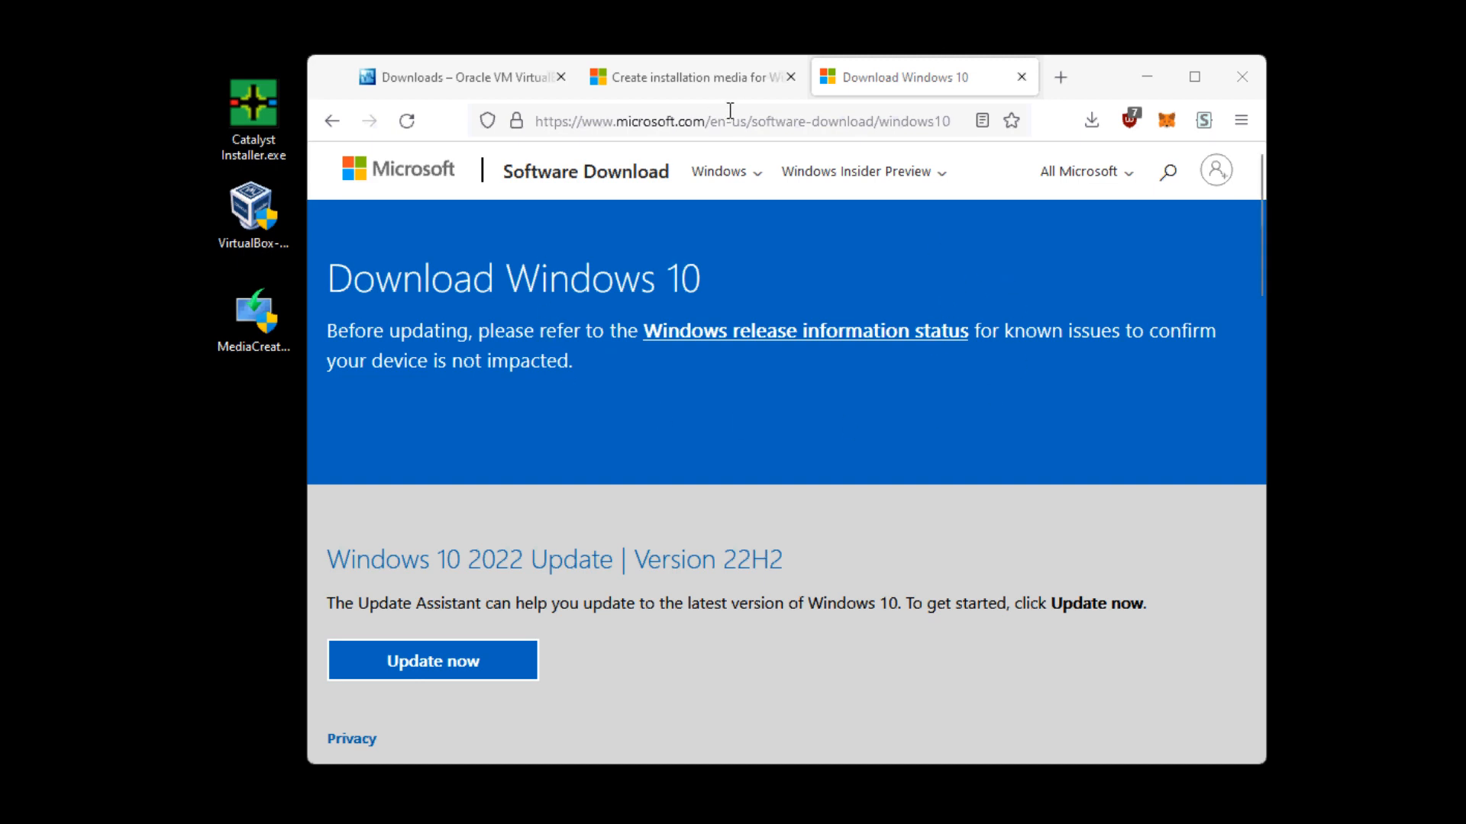
click(731, 80)
drag(389, 425, 761, 436)
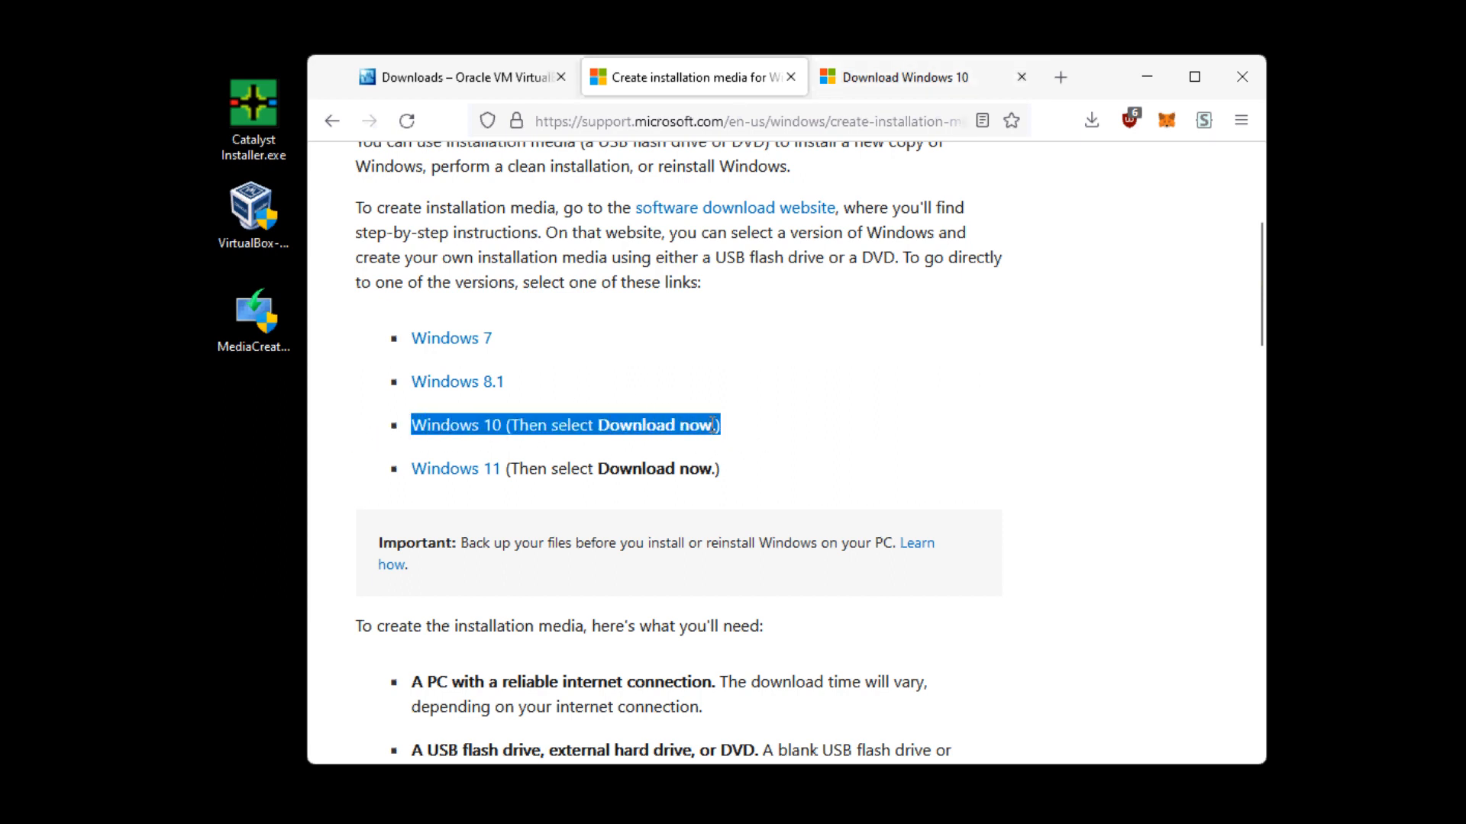
click(731, 439)
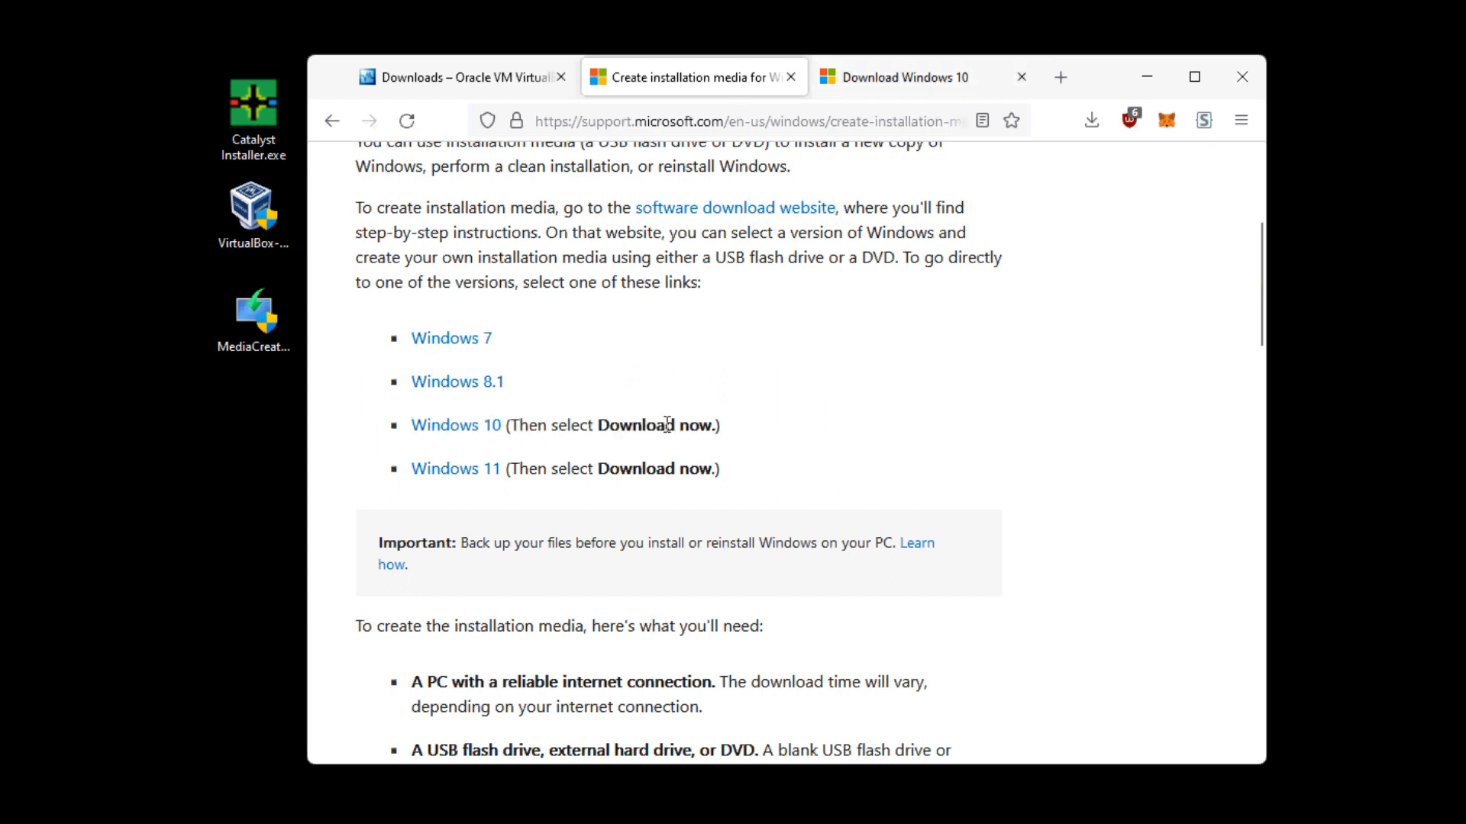
click(497, 430)
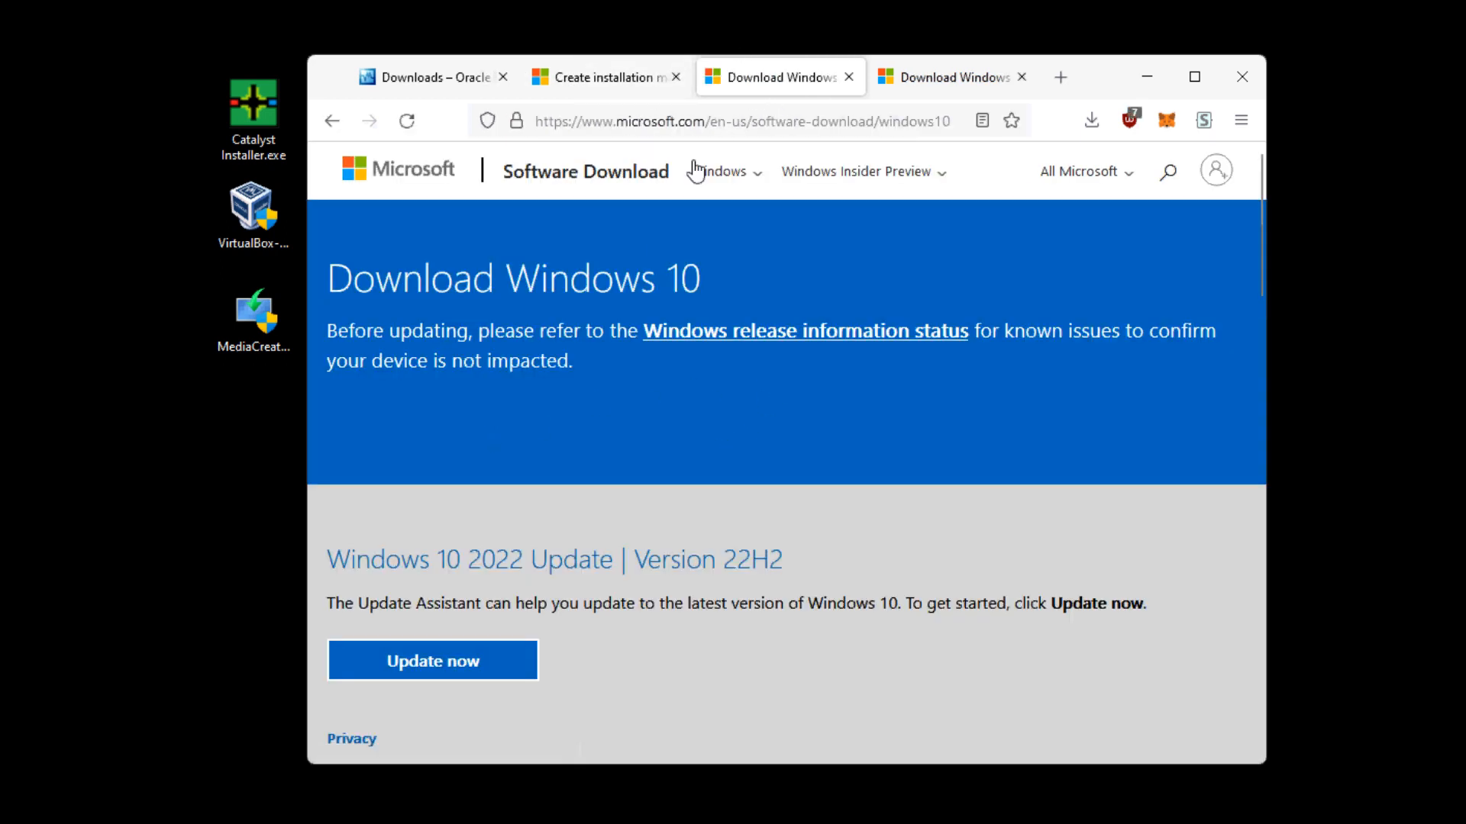
scroll(554, 306, down, 5)
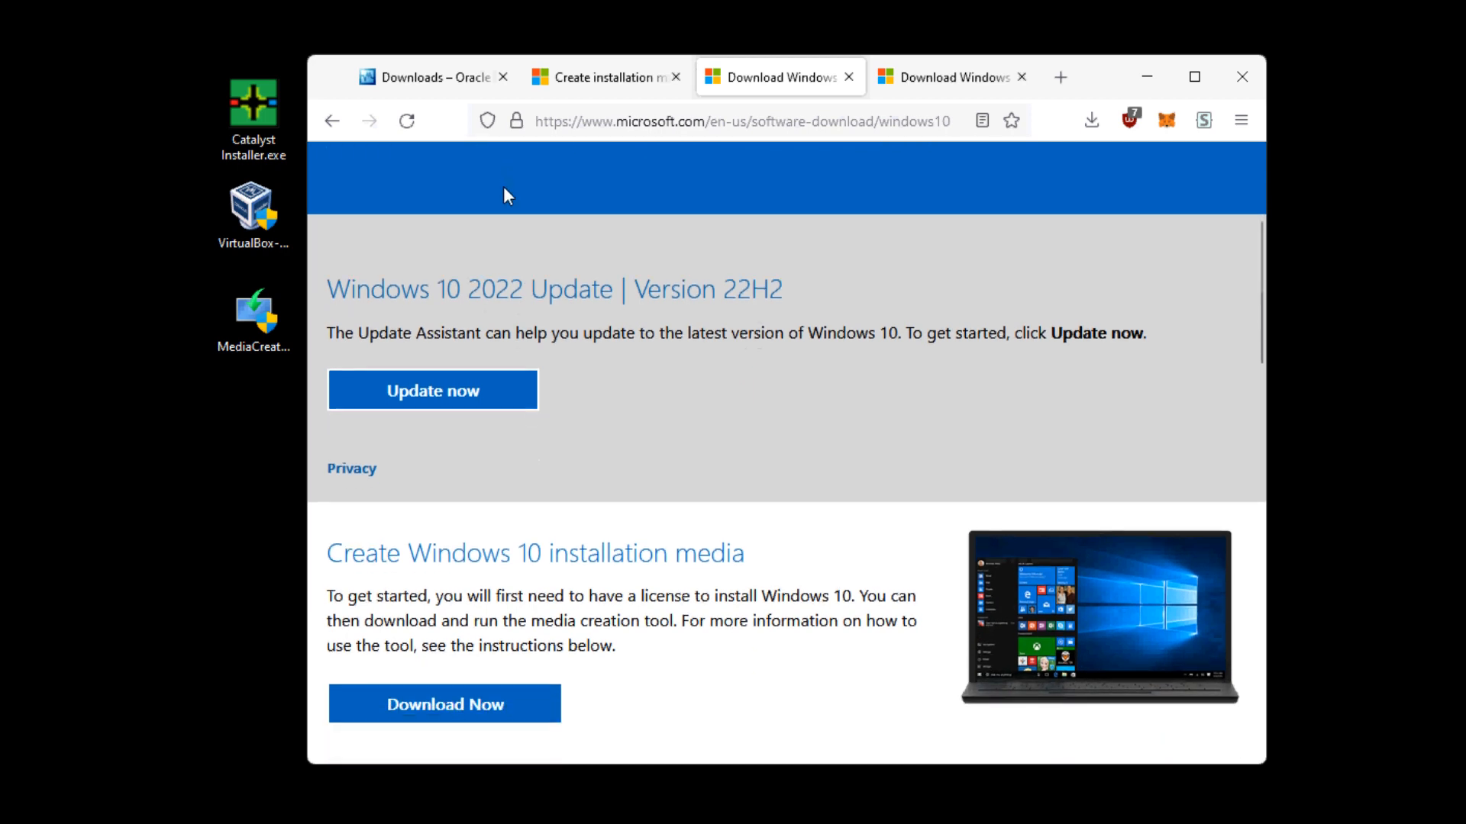
drag(356, 432, 763, 416)
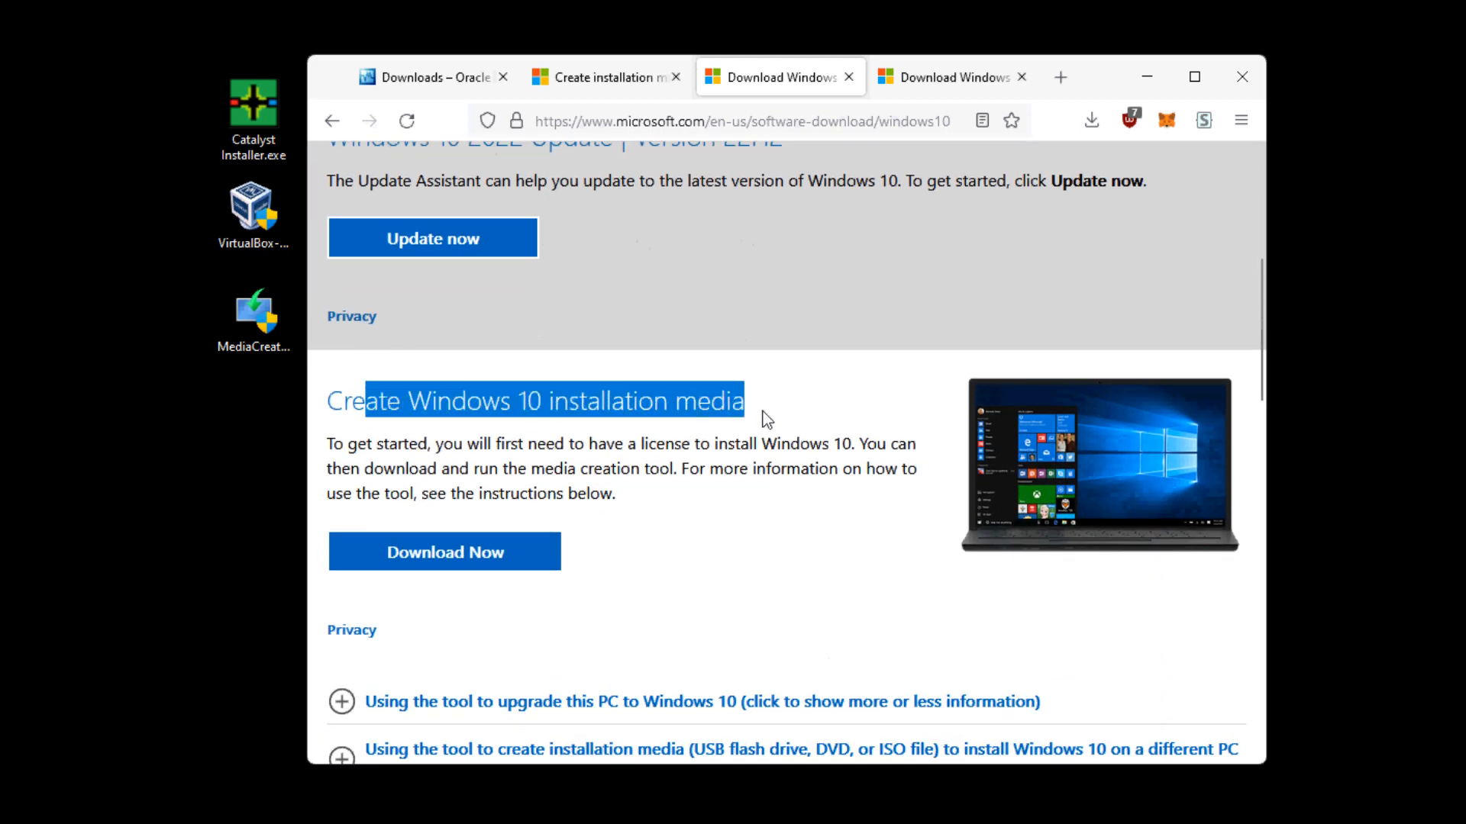
click(767, 458)
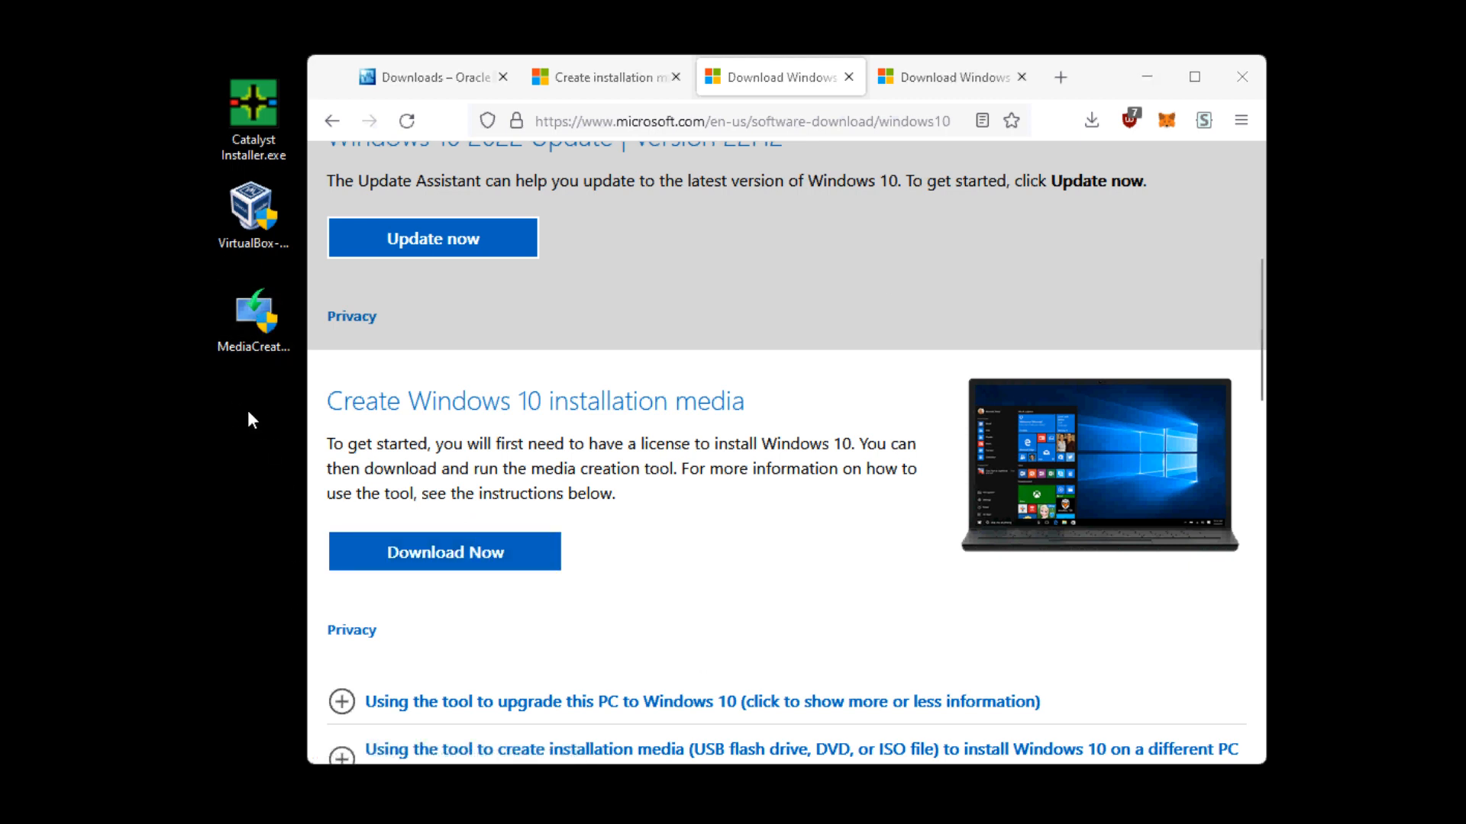
Run the Media Creation Tool from the desktop and accept its license terms.
double_click(221, 323)
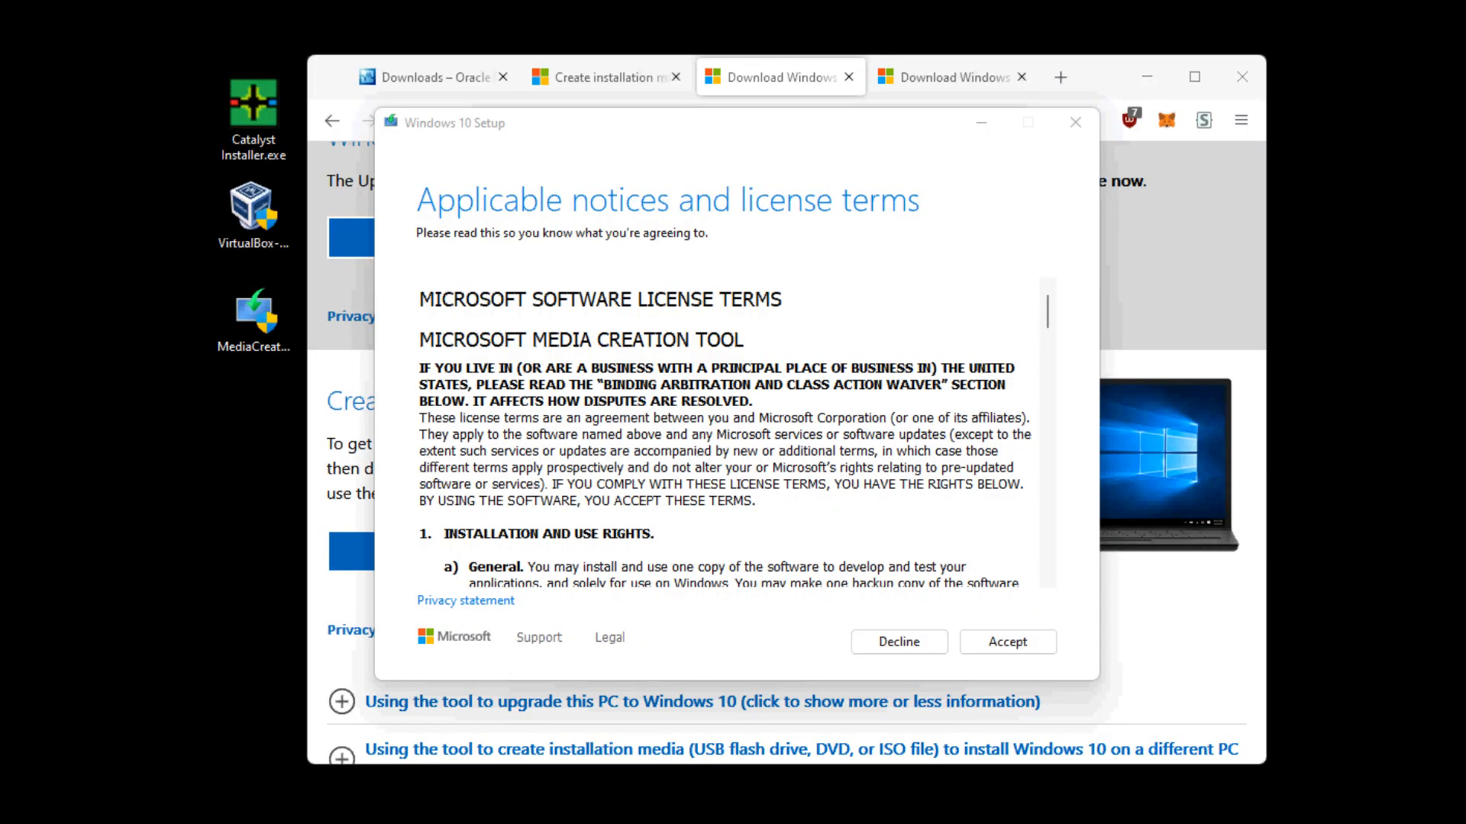
drag(1047, 315, 1047, 577)
click(1039, 648)
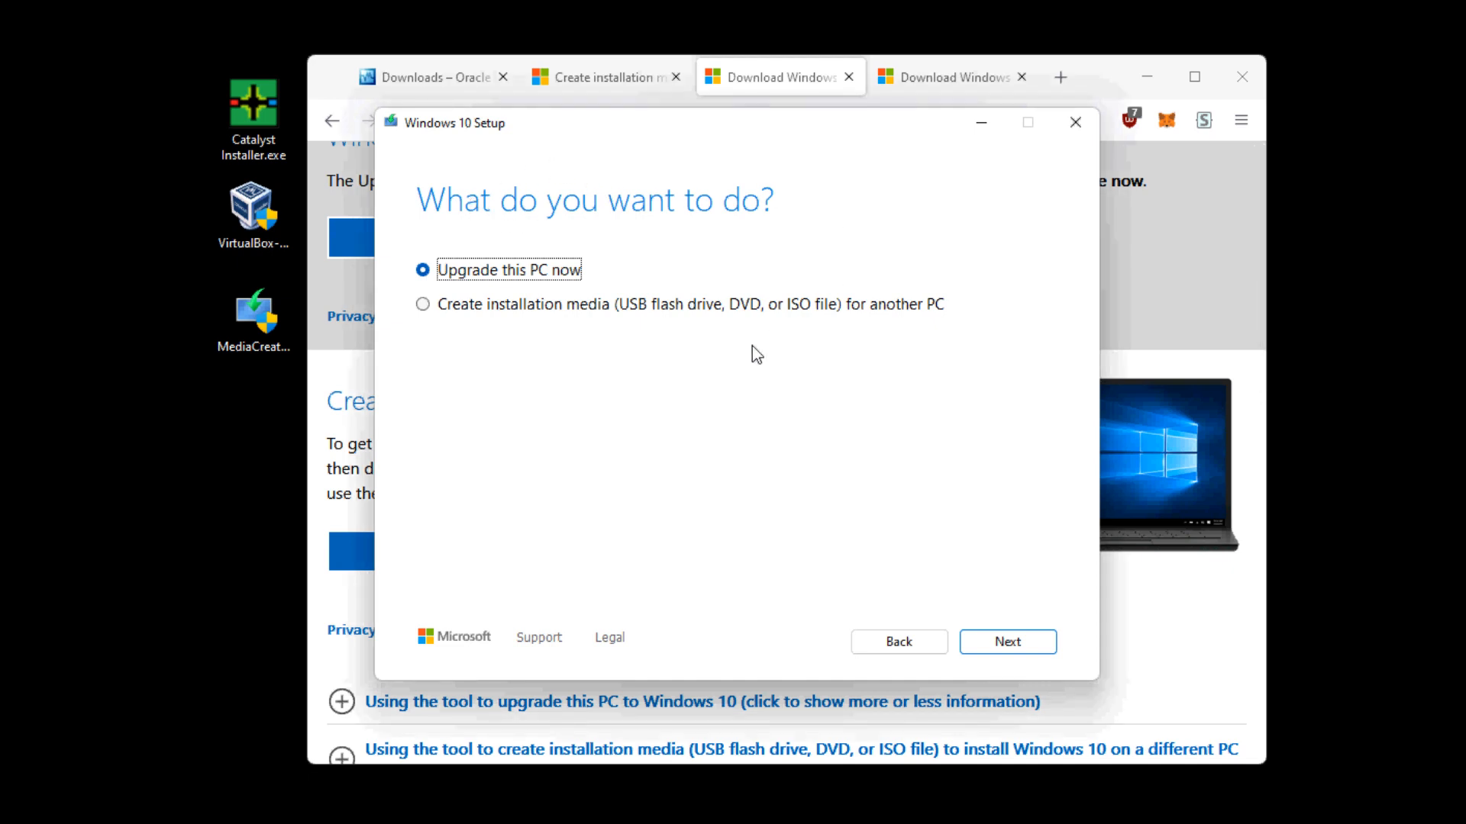
Choose to create installation media for another PC, using the recommended language, edition and architecture options.
click(429, 308)
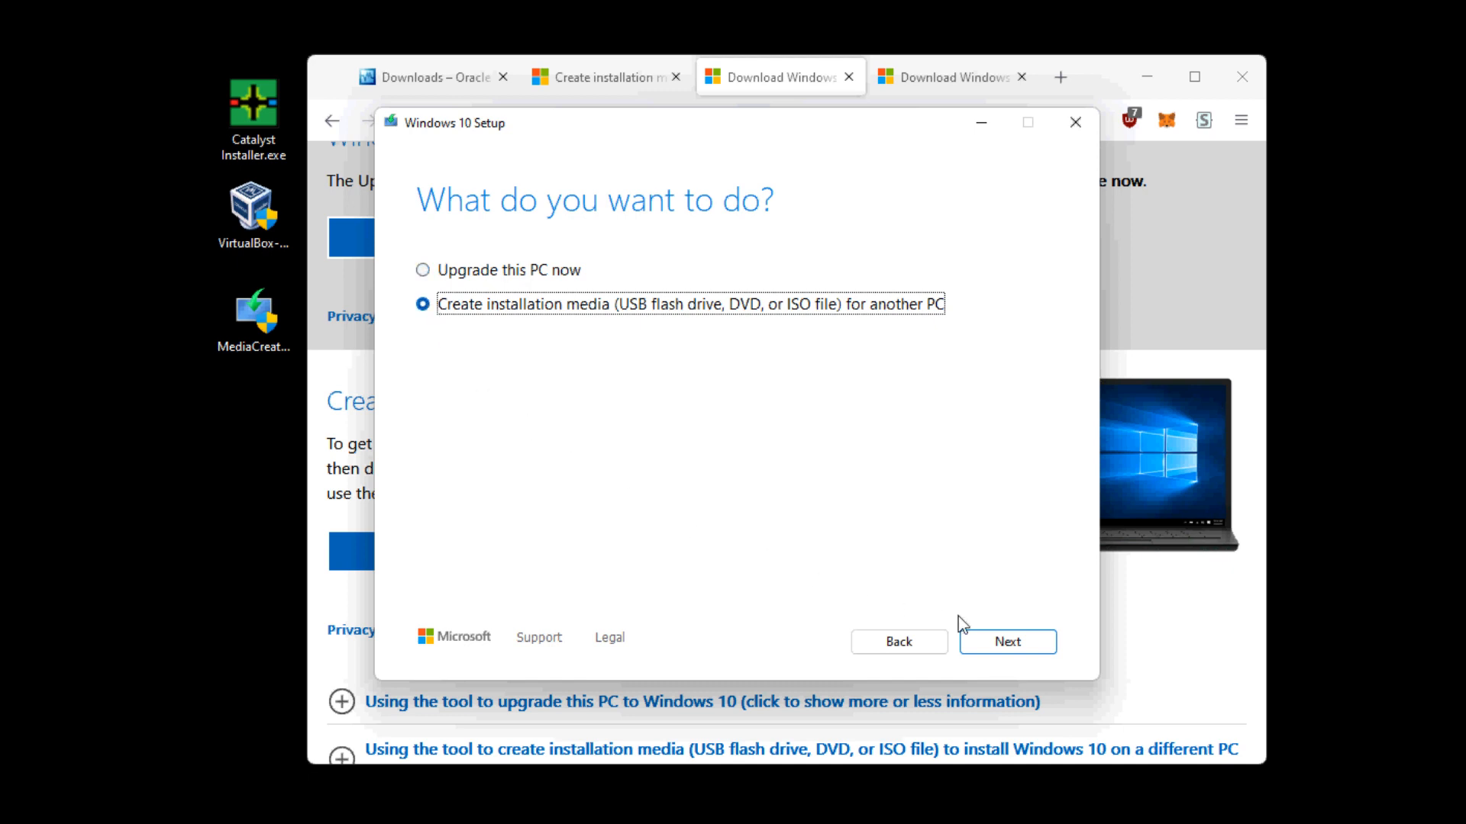
click(1002, 645)
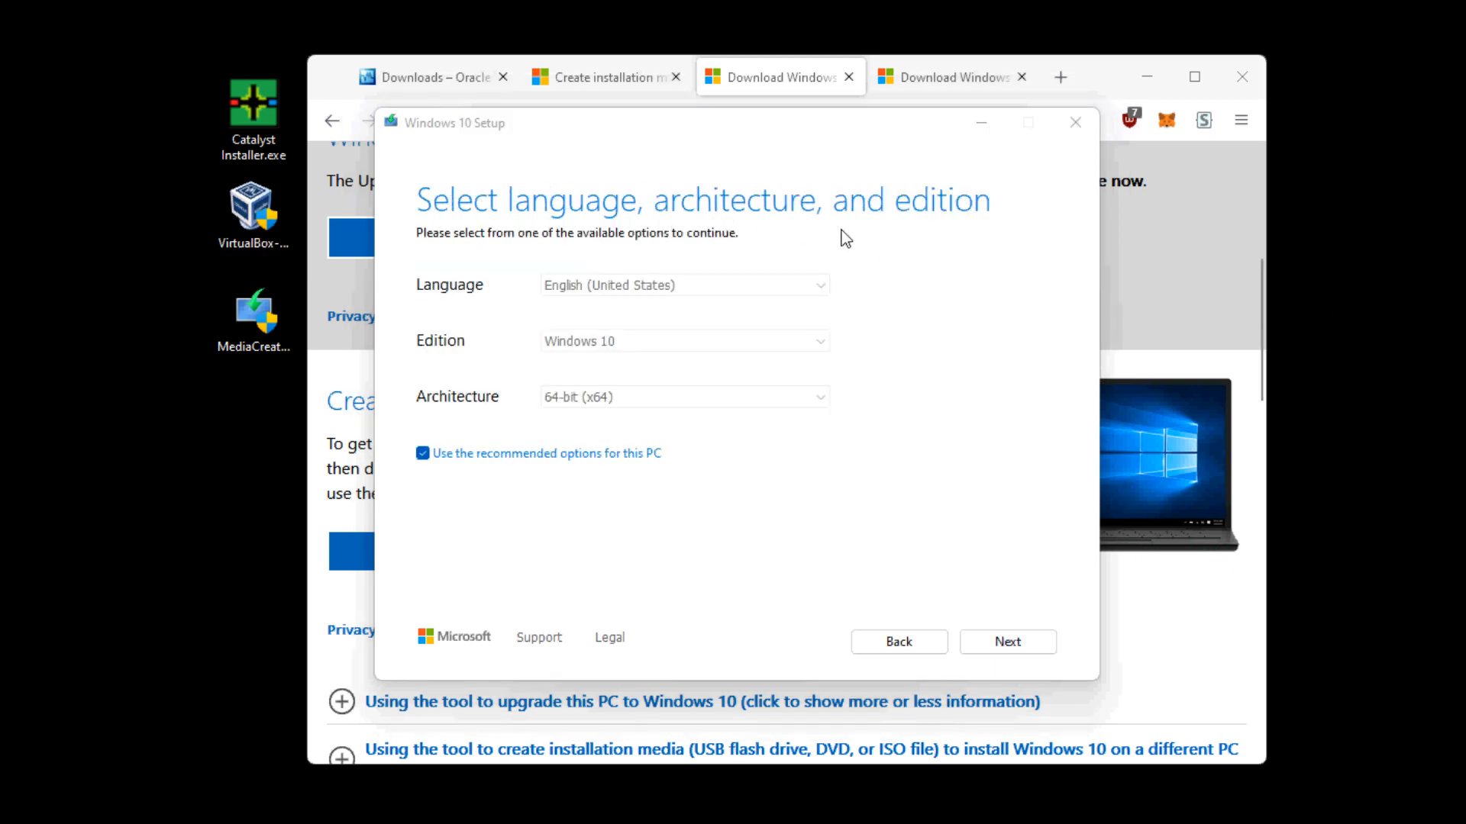
click(653, 454)
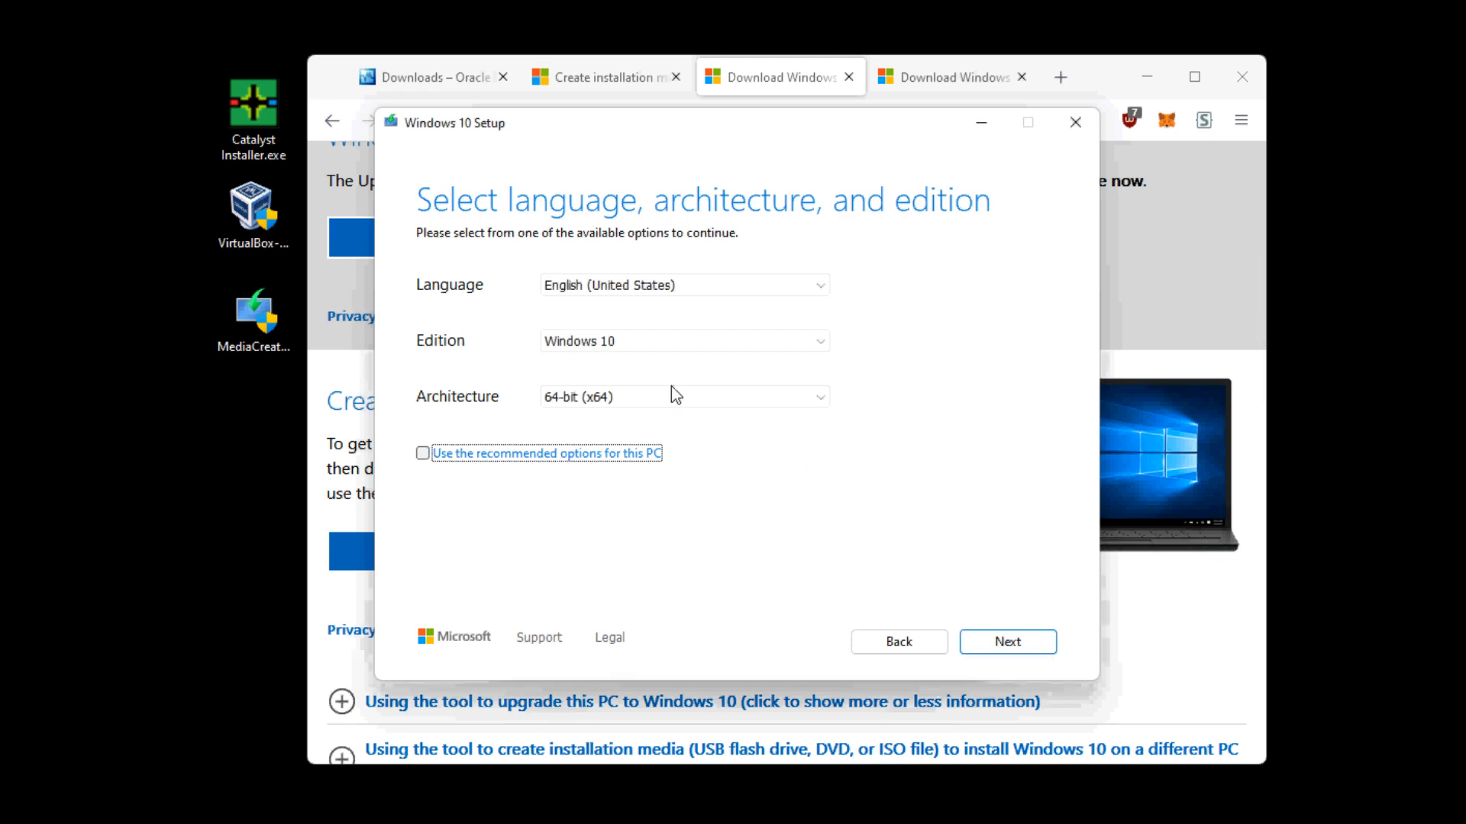
click(458, 454)
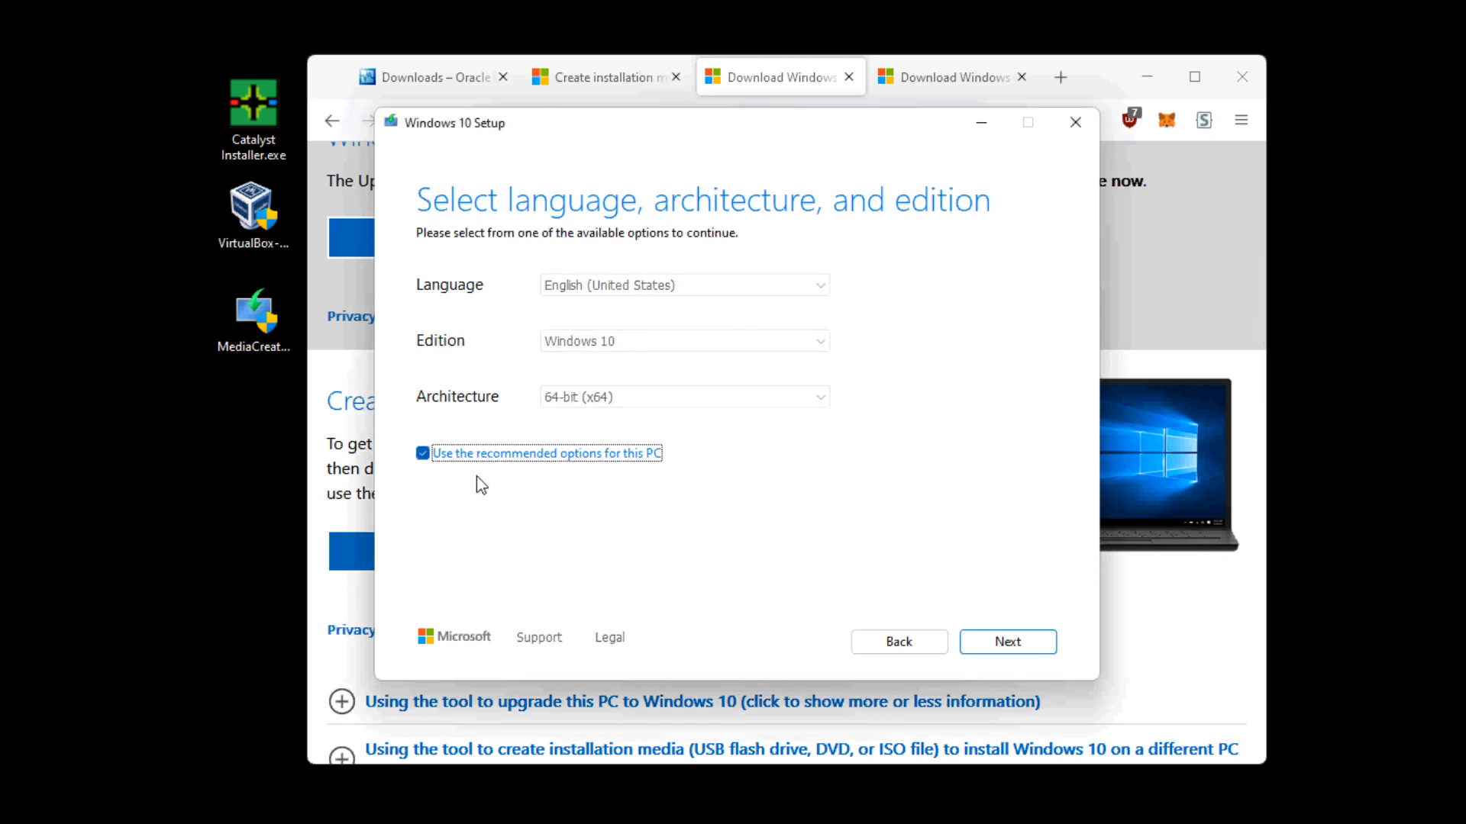
click(1039, 650)
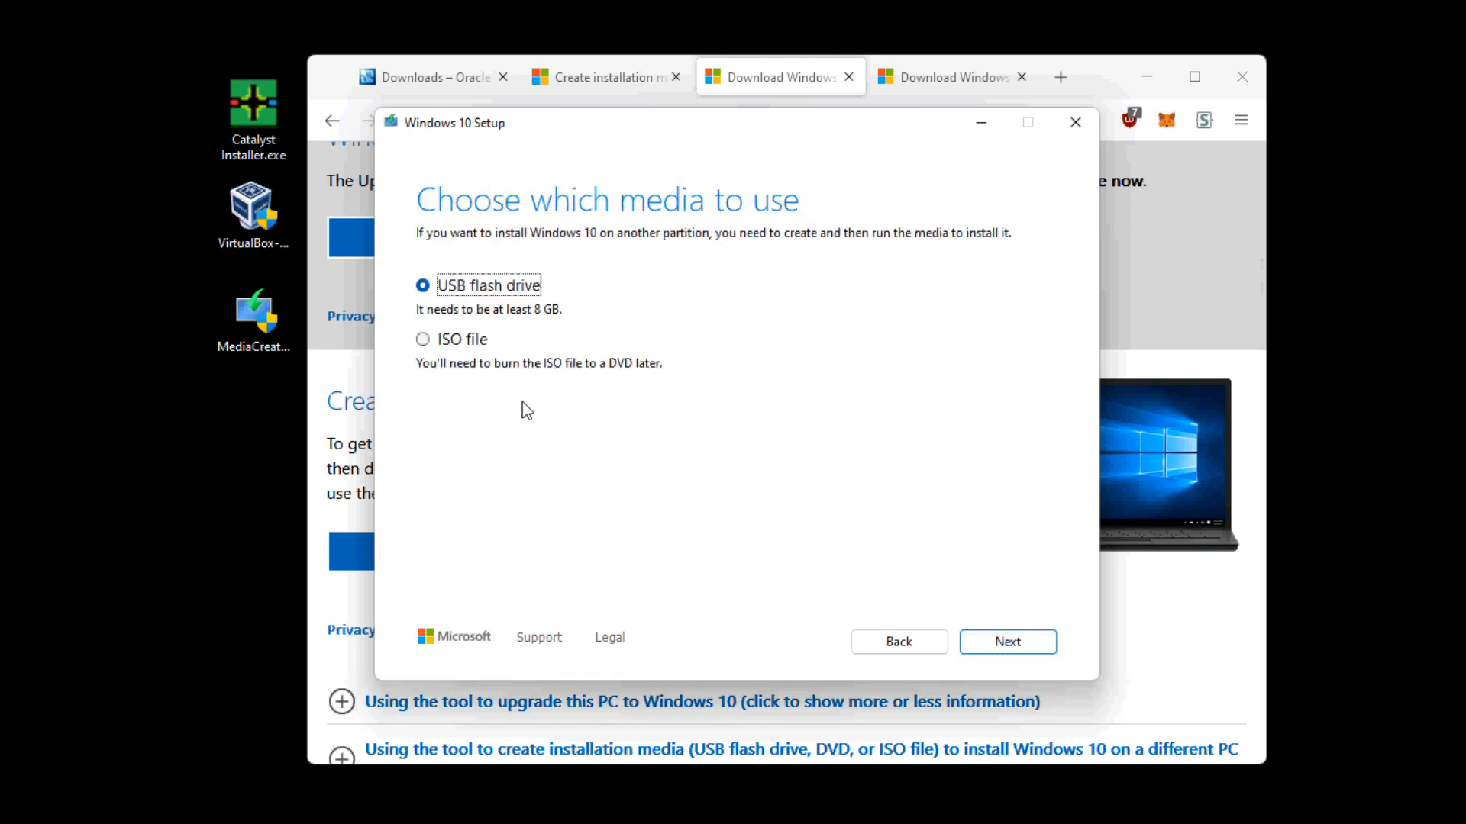
Create the media as an ISO file saved as Windows.iso in the Documents folder, and finish the Windows 10 Setup.
click(423, 341)
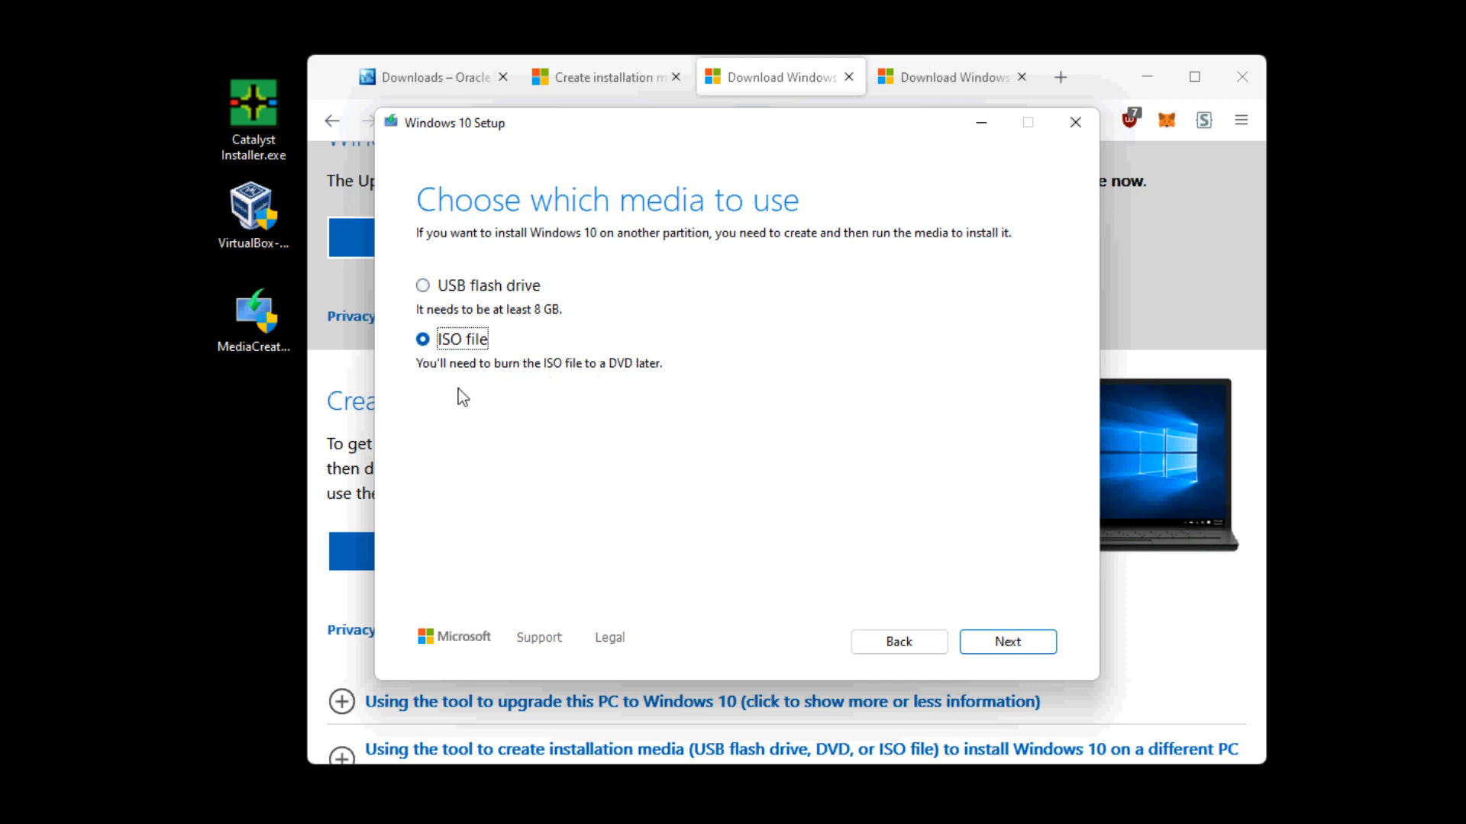
click(1020, 646)
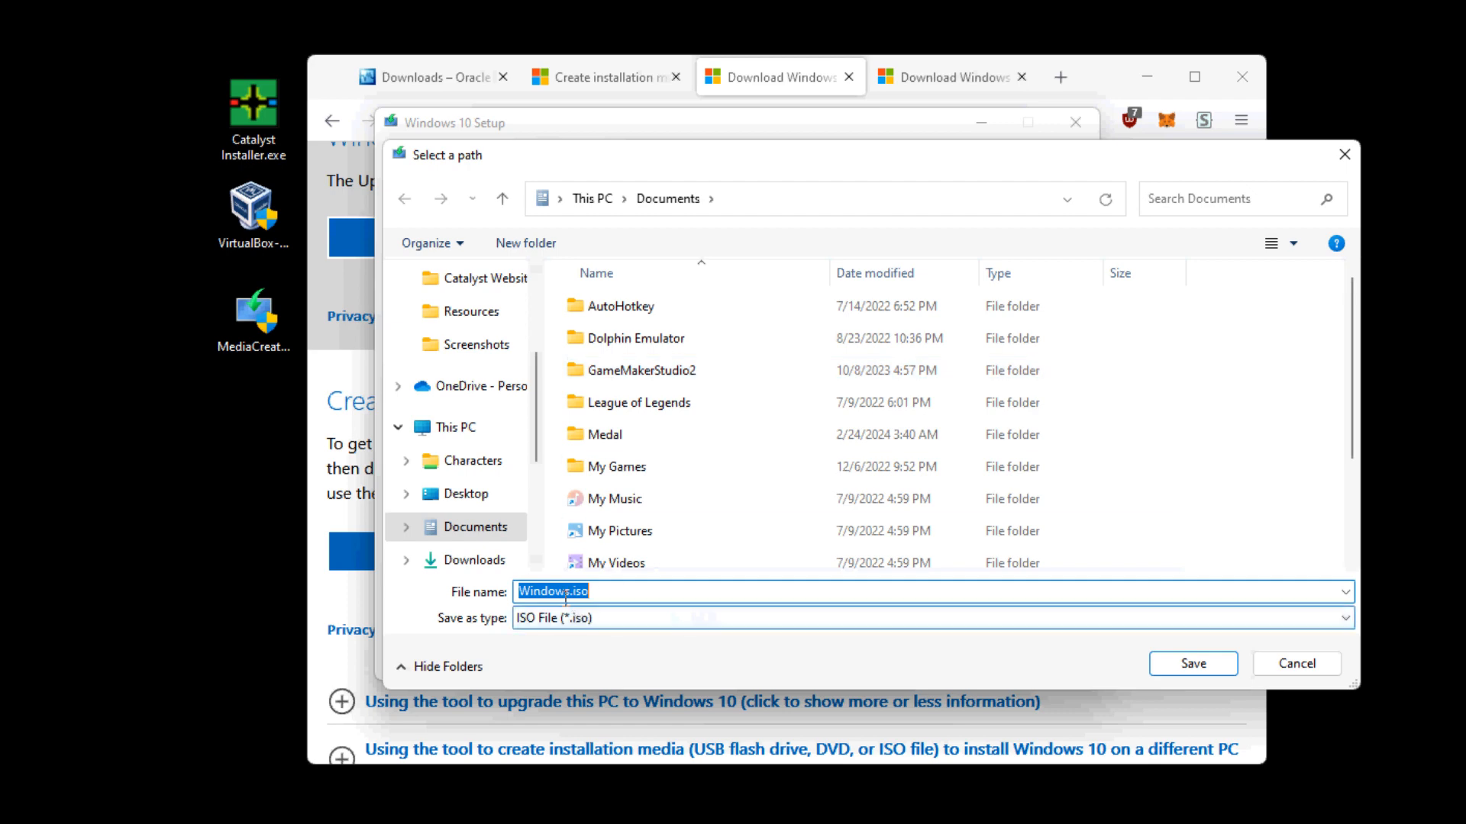
click(1193, 663)
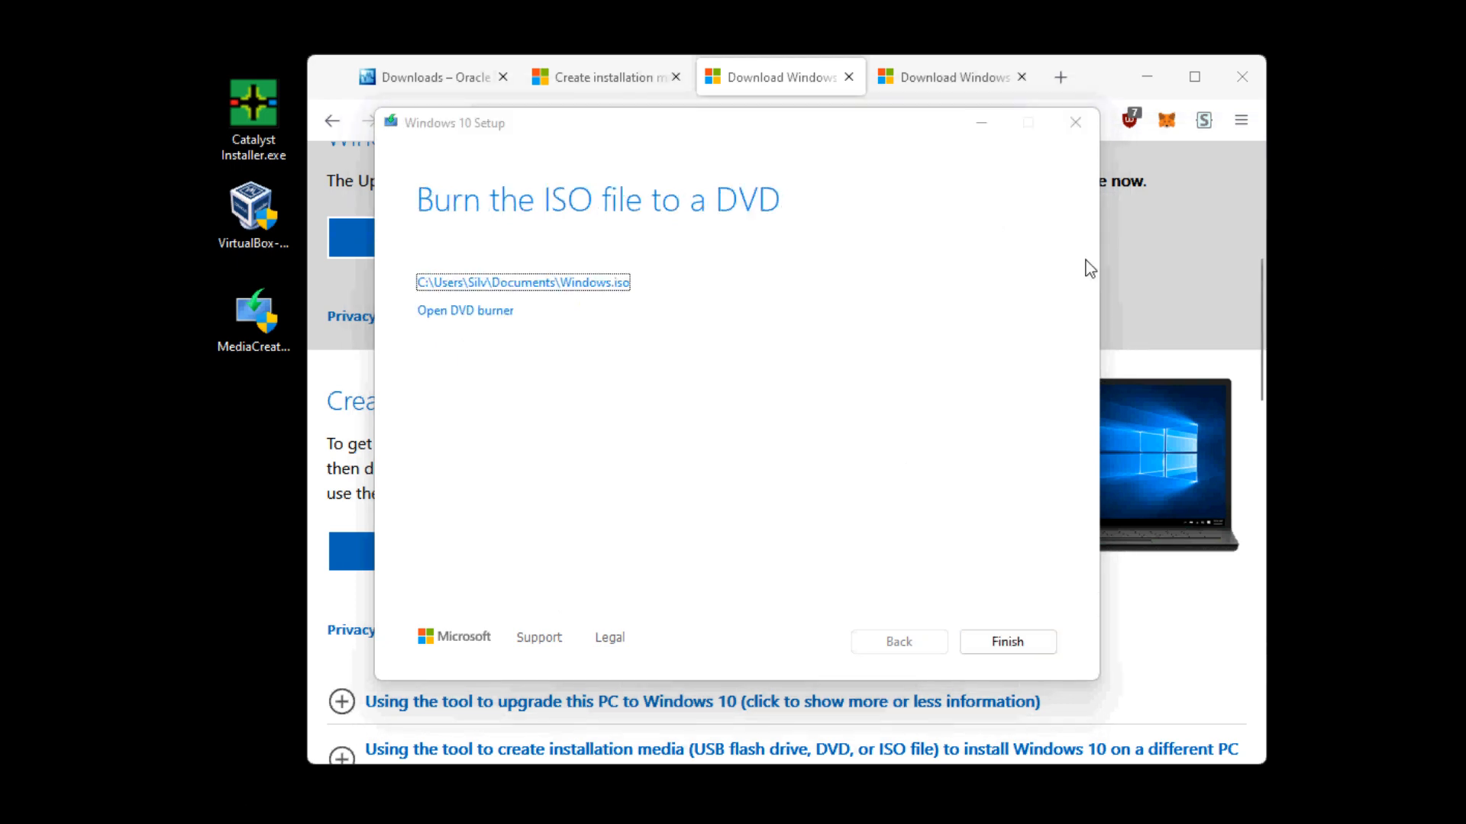
click(1007, 642)
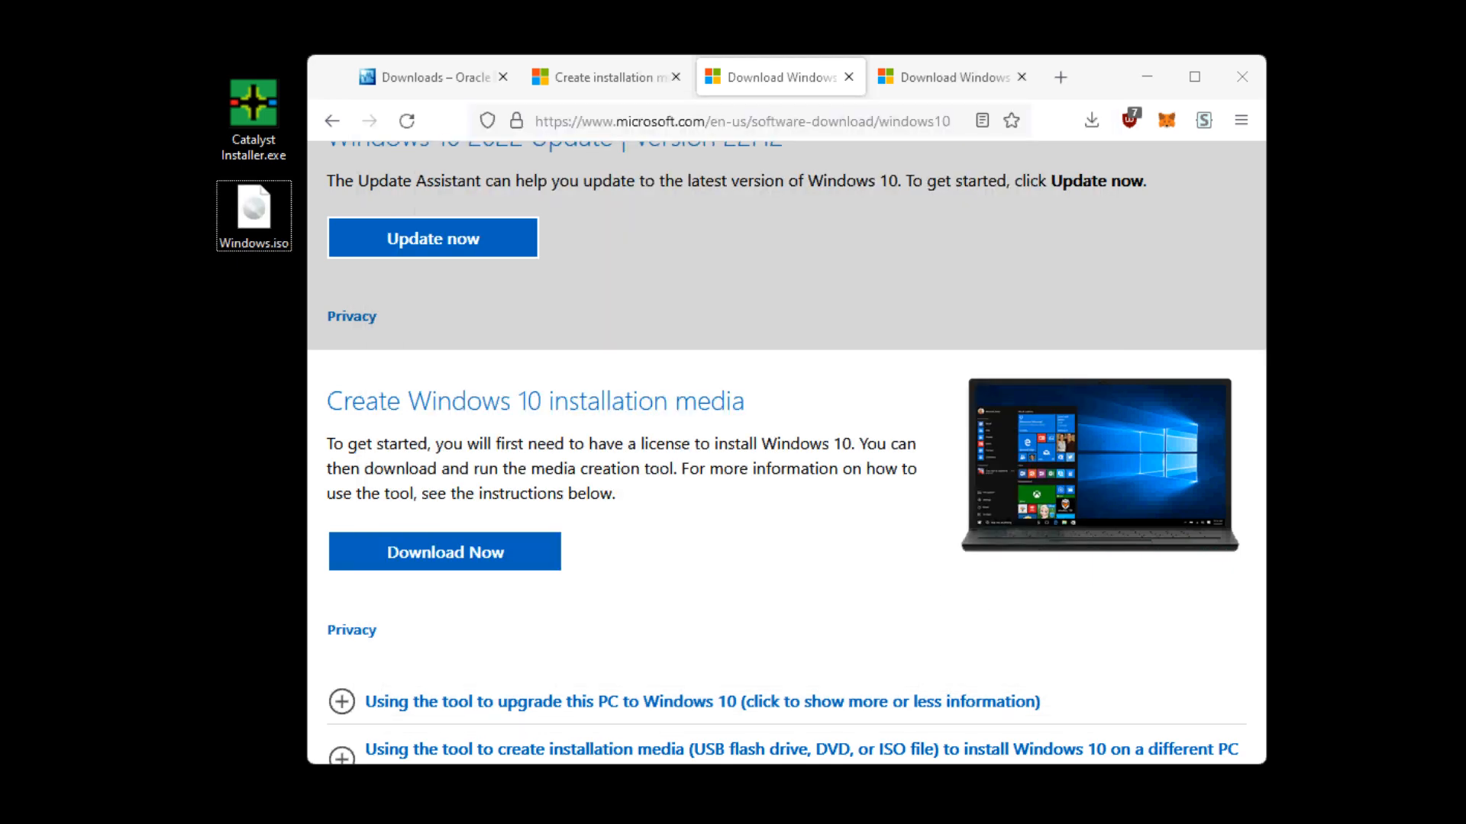
Launch Oracle VM VirtualBox and start a new virtual machine named Catalyst1.
key(super)
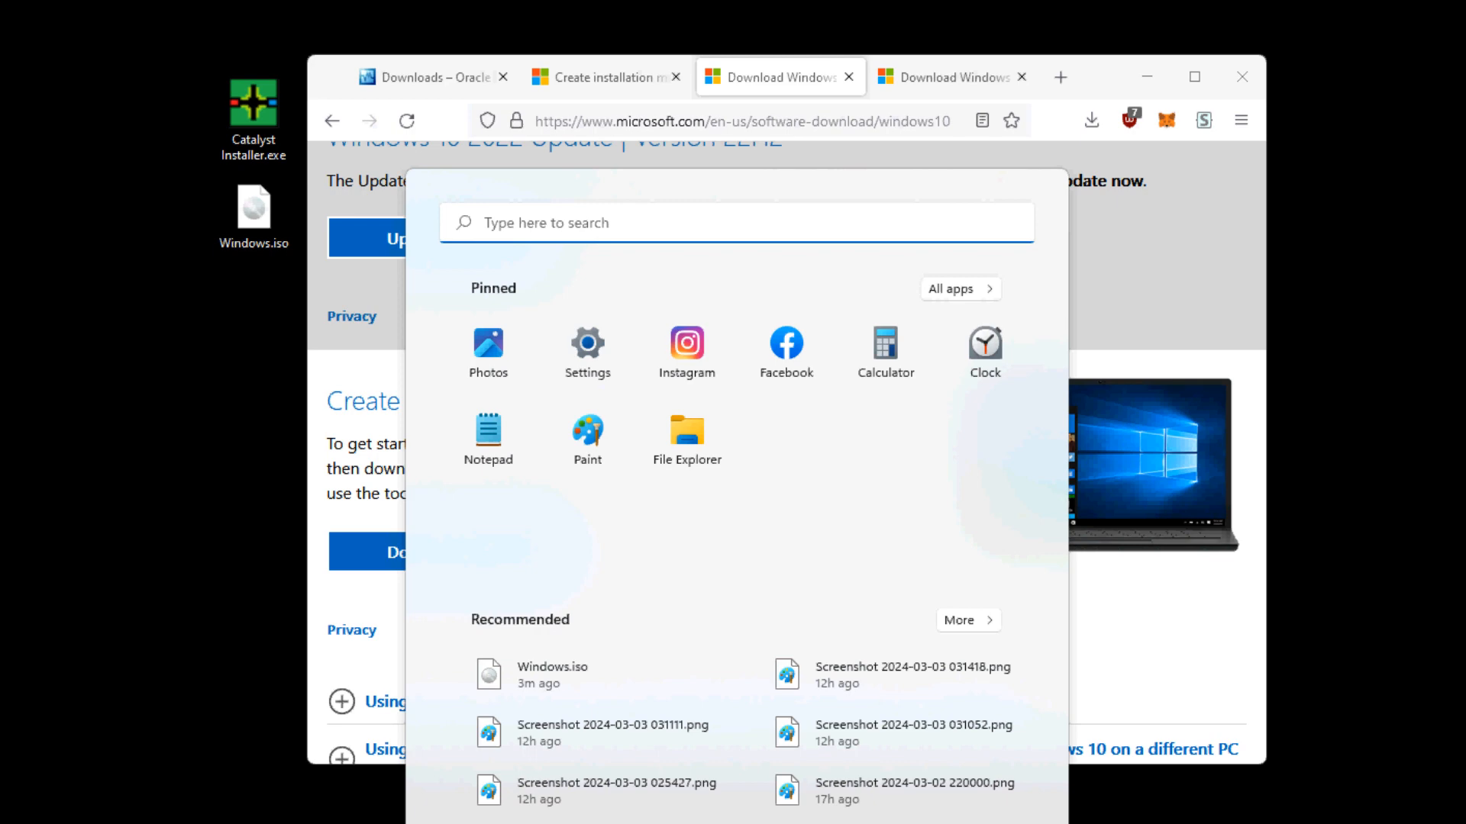
text(oracle)
key(Return)
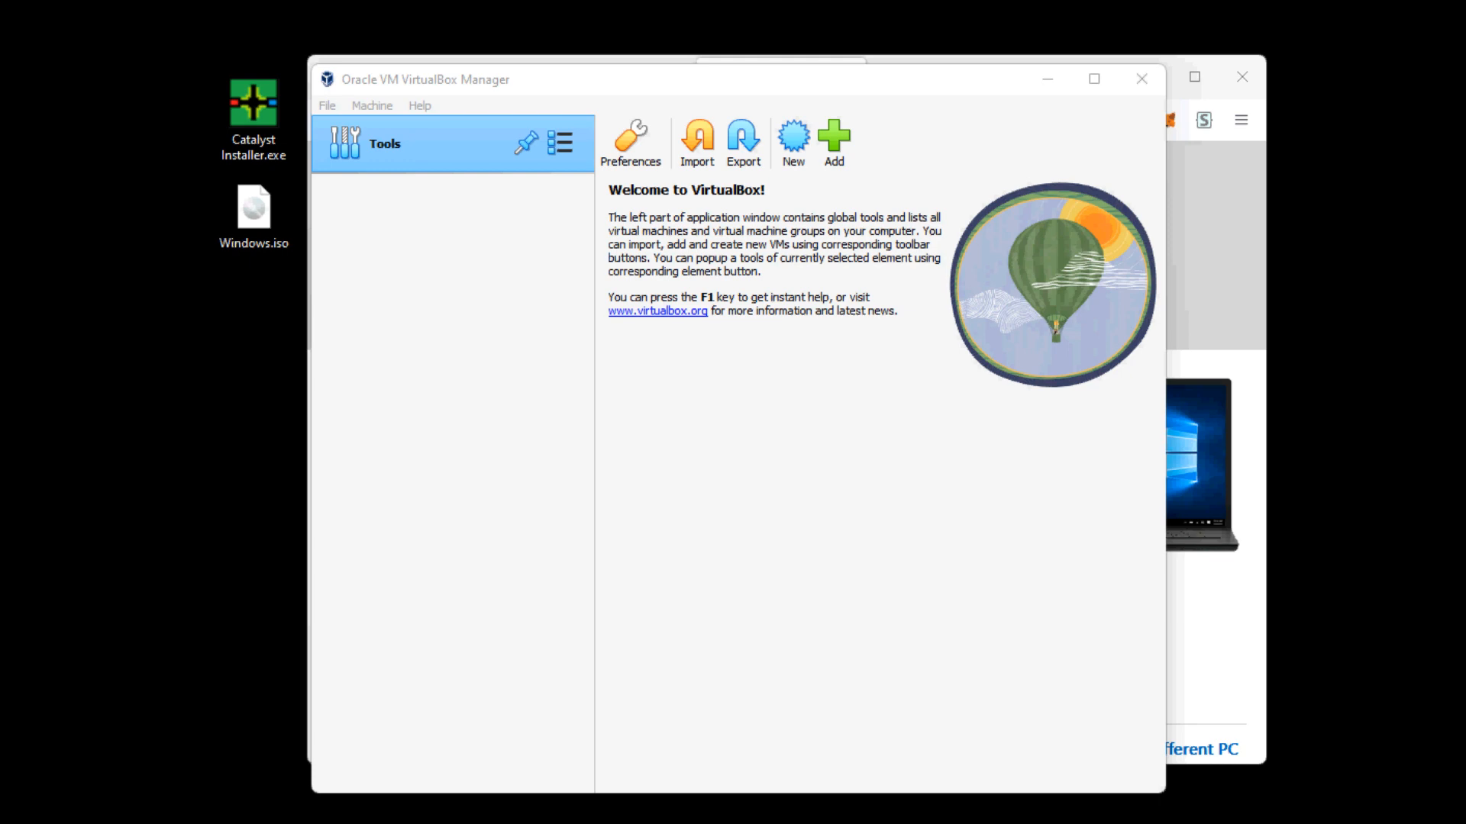
click(791, 146)
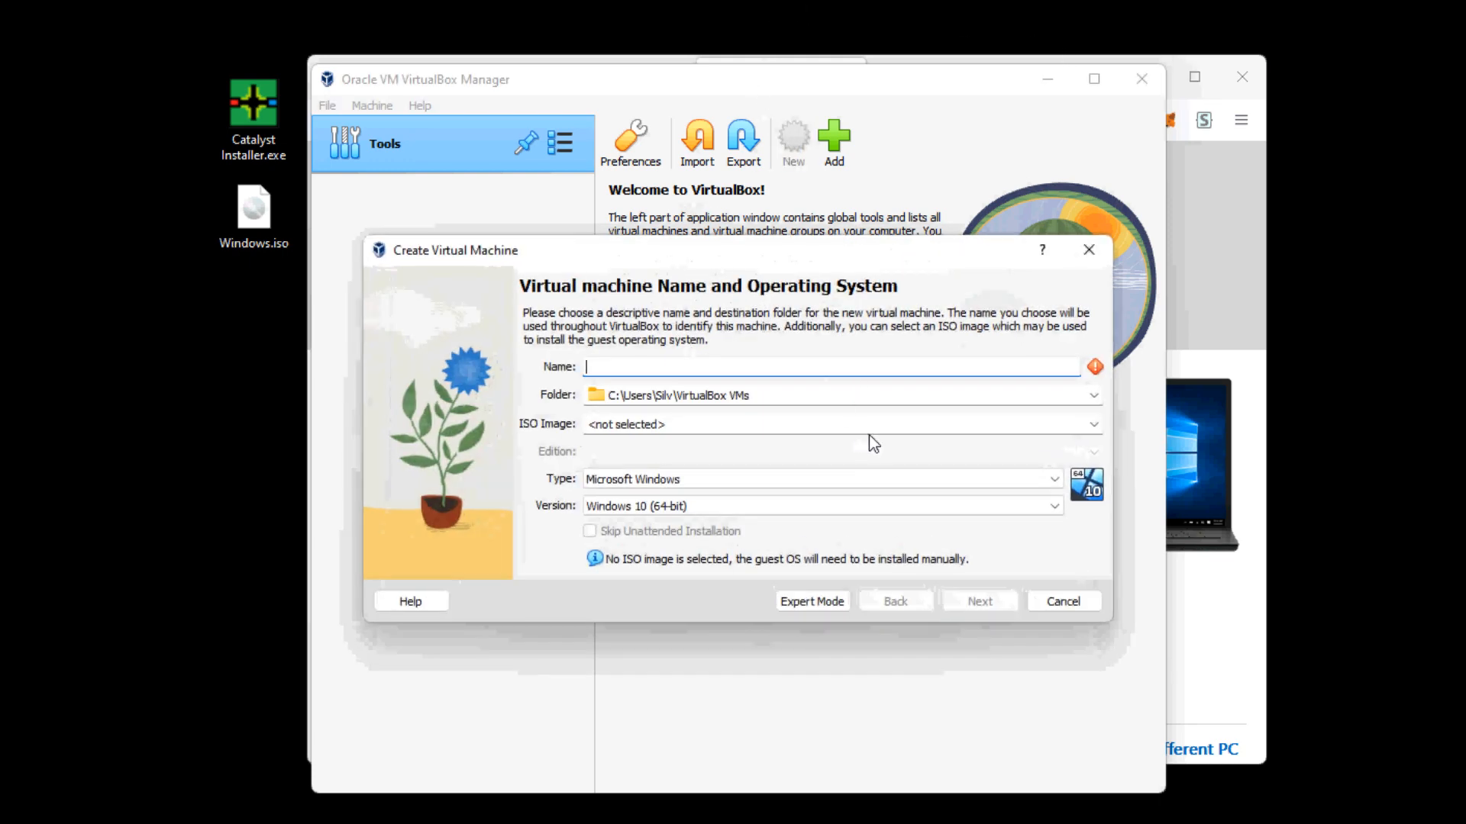
text(Catal)
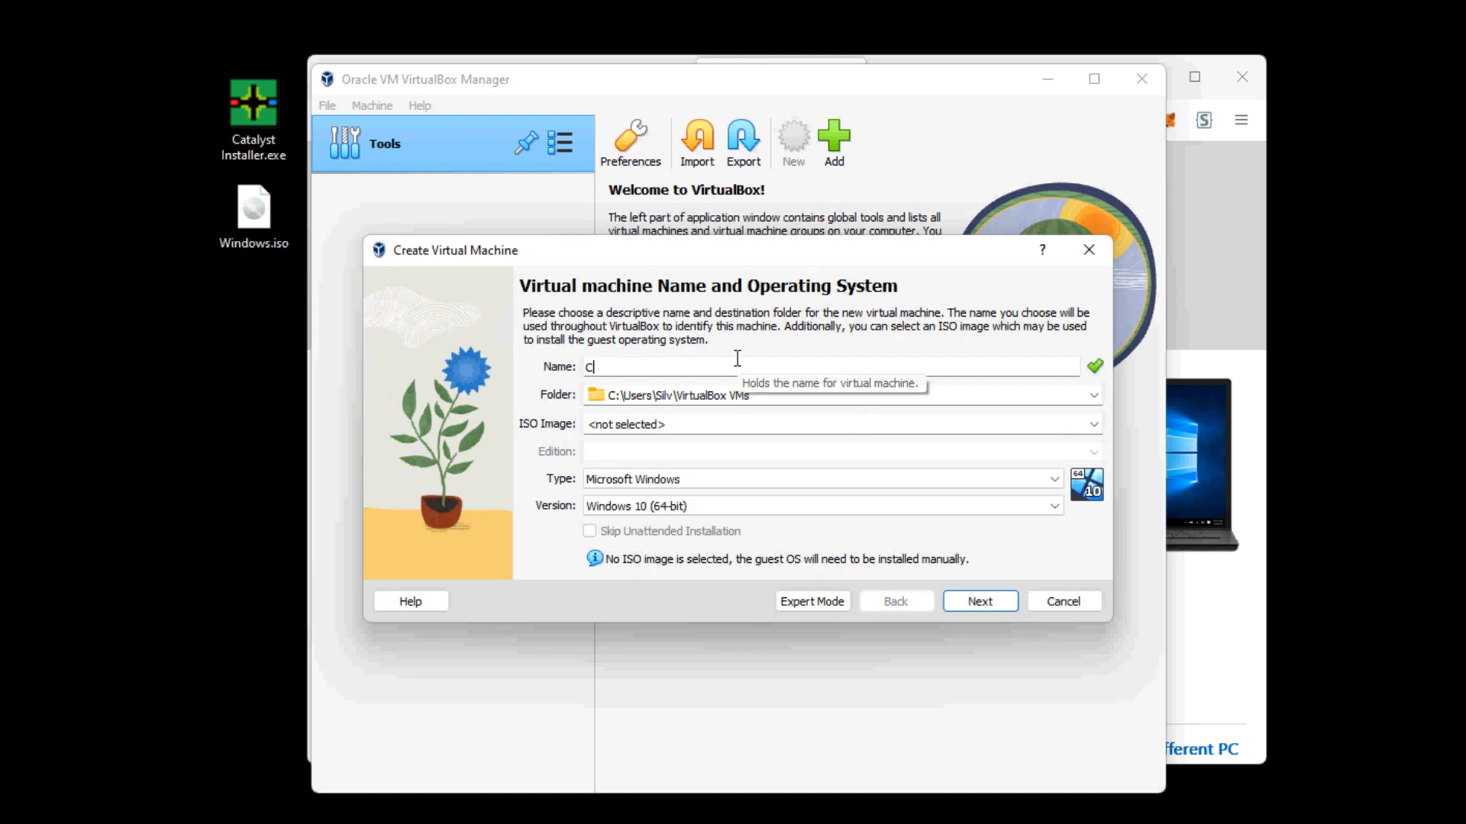
text(yst1)
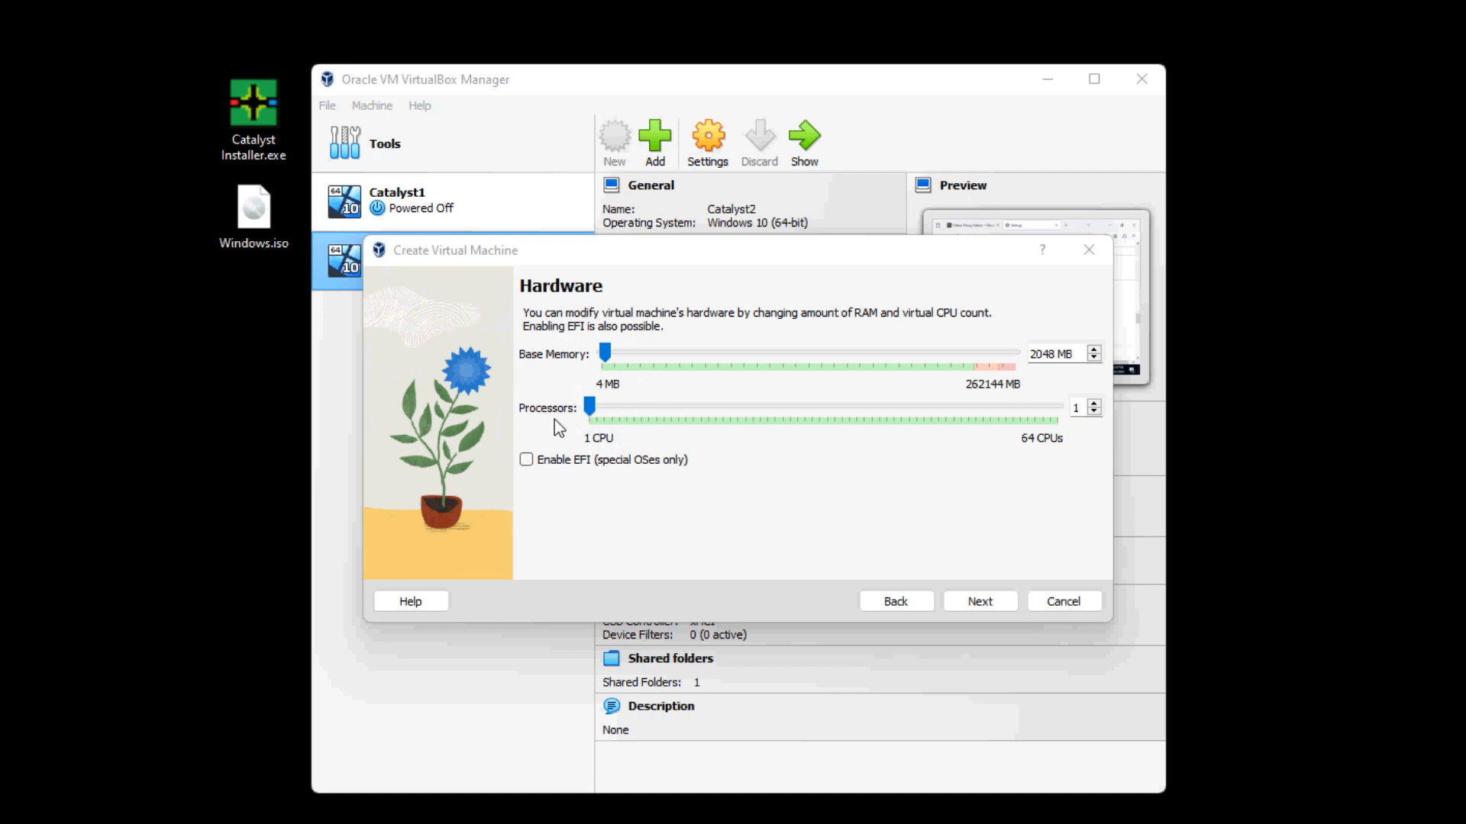
Create the virtual machine with the default 2048 MB base memory, 1 processor and a new 40 GB virtual hard disk.
click(980, 602)
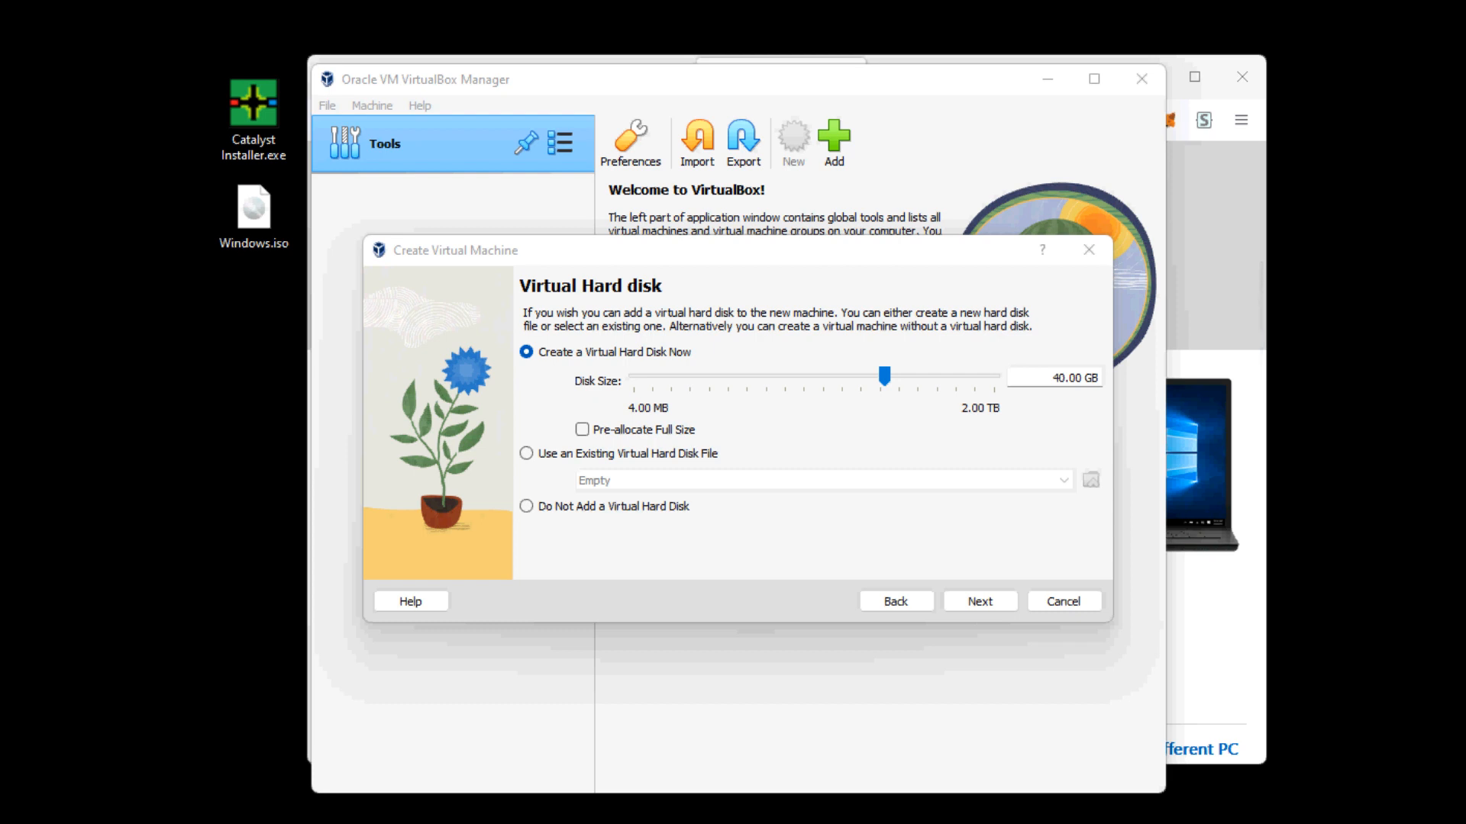
click(952, 604)
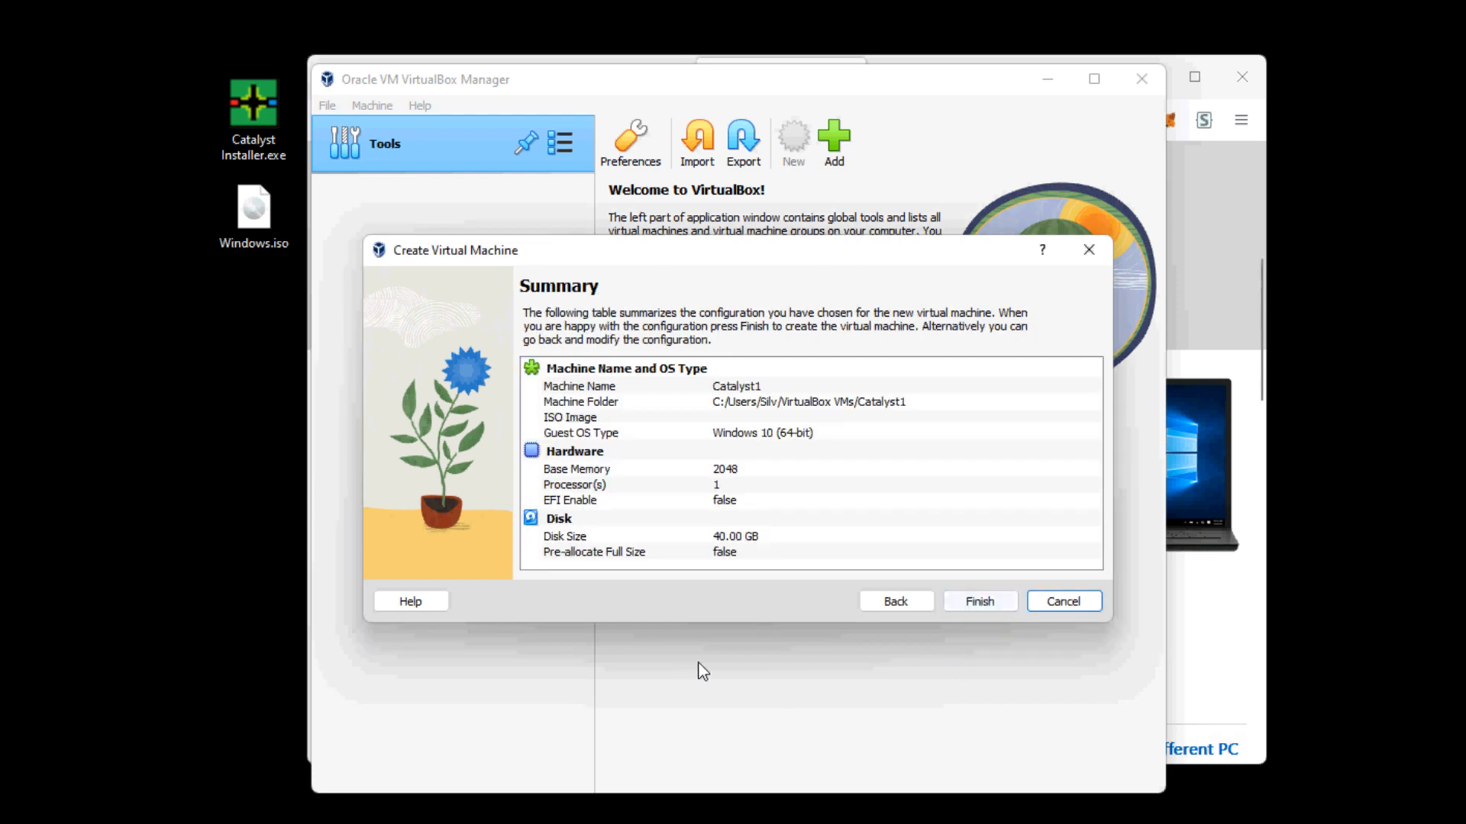
click(981, 601)
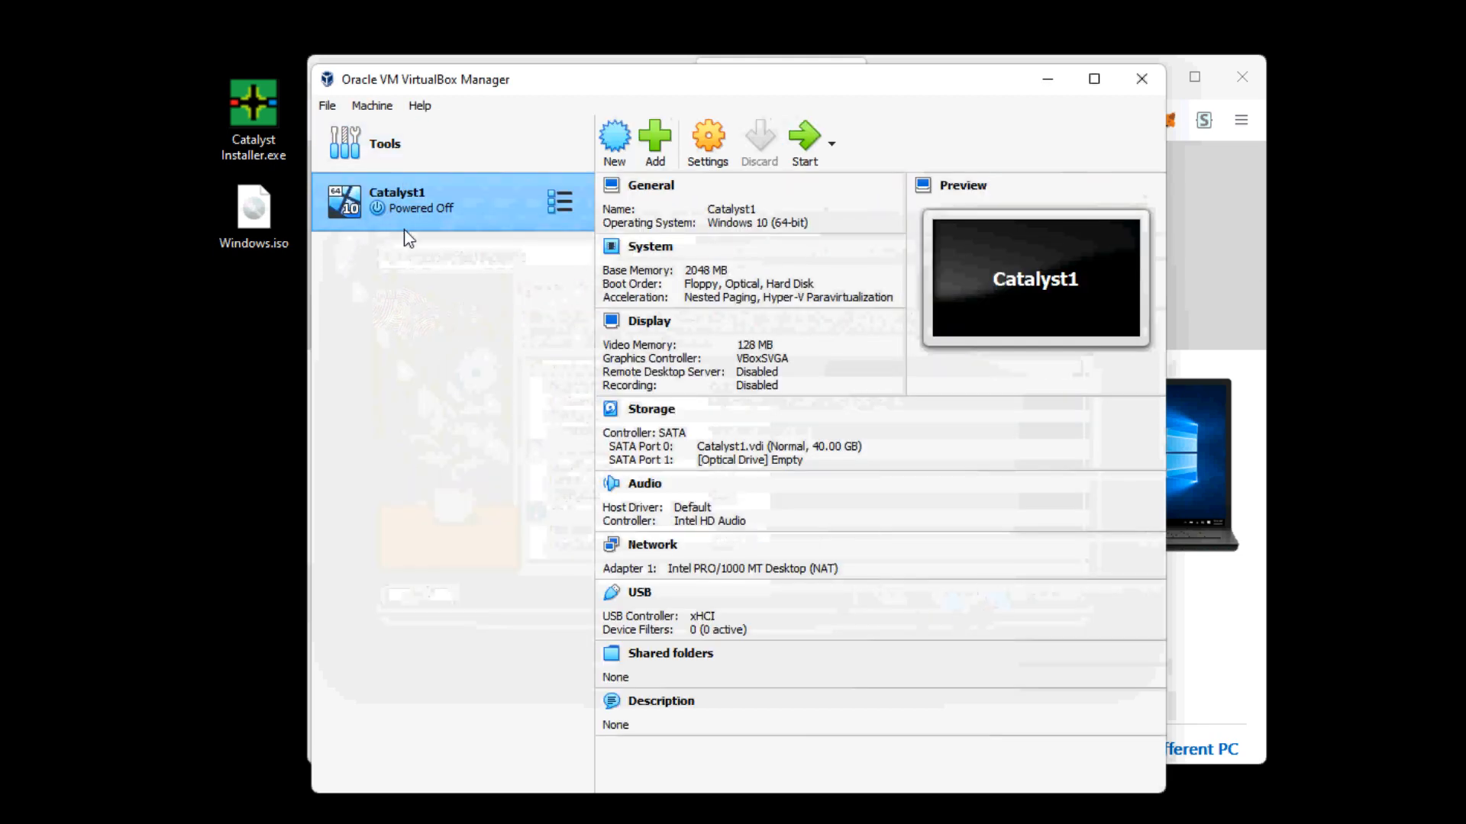
Open the settings of the Catalyst1 virtual machine.
double_click(423, 206)
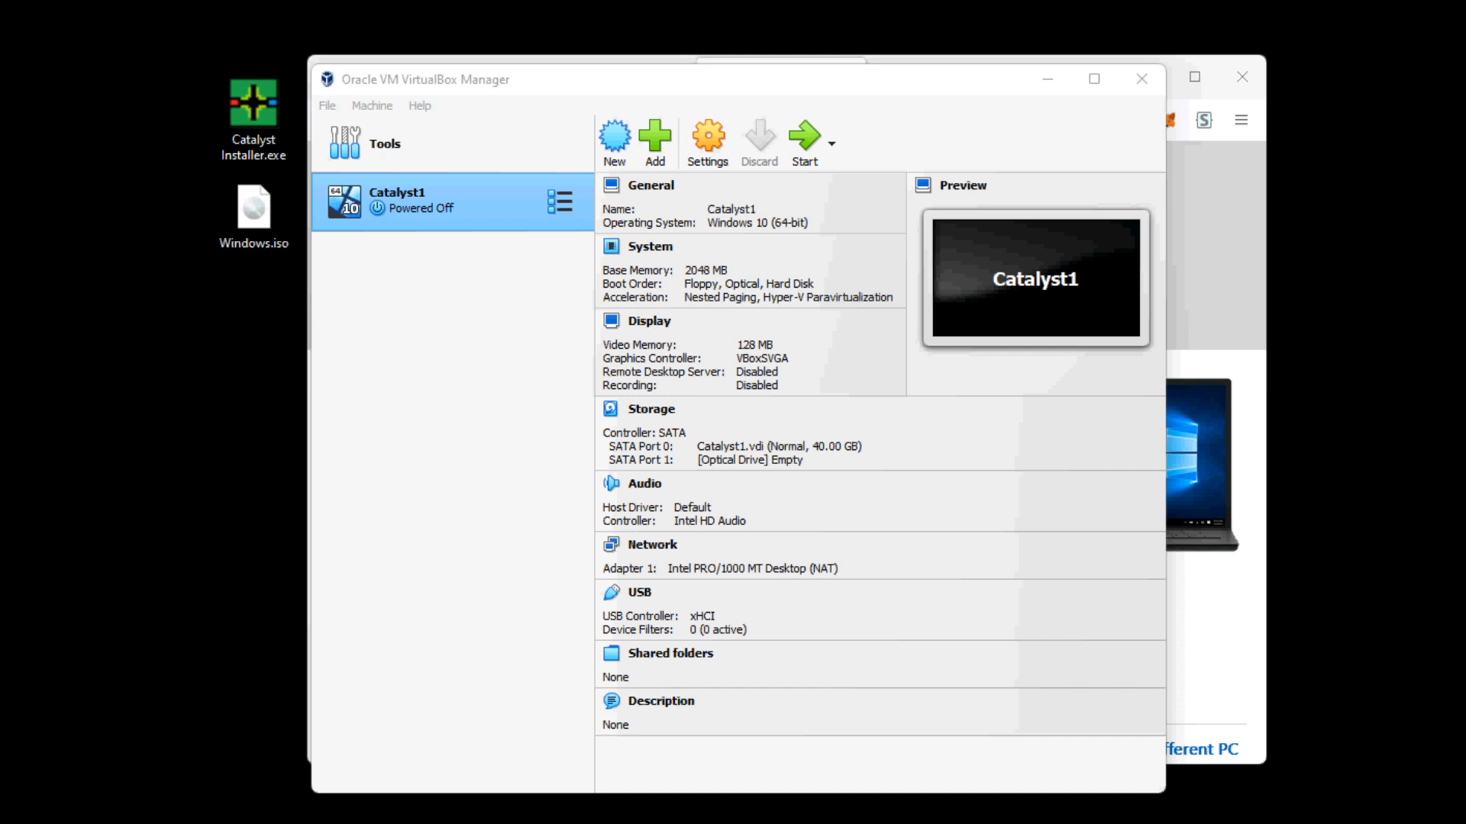
right_click(419, 200)
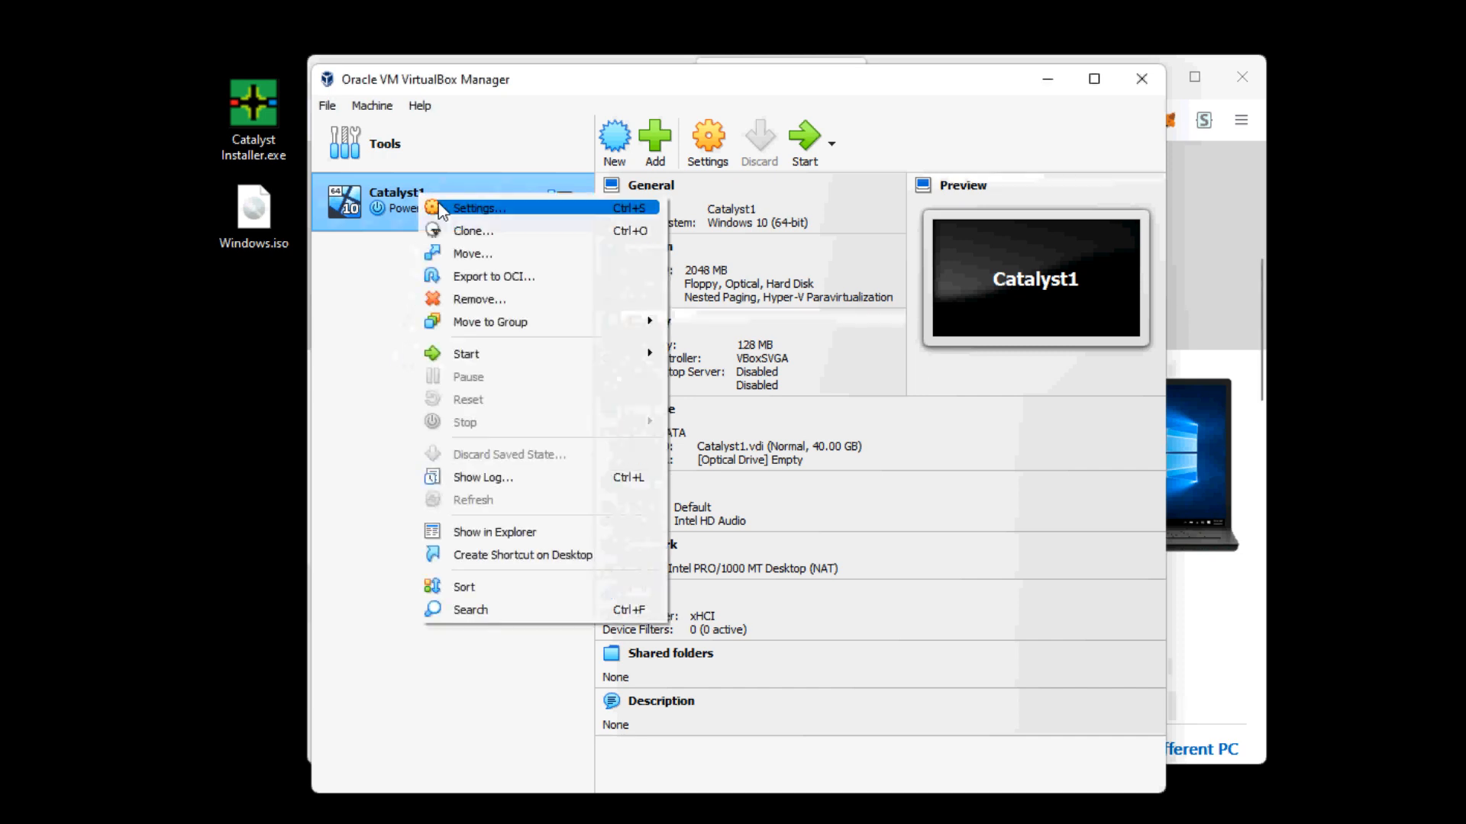
click(455, 210)
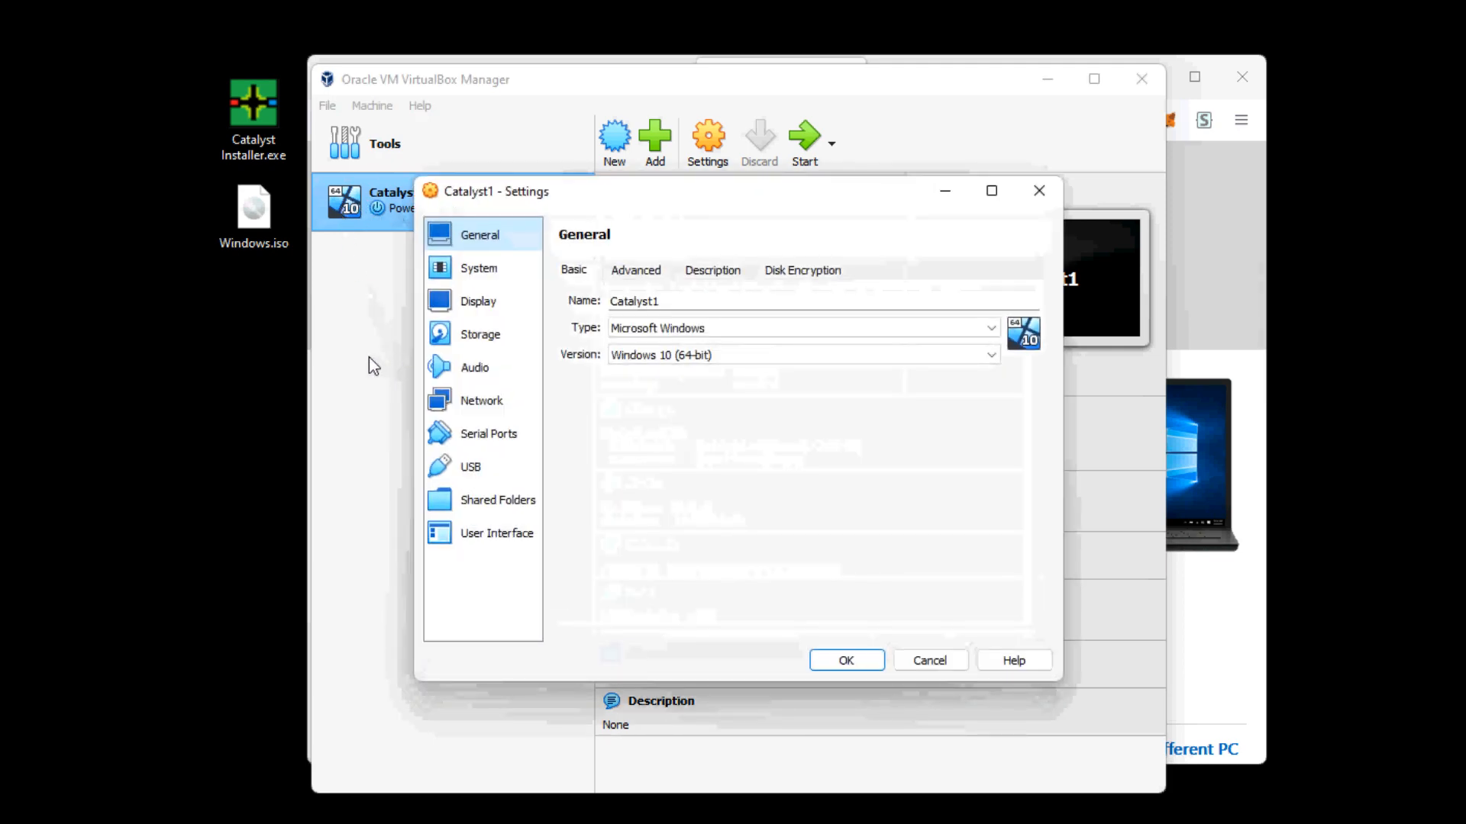
Attach Windows.iso from the Desktop to the empty optical drive of Catalyst1 and save the settings.
click(473, 339)
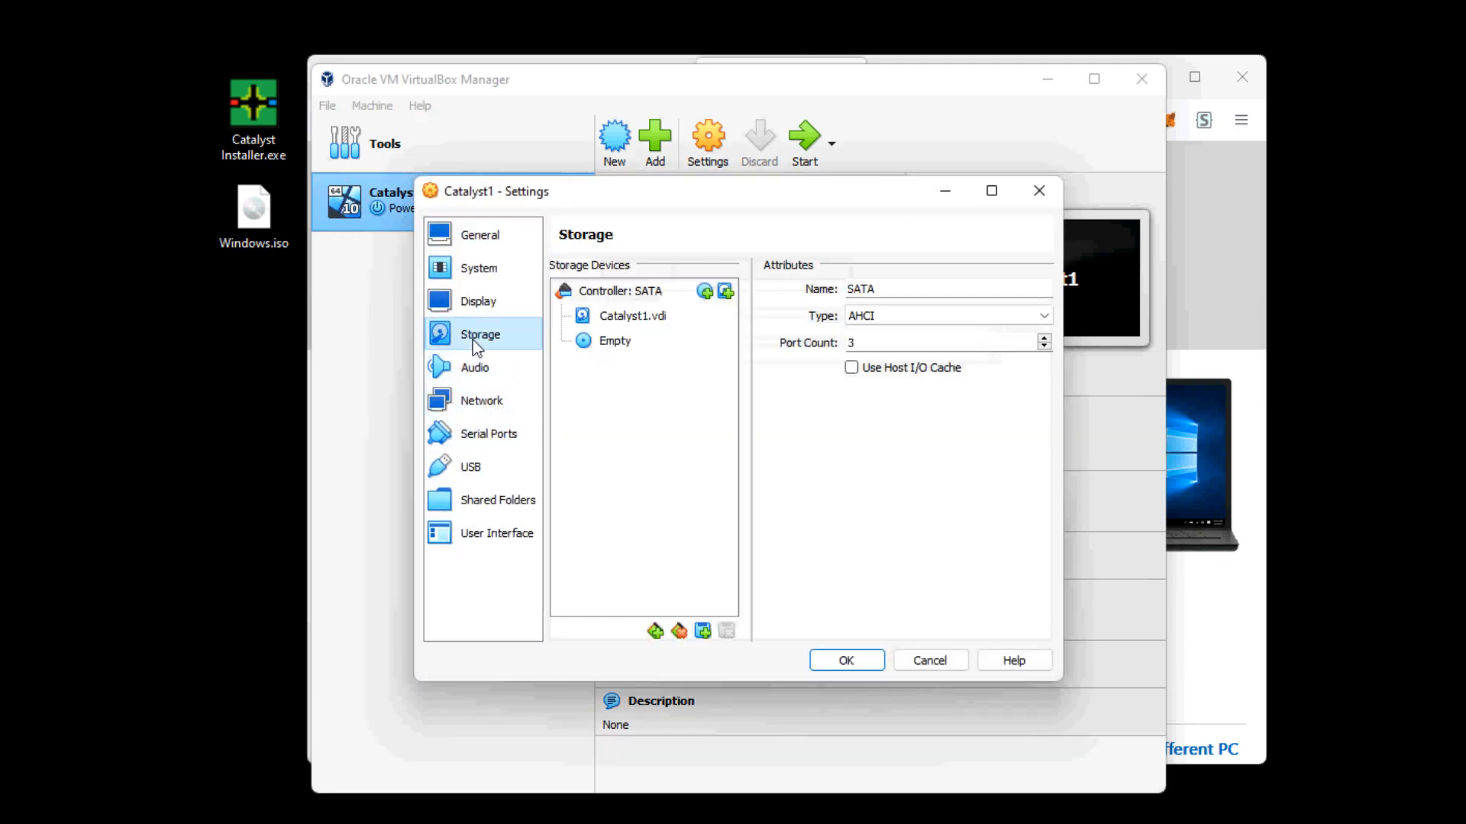
click(623, 340)
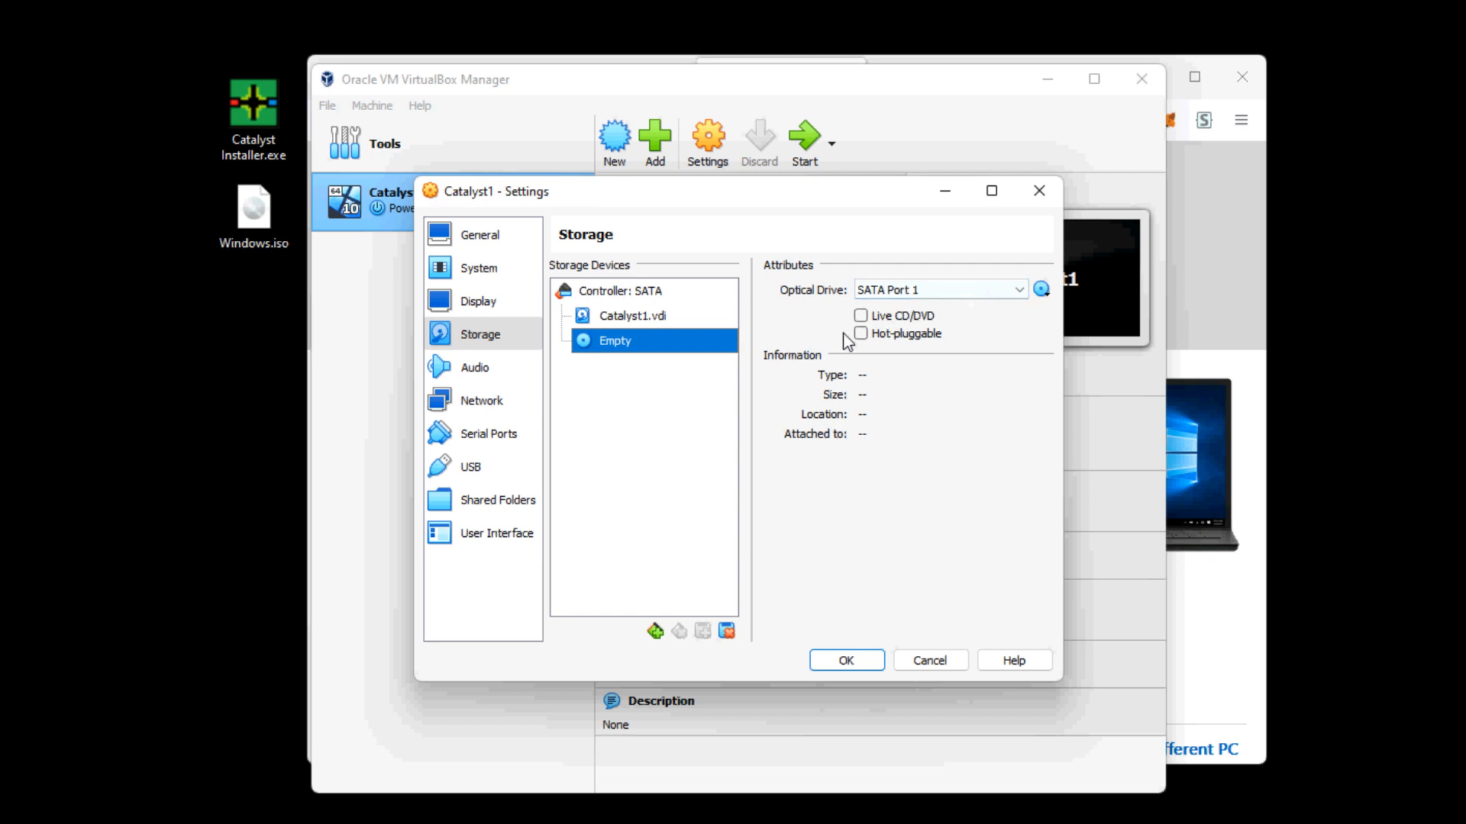
click(1043, 295)
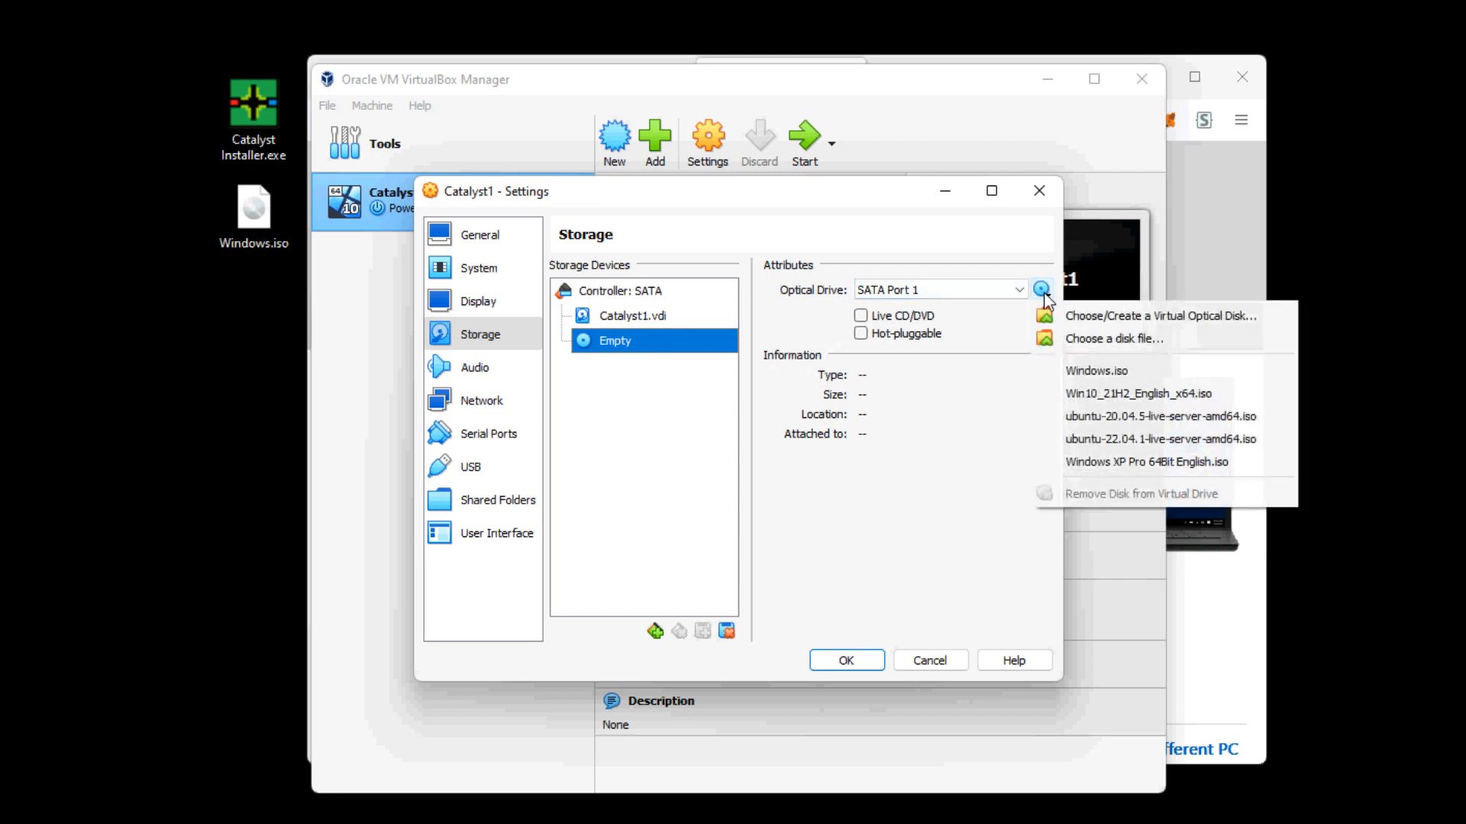
click(1079, 342)
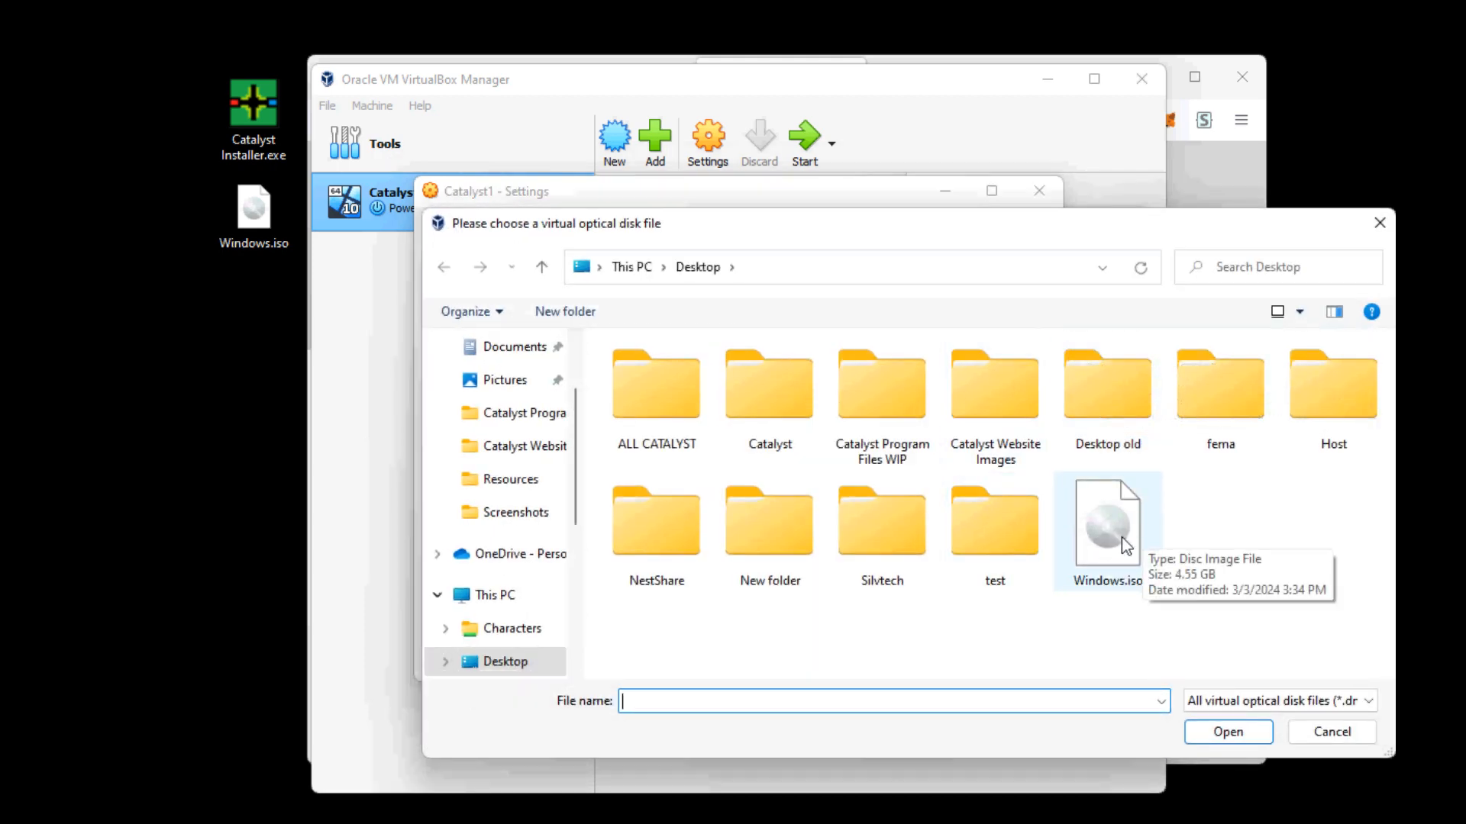
double_click(1122, 539)
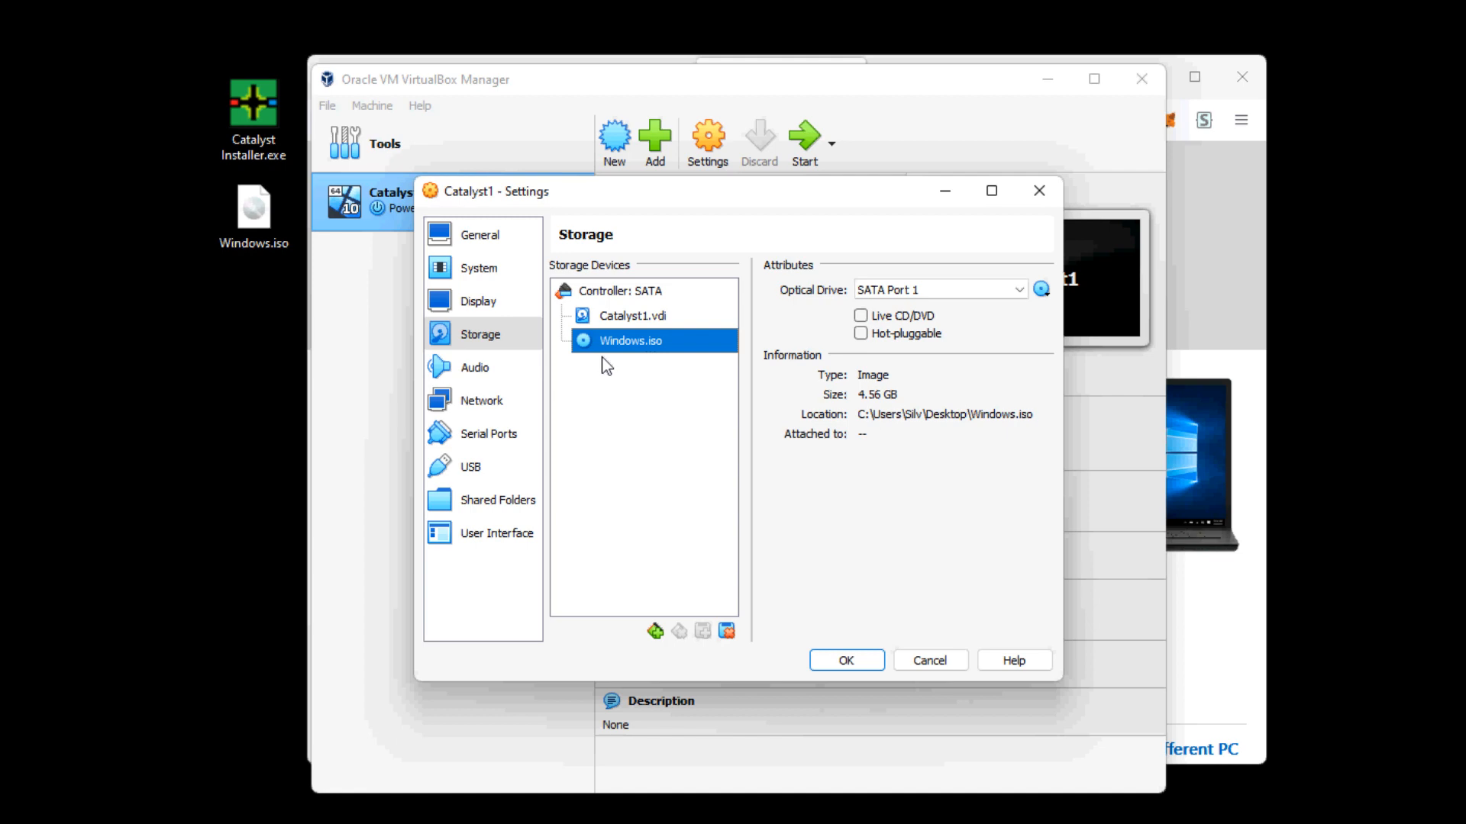
click(834, 661)
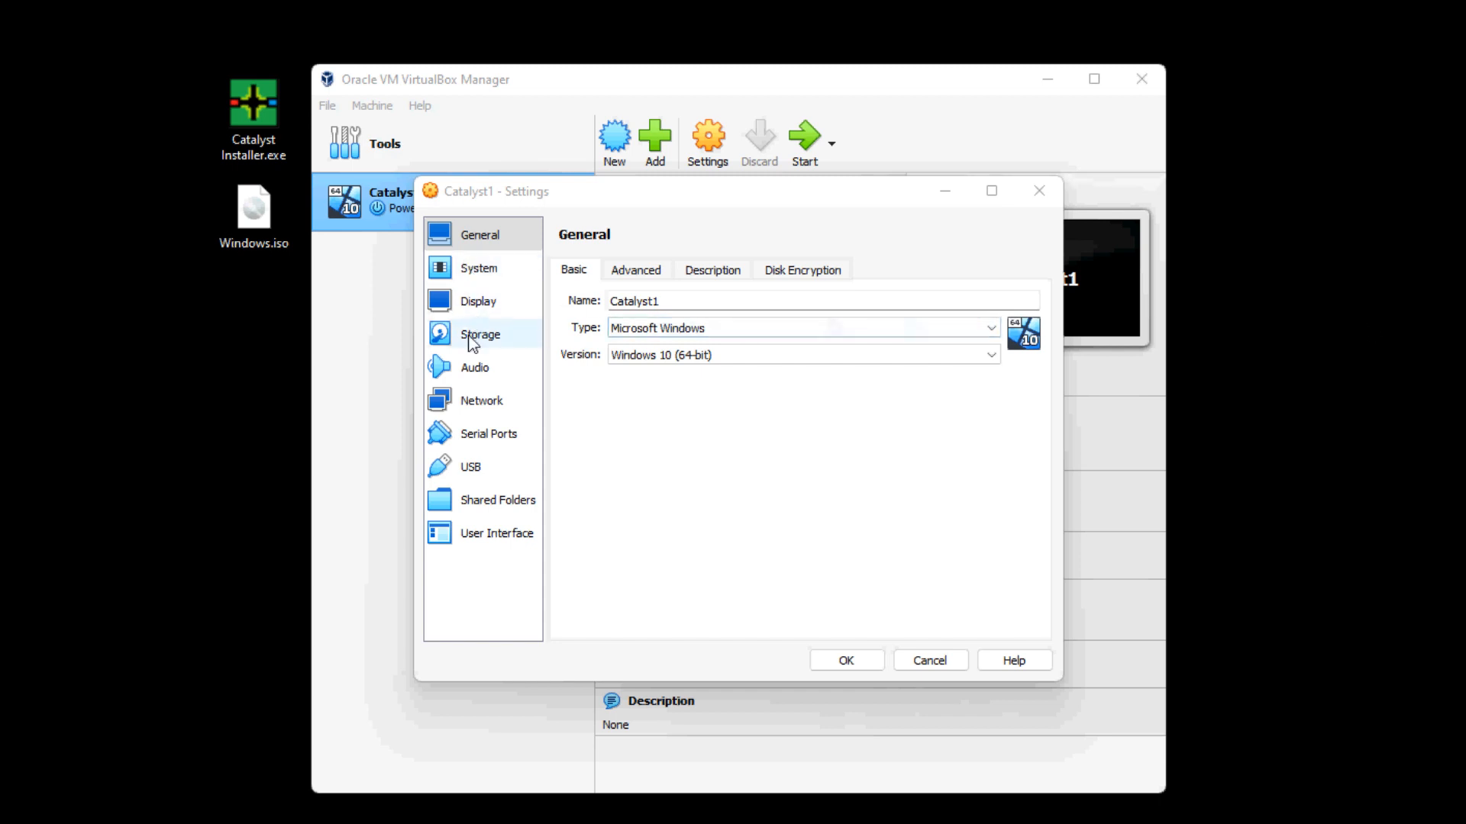
Add a shared folder to Catalyst1 with the folder path C:\Silvtech\Catalyst\CONTROLLER.
click(484, 504)
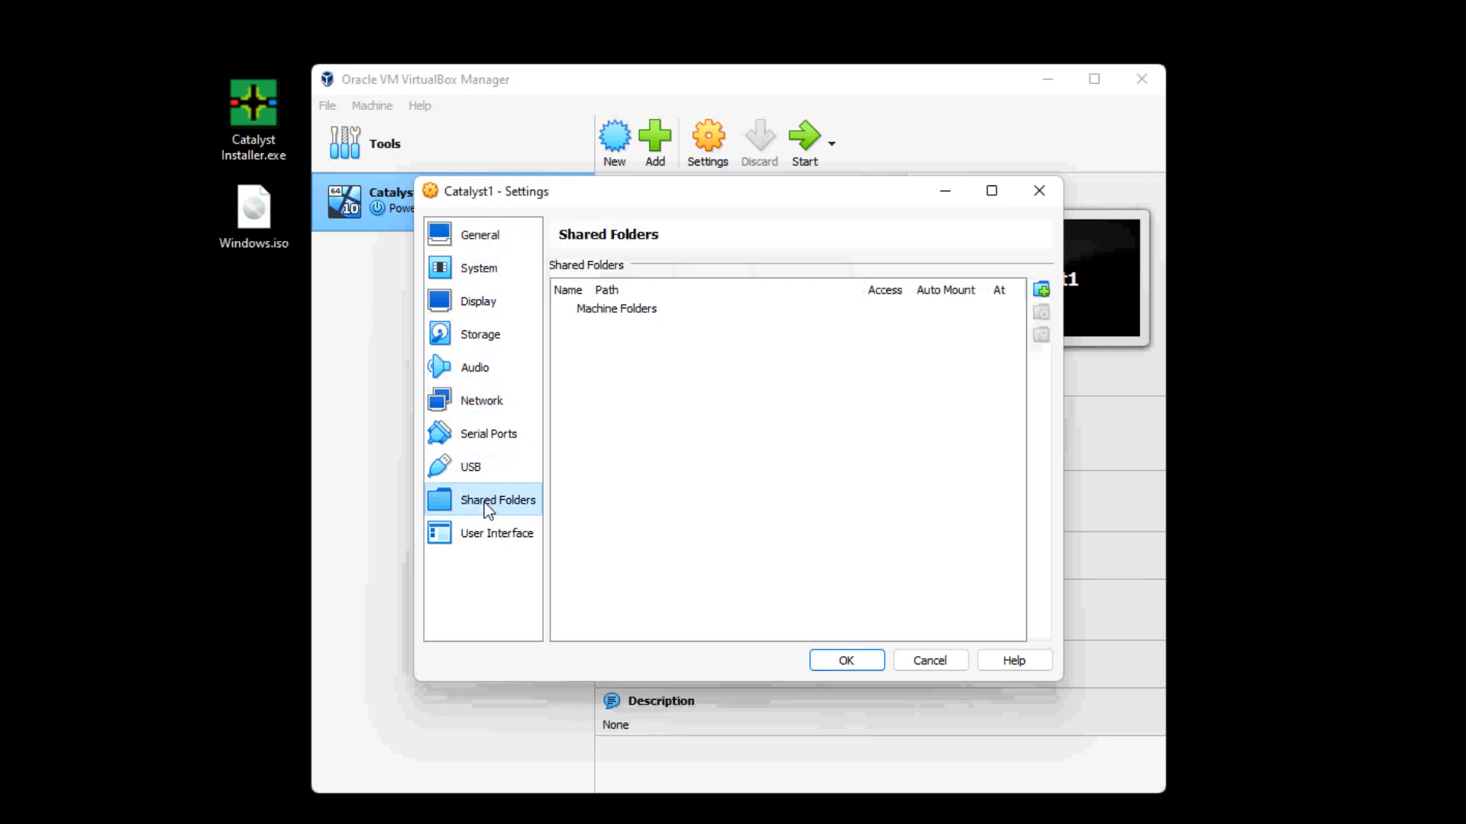
click(1041, 290)
click(870, 379)
click(725, 418)
scroll(622, 629, down, 2)
scroll(622, 629, down, 3)
drag(776, 370, 726, 195)
scroll(618, 420, down, 1)
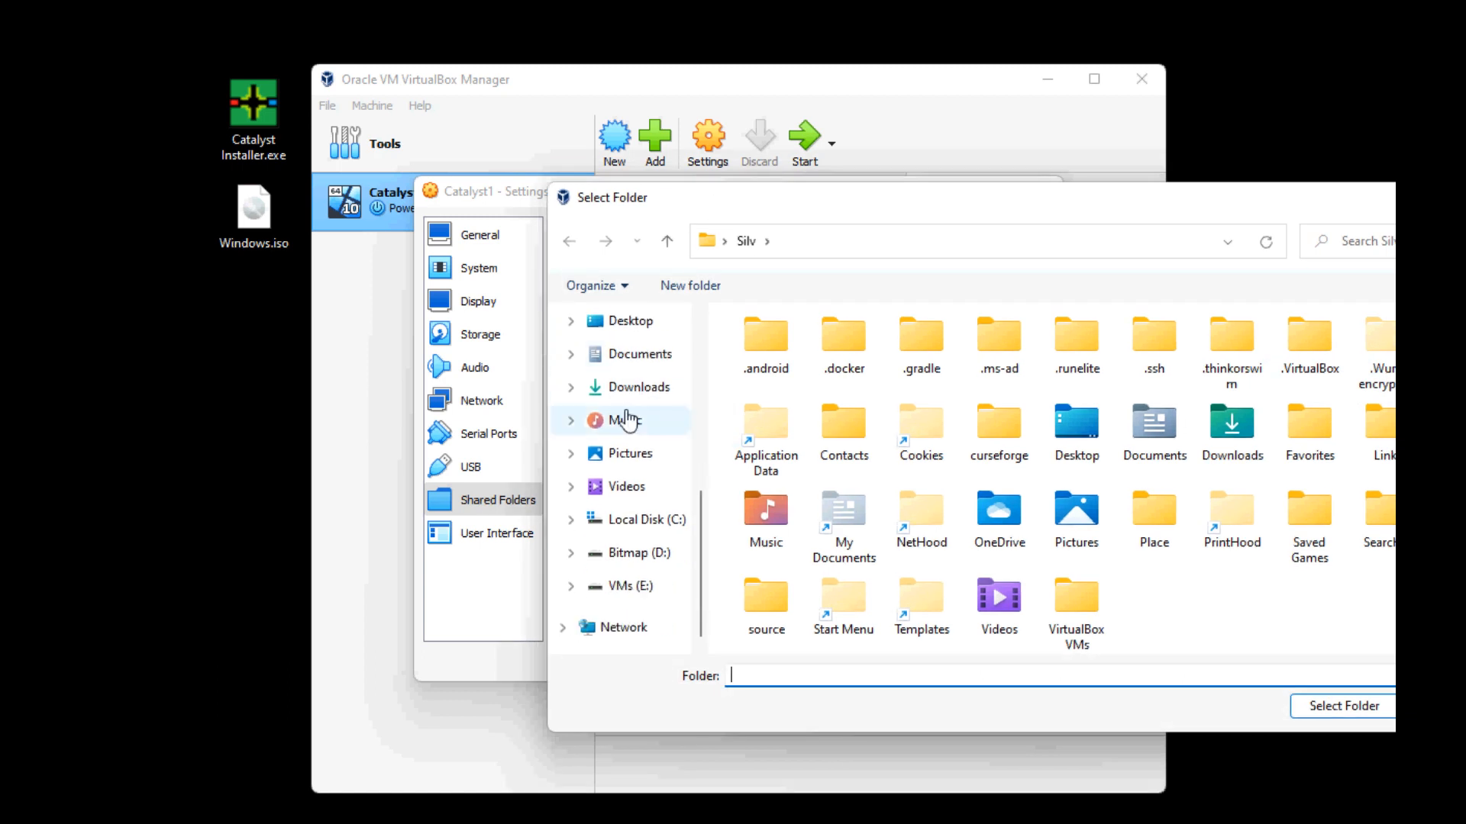
click(635, 522)
scroll(792, 518, down, 2)
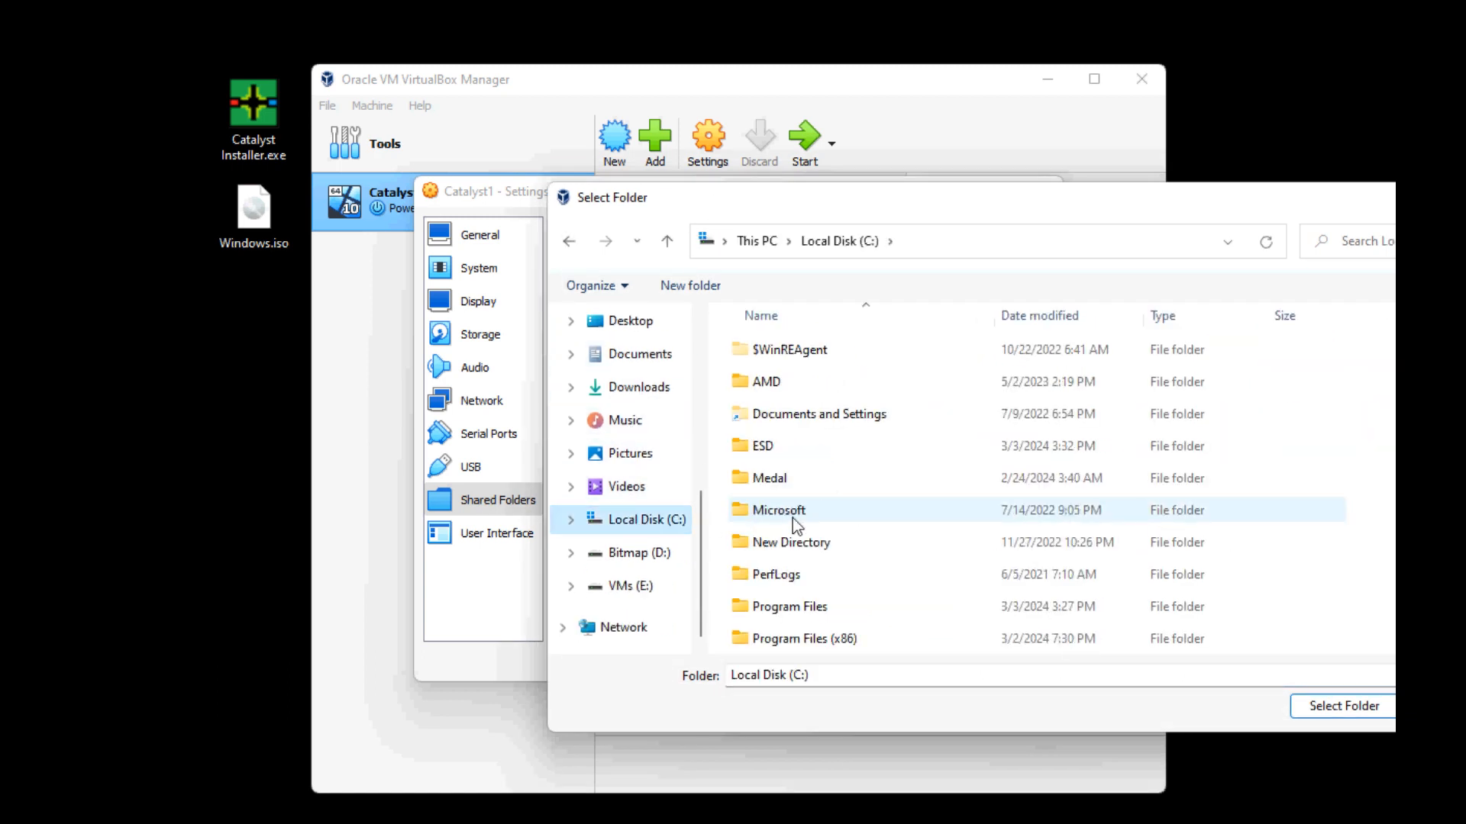
scroll(795, 513, down, 2)
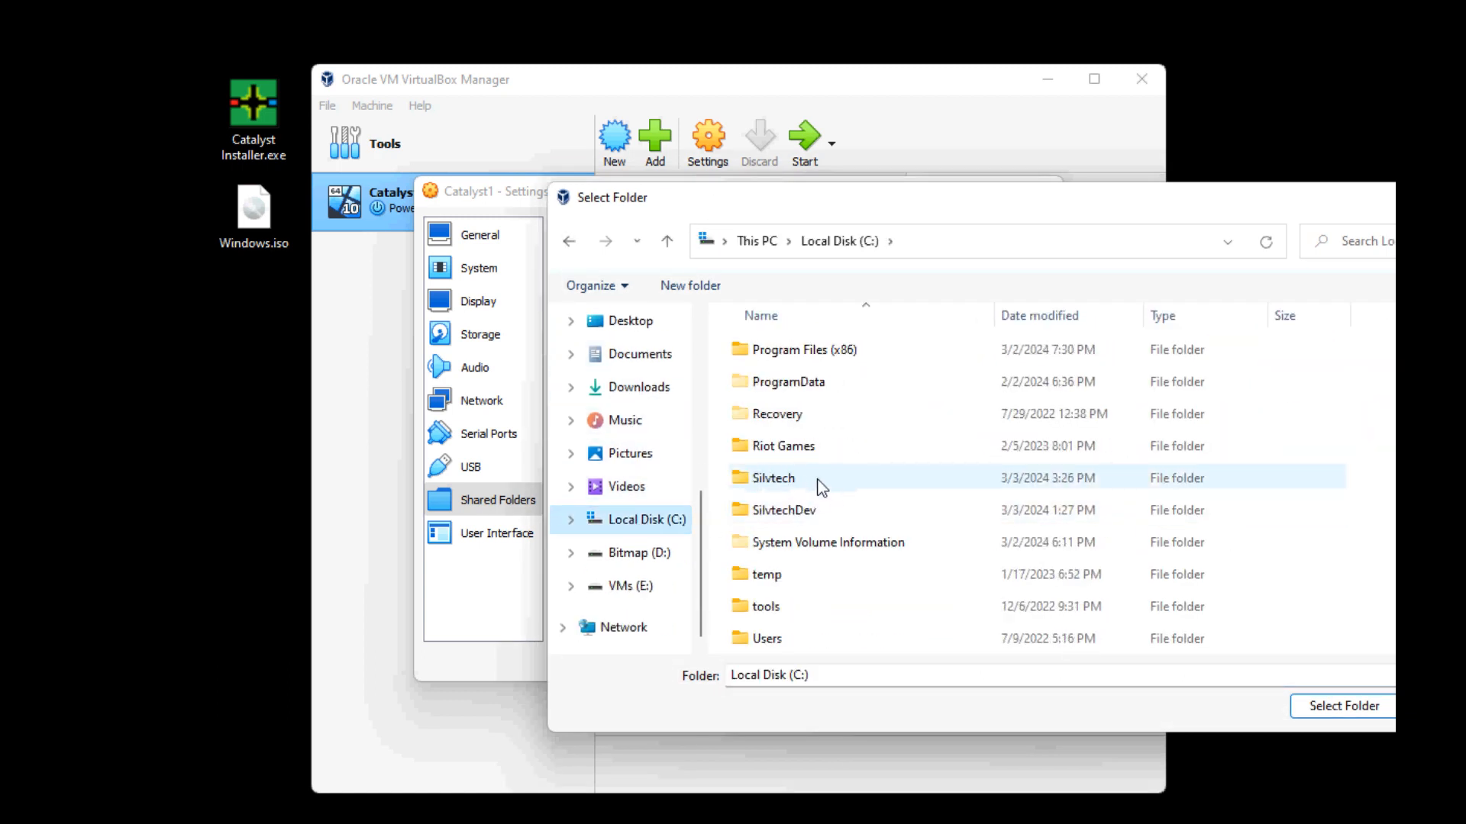
double_click(821, 487)
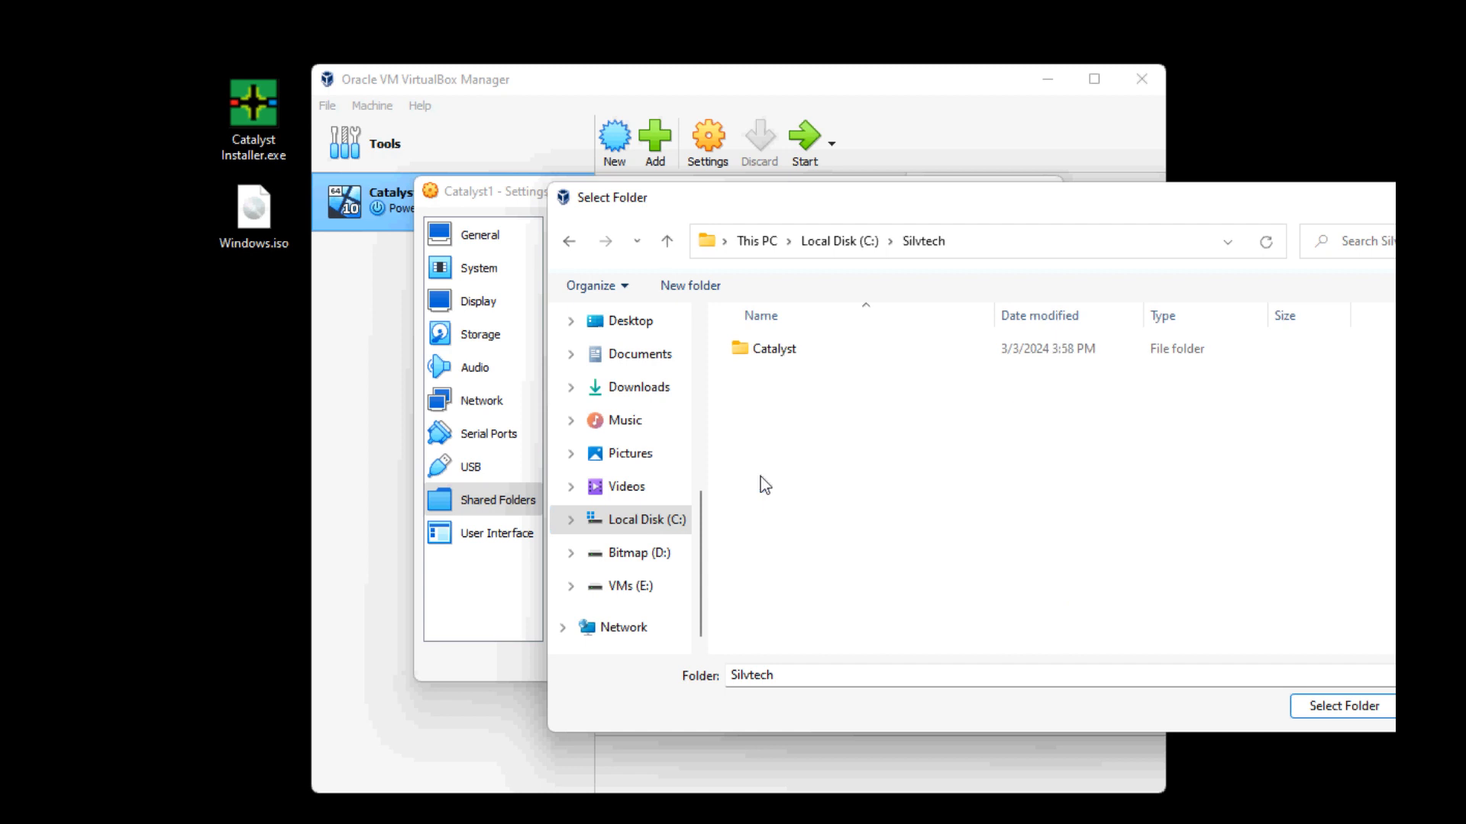
double_click(774, 347)
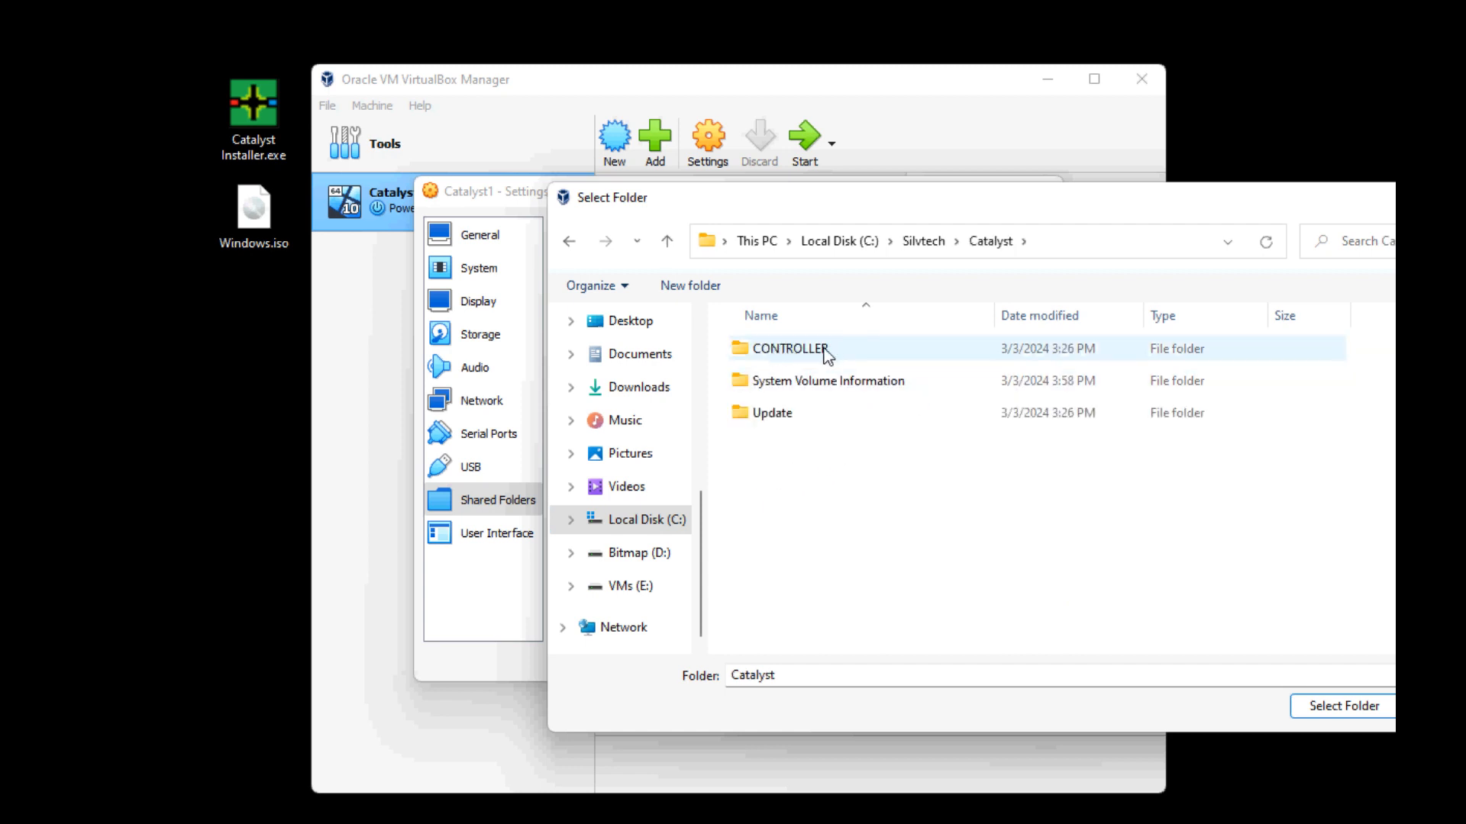
double_click(775, 349)
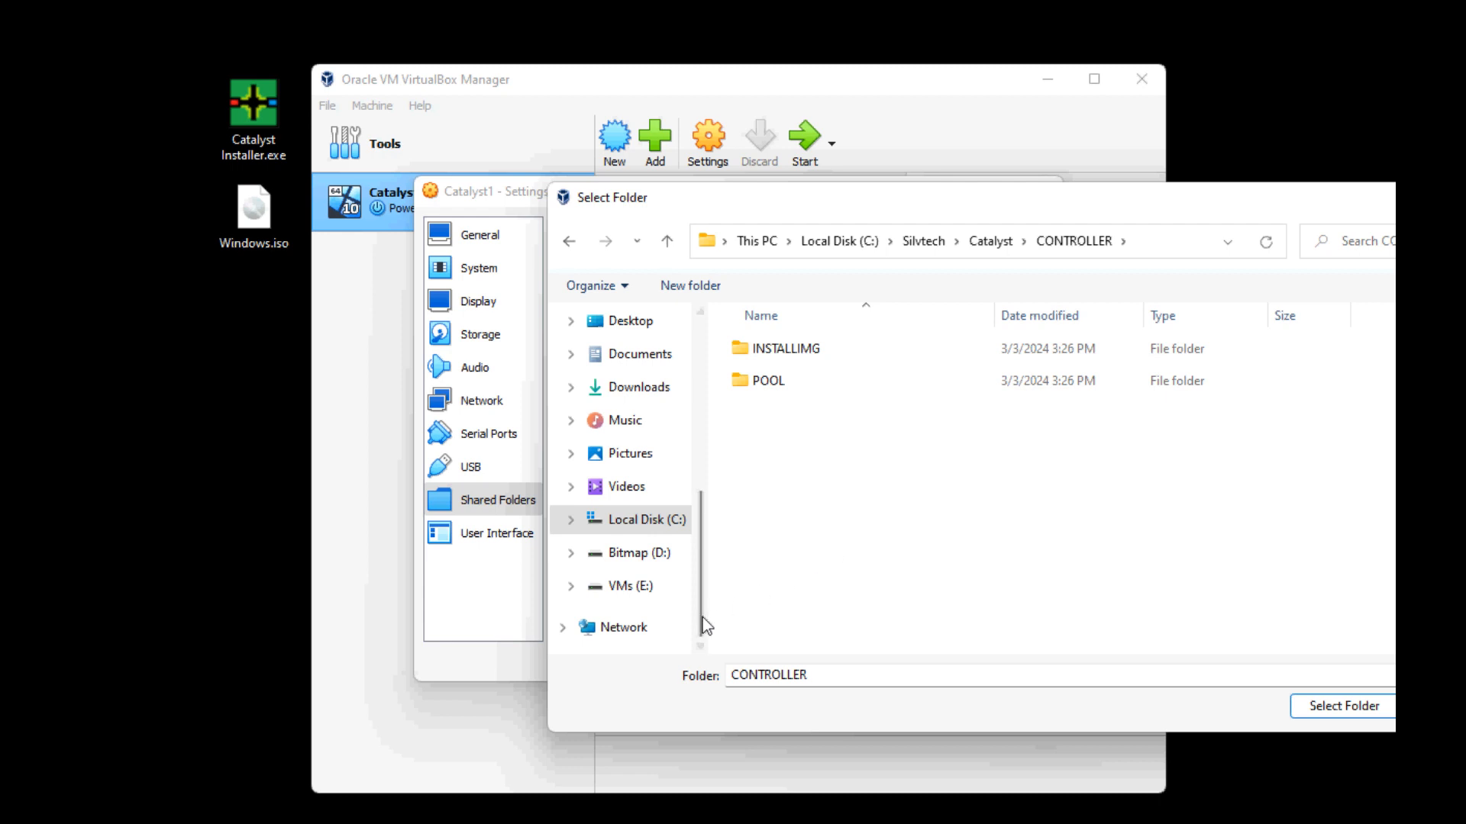
click(1363, 707)
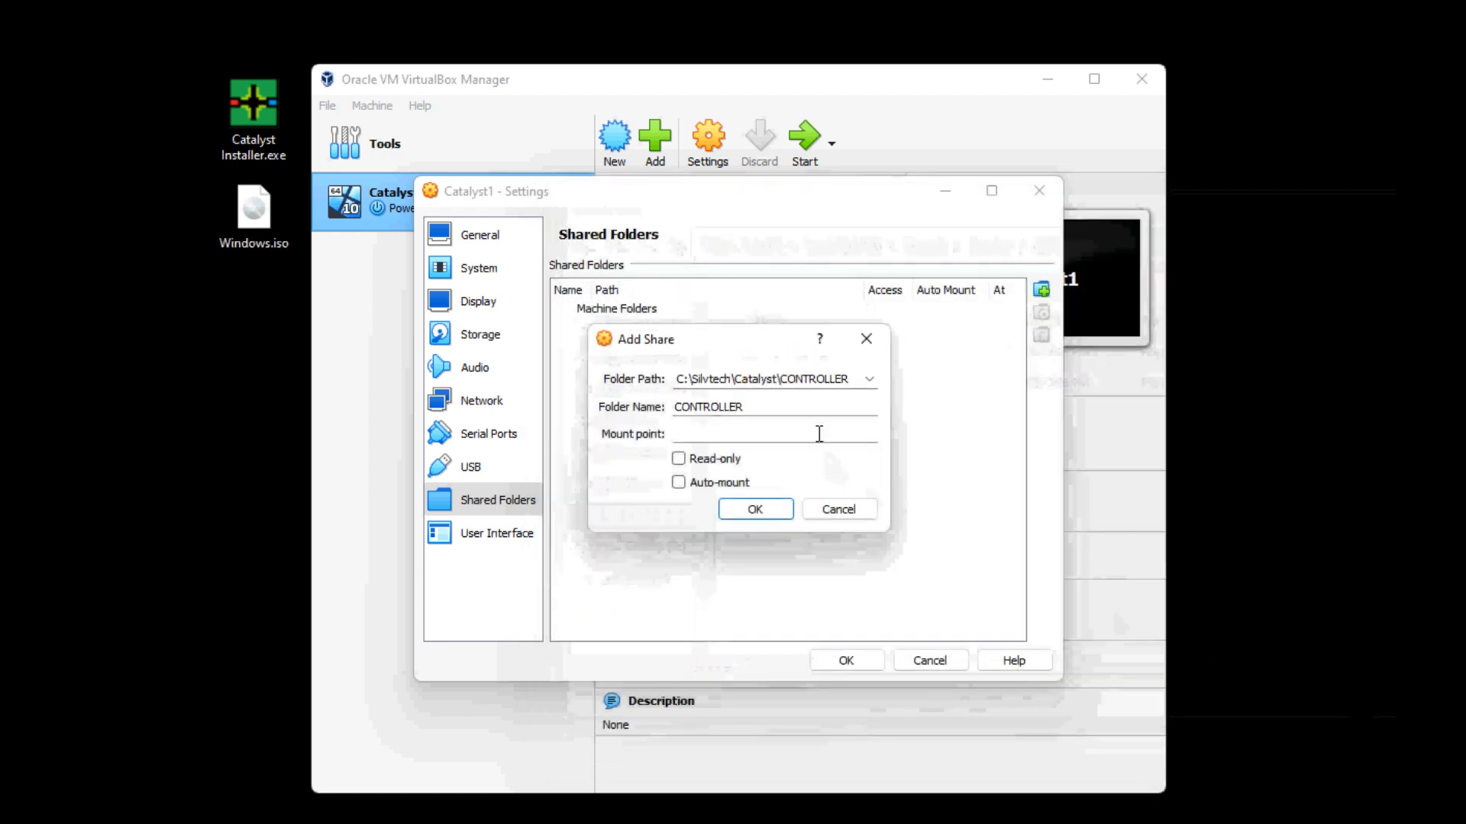
Set the CONTROLLER share's mount point to z with auto-mount enabled, and save the machine settings.
click(802, 434)
text(z)
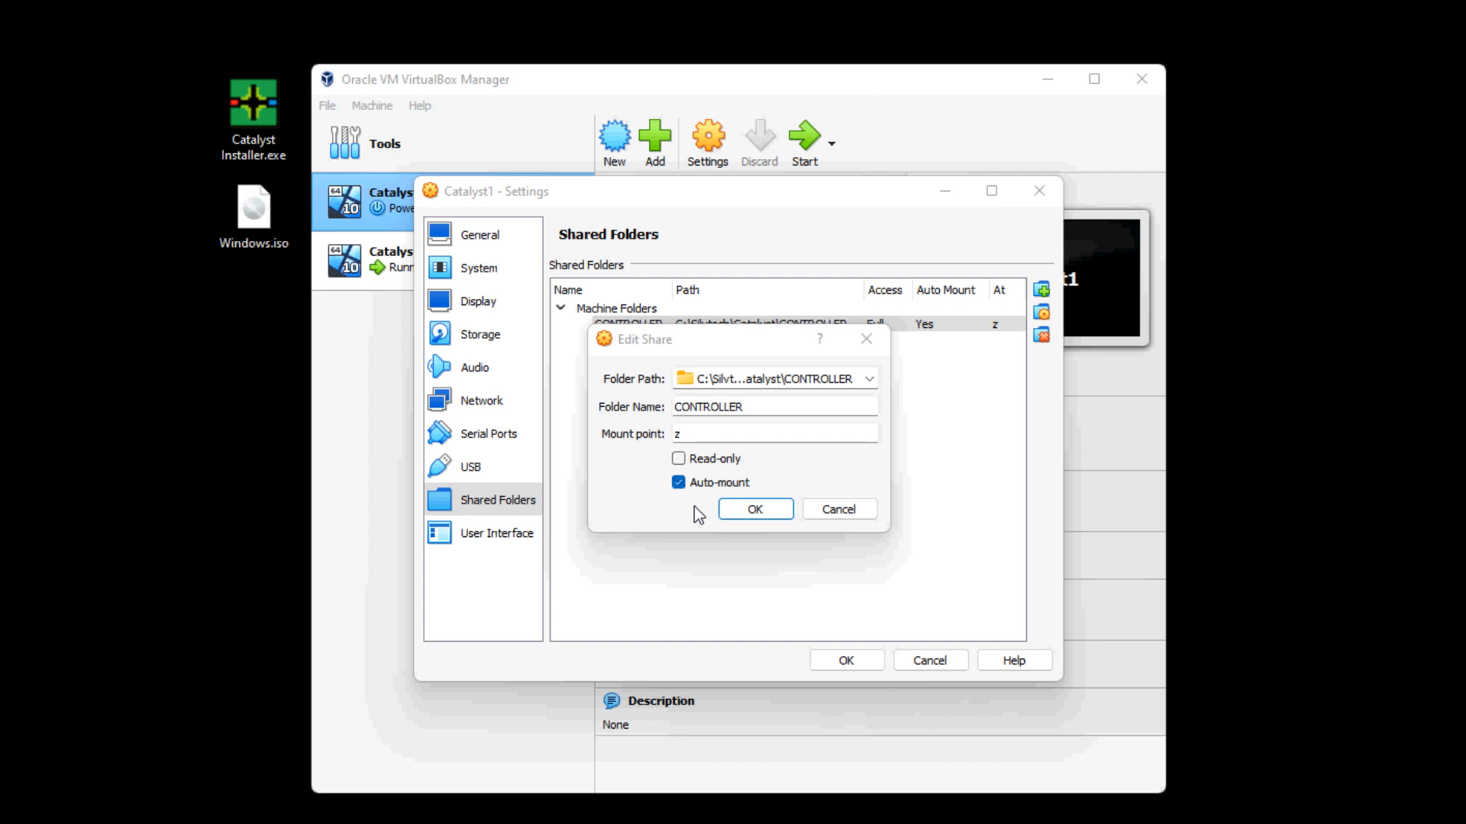
click(759, 511)
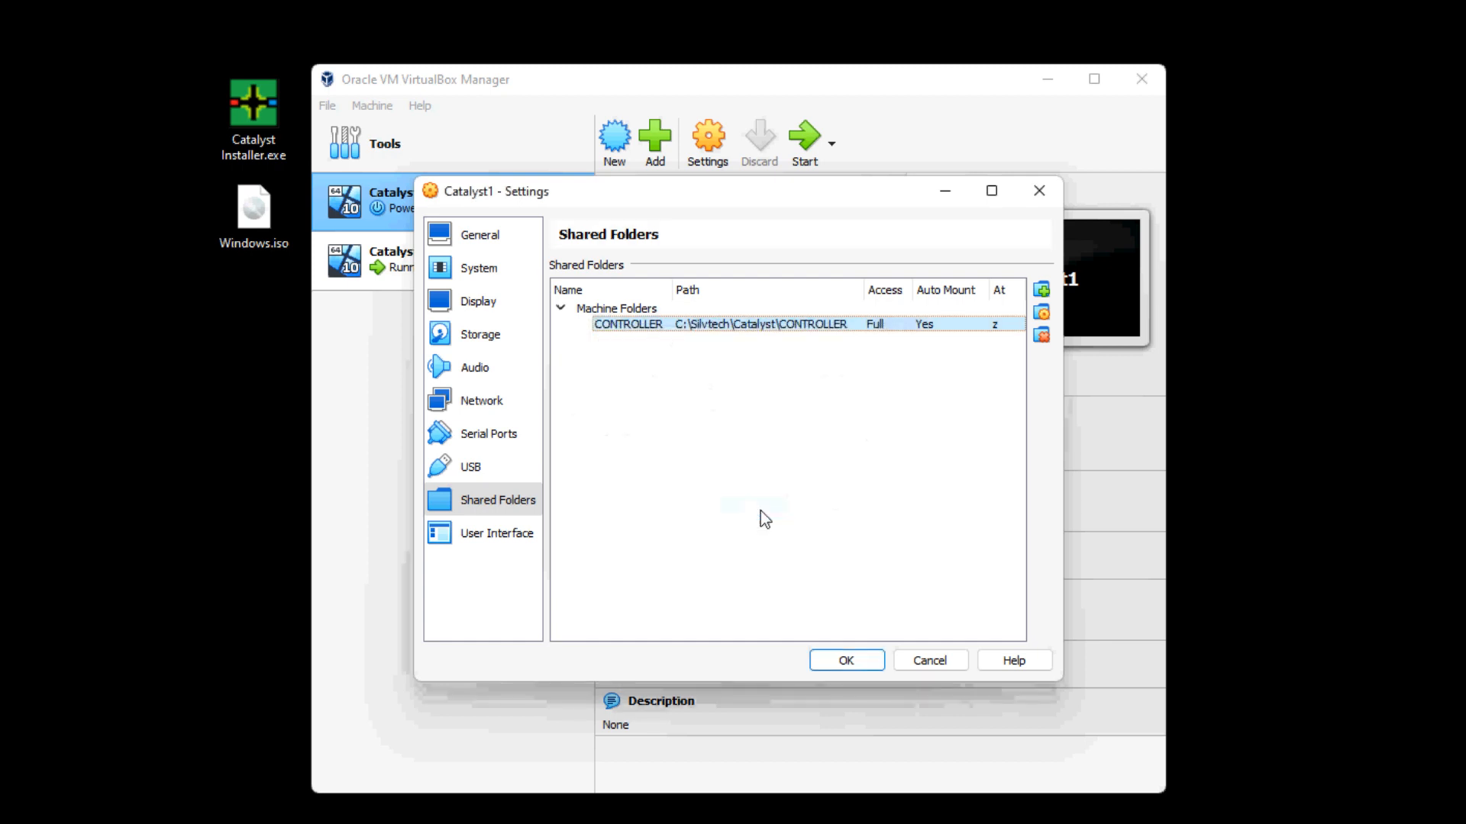
click(846, 661)
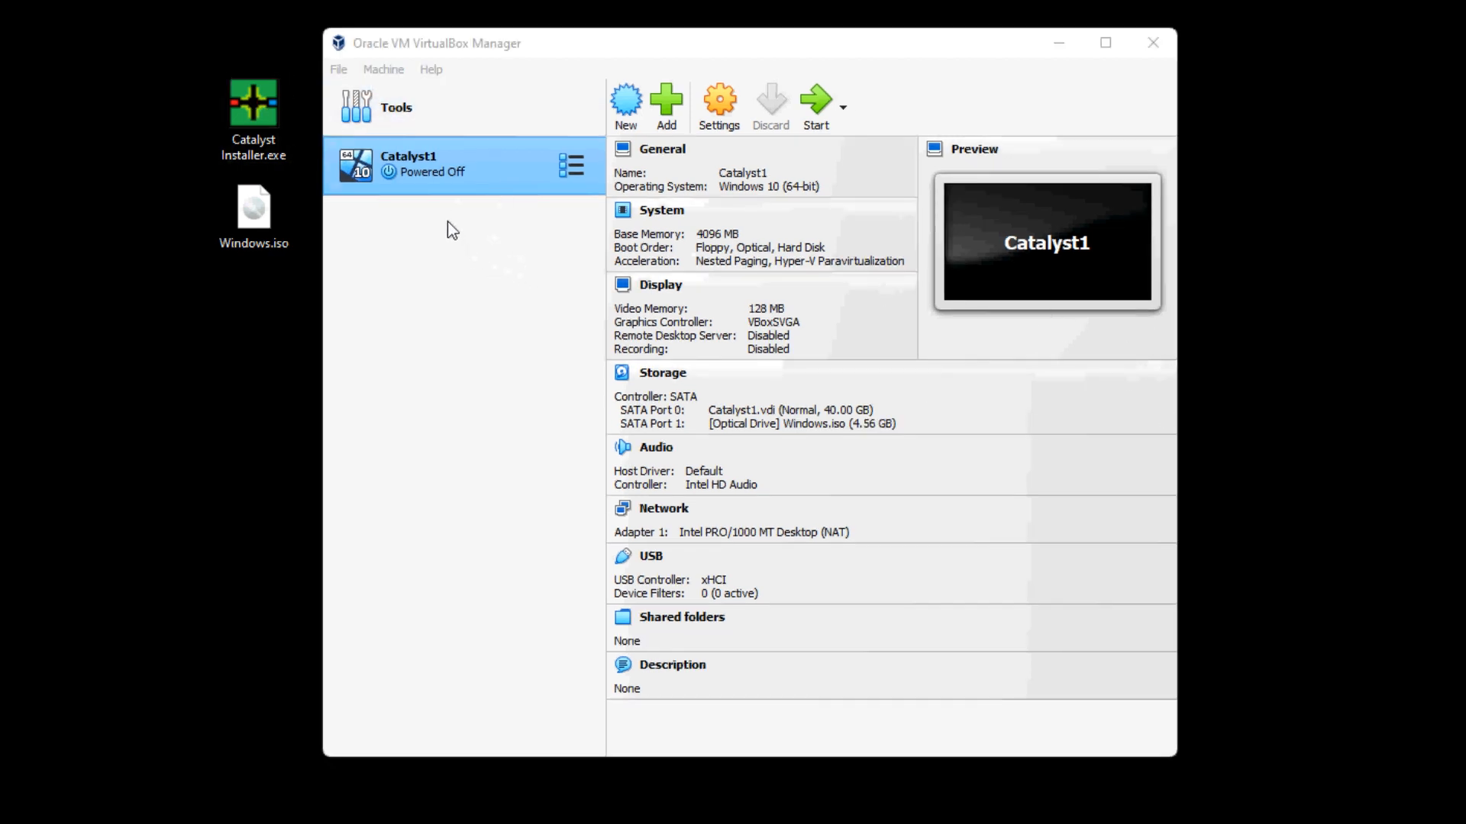
Start the Catalyst1 virtual machine and begin the Windows installation with English (United States) and the US keyboard.
double_click(418, 169)
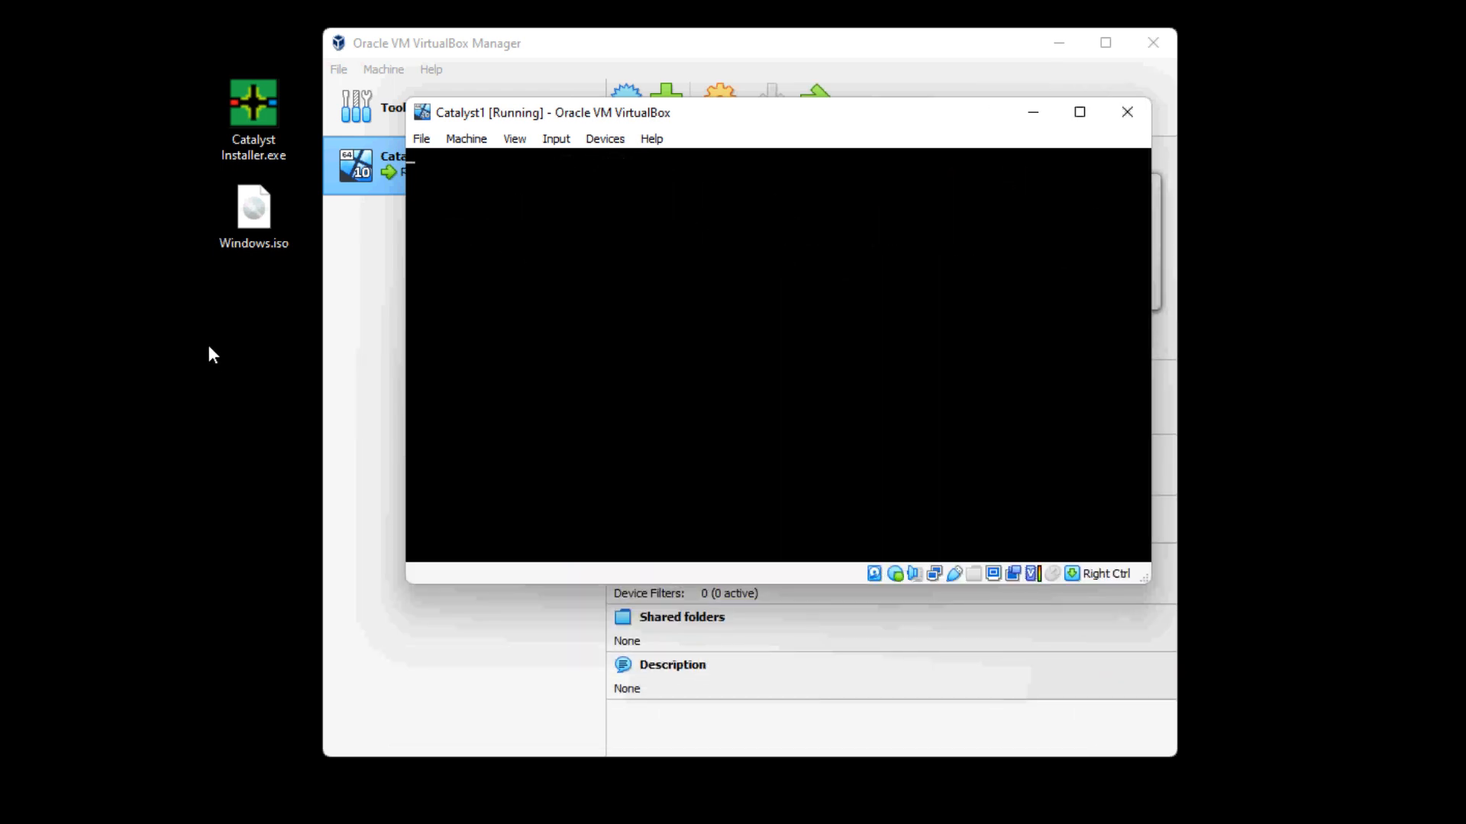
drag(625, 88, 499, 41)
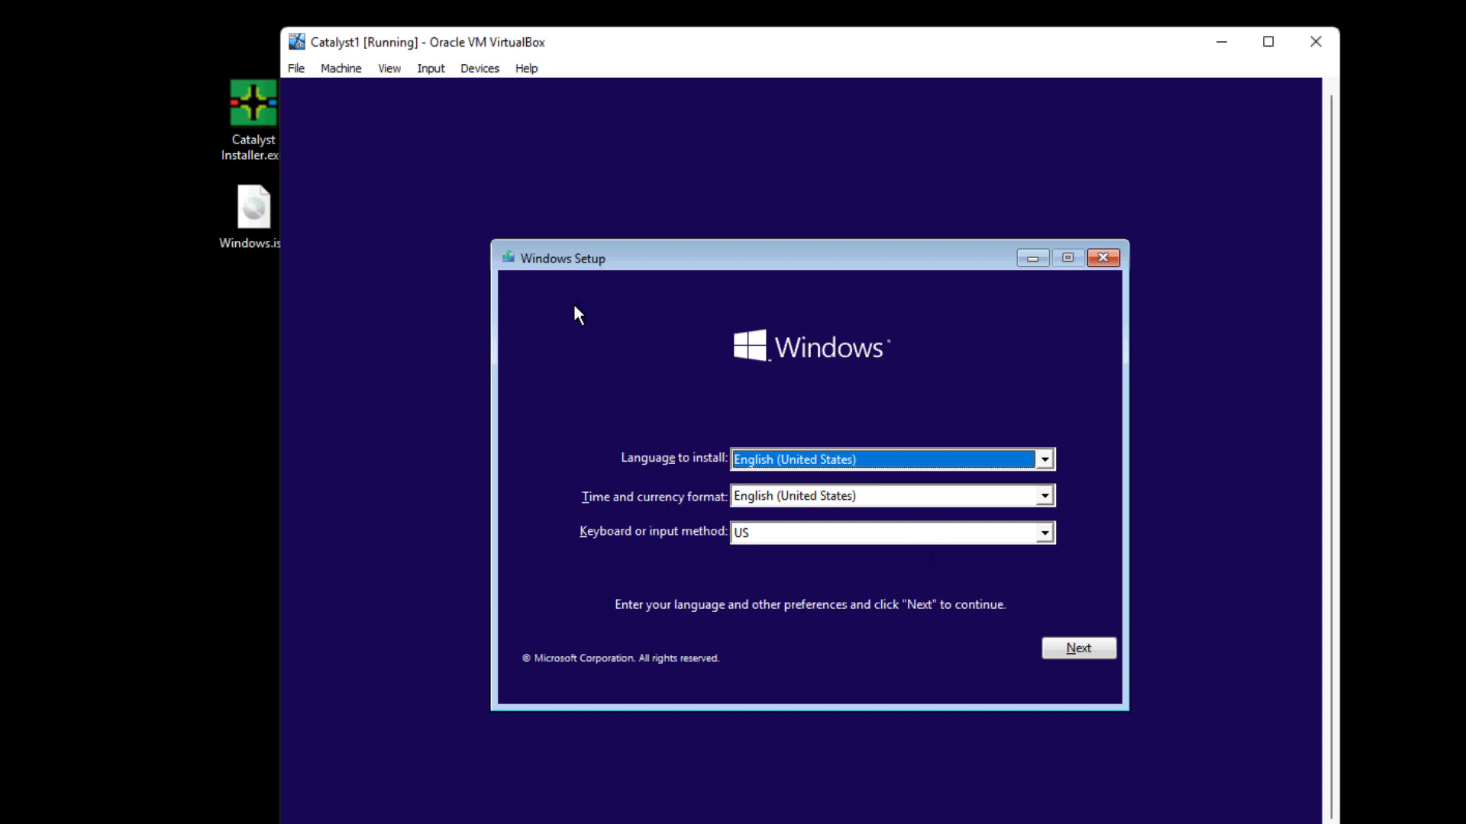
click(1095, 656)
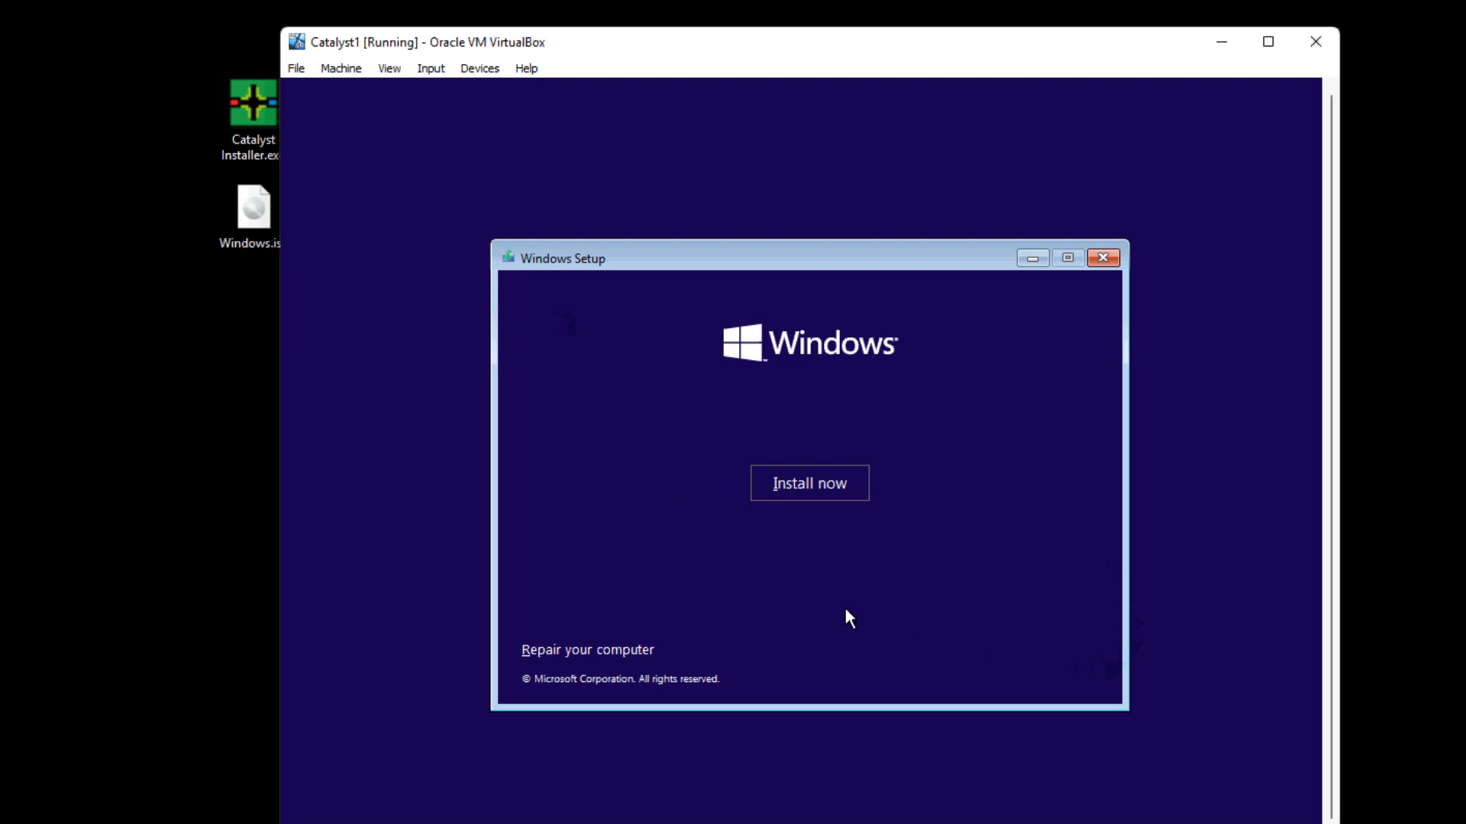
click(769, 500)
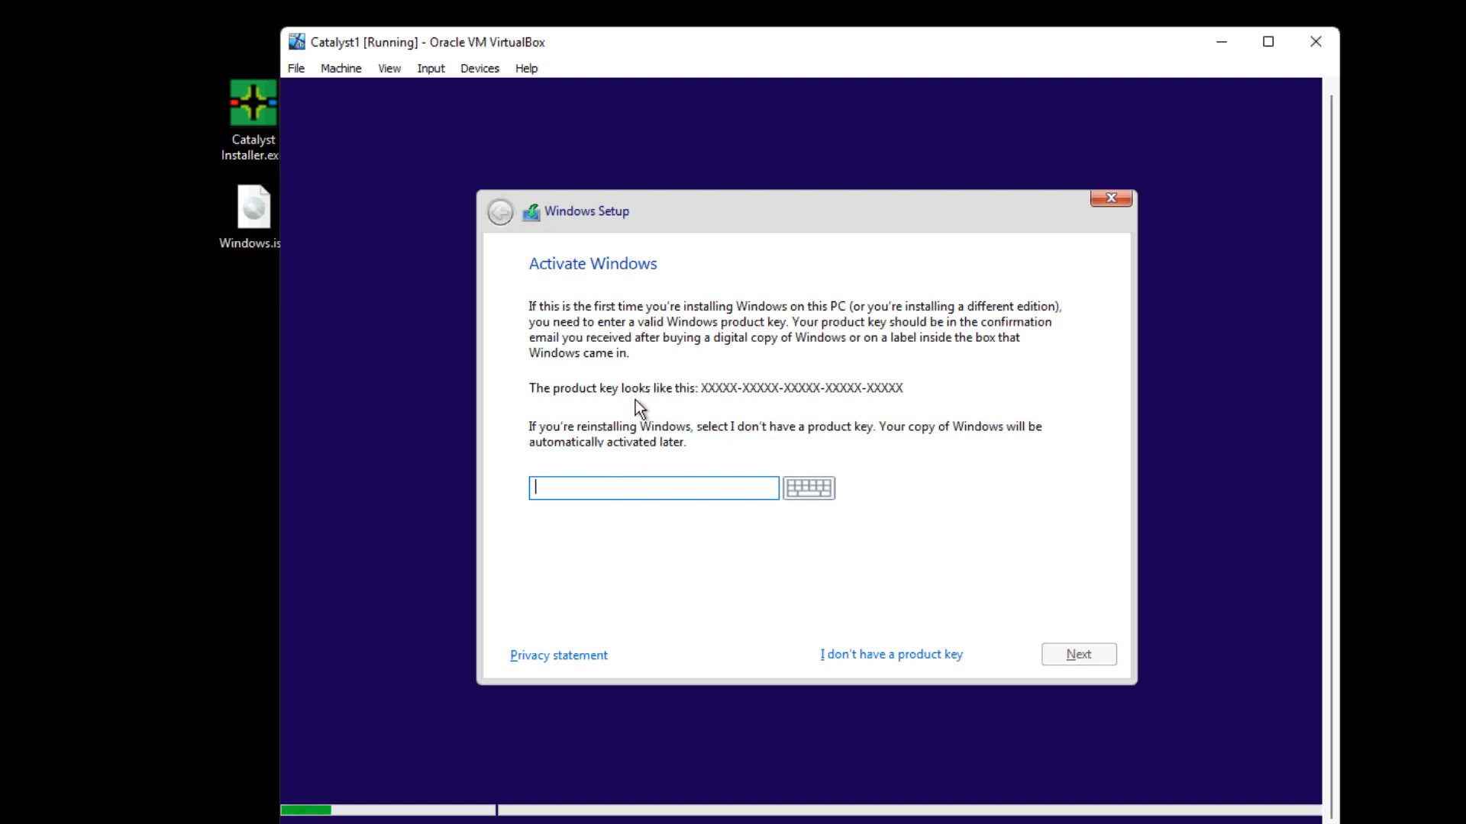
Continue Windows Setup without a product key and choose Windows 10 Pro as the operating system.
click(891, 655)
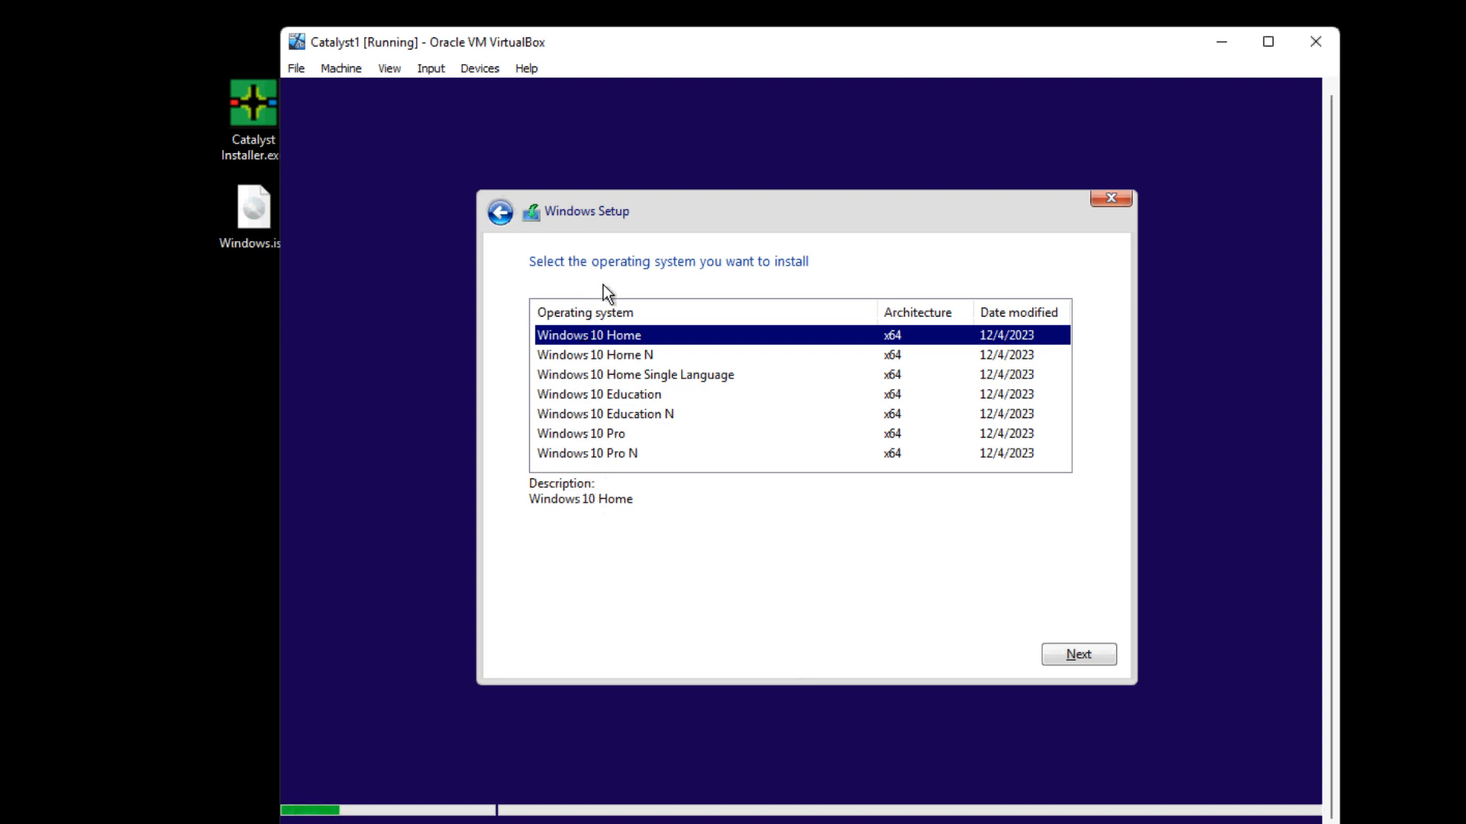
click(602, 437)
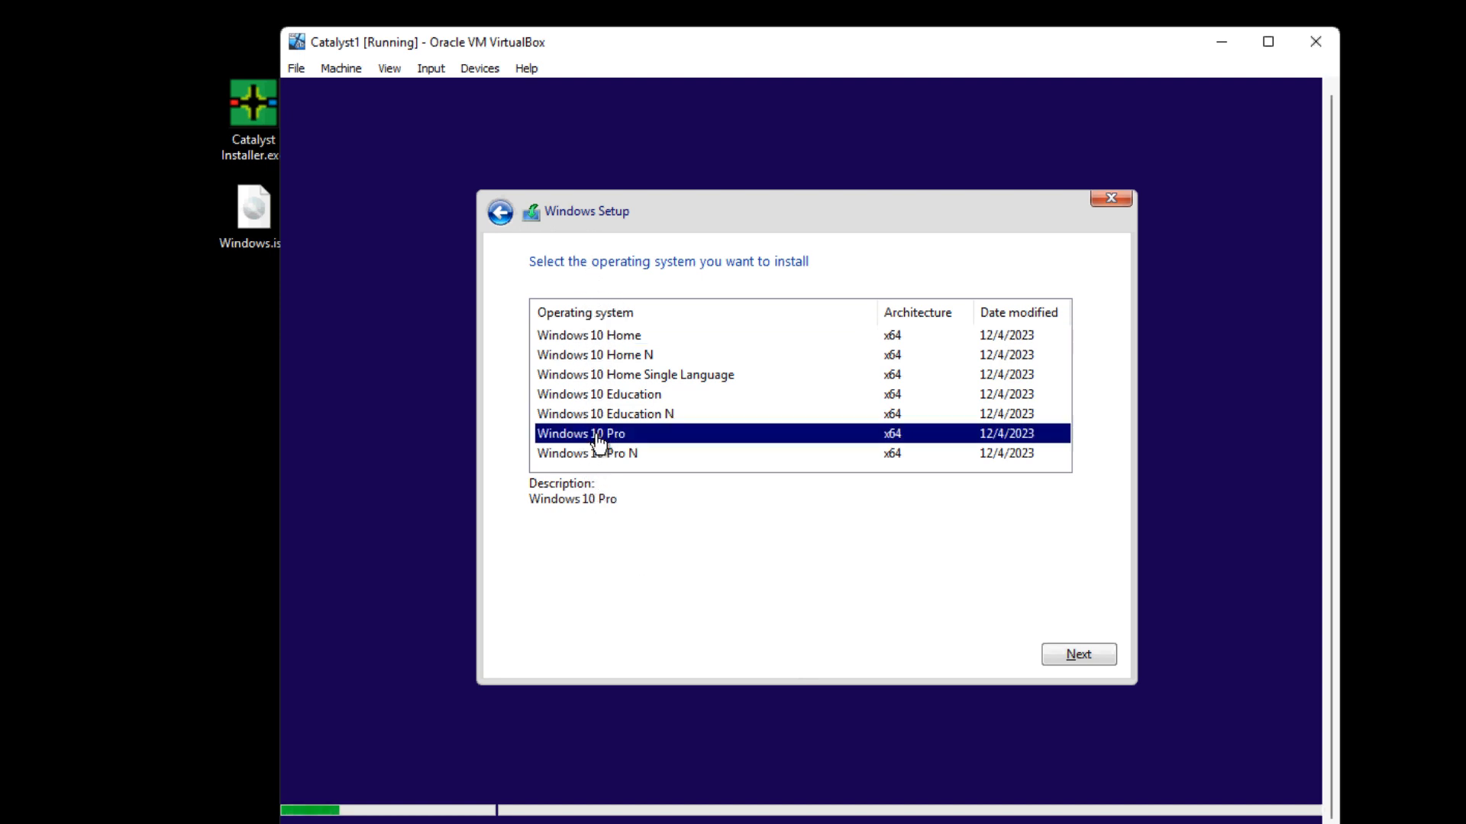
click(1084, 656)
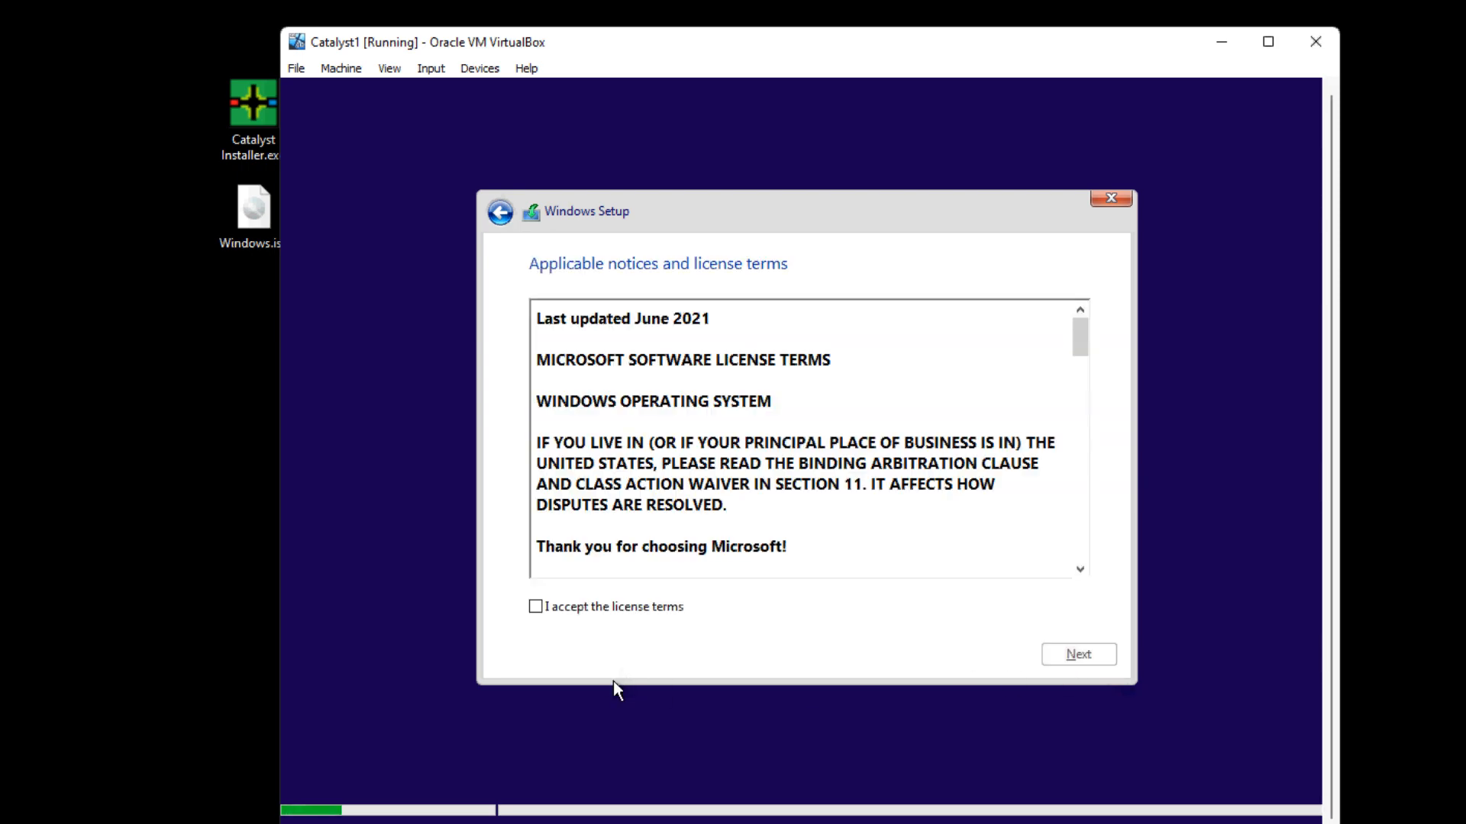
Accept the license terms and run a custom Windows installation on the Drive 0 unallocated space.
click(536, 607)
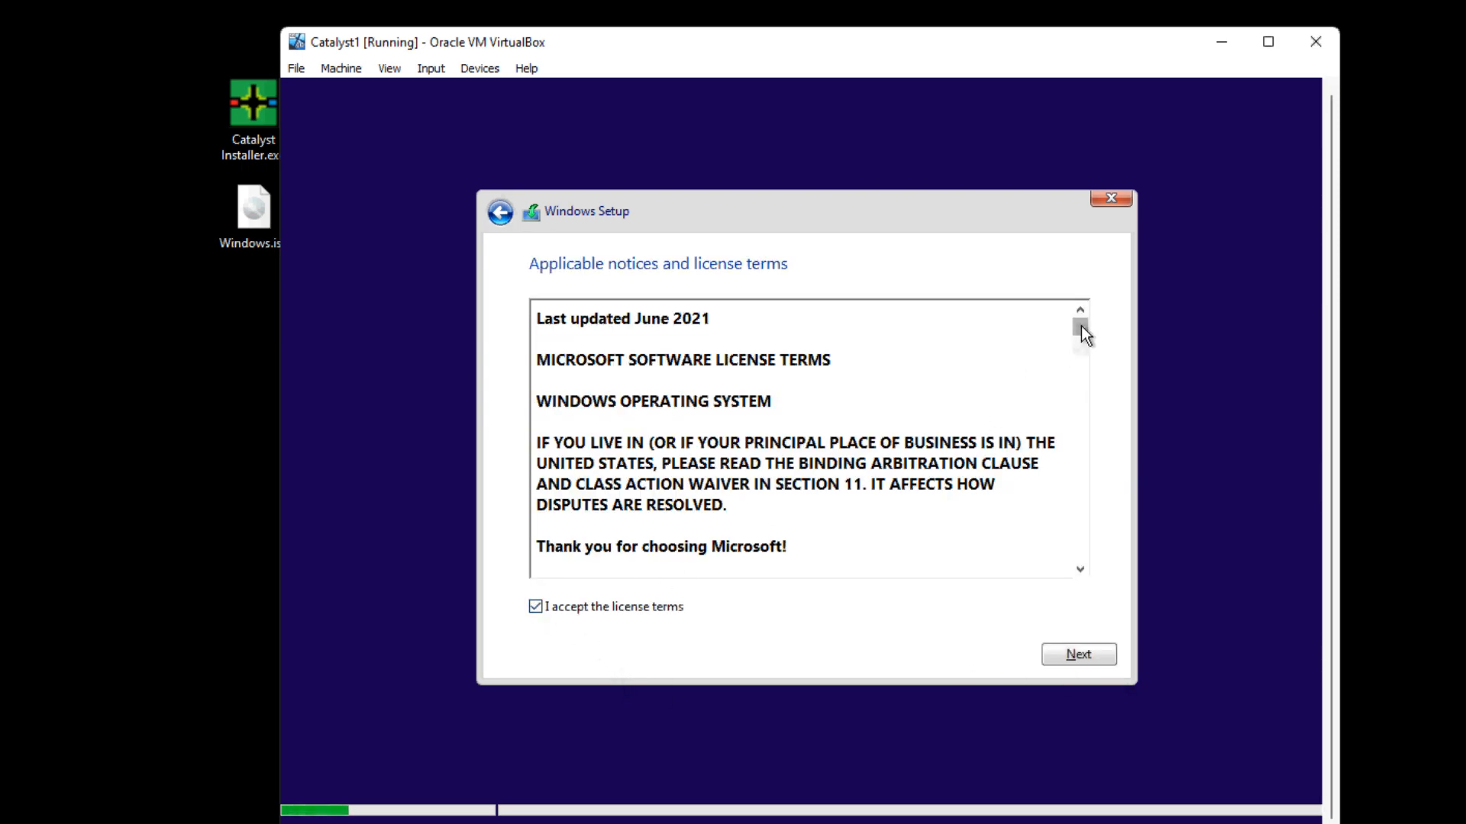
drag(1080, 326, 1091, 563)
click(1061, 655)
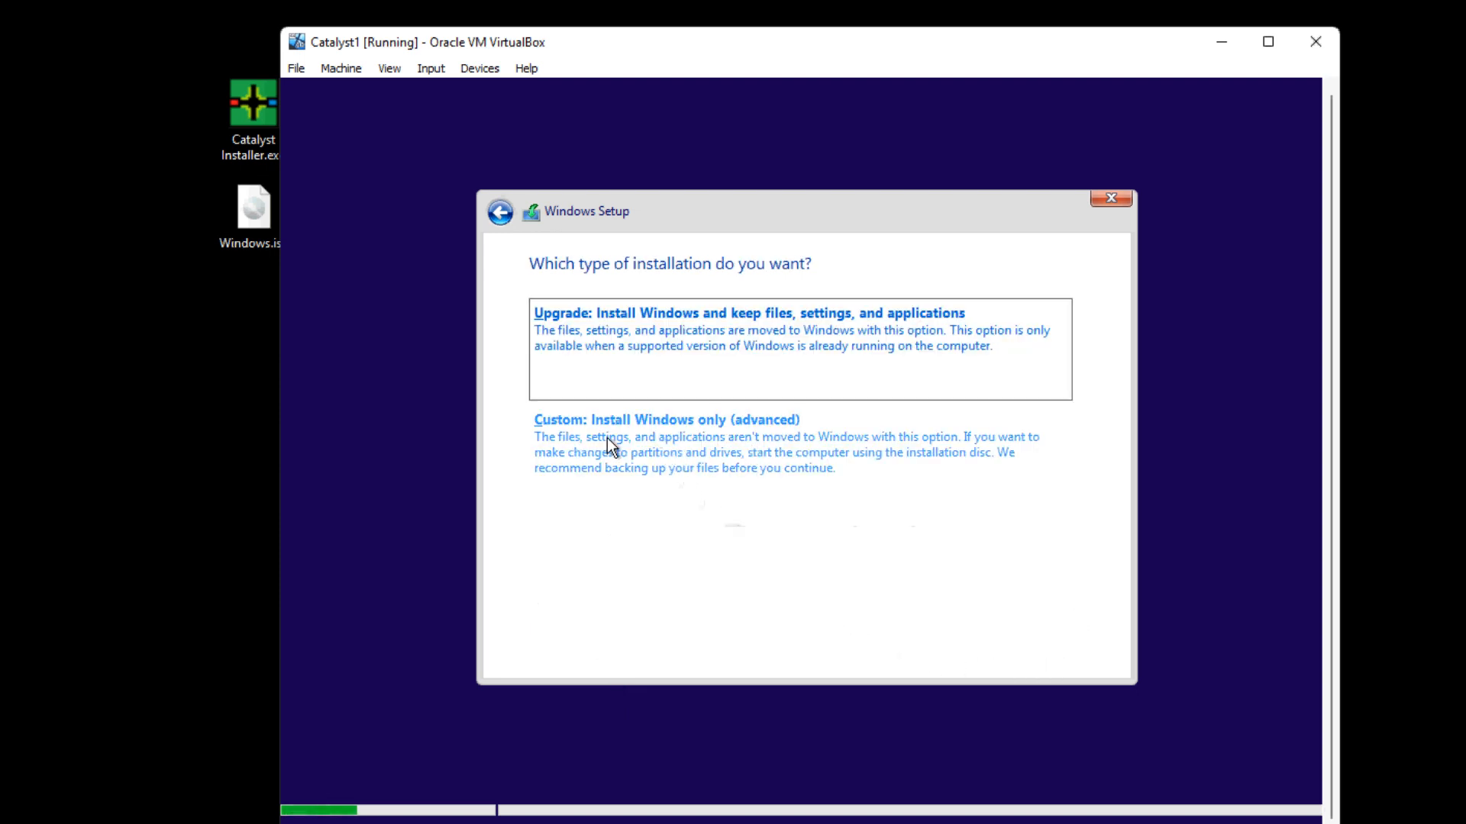
click(841, 467)
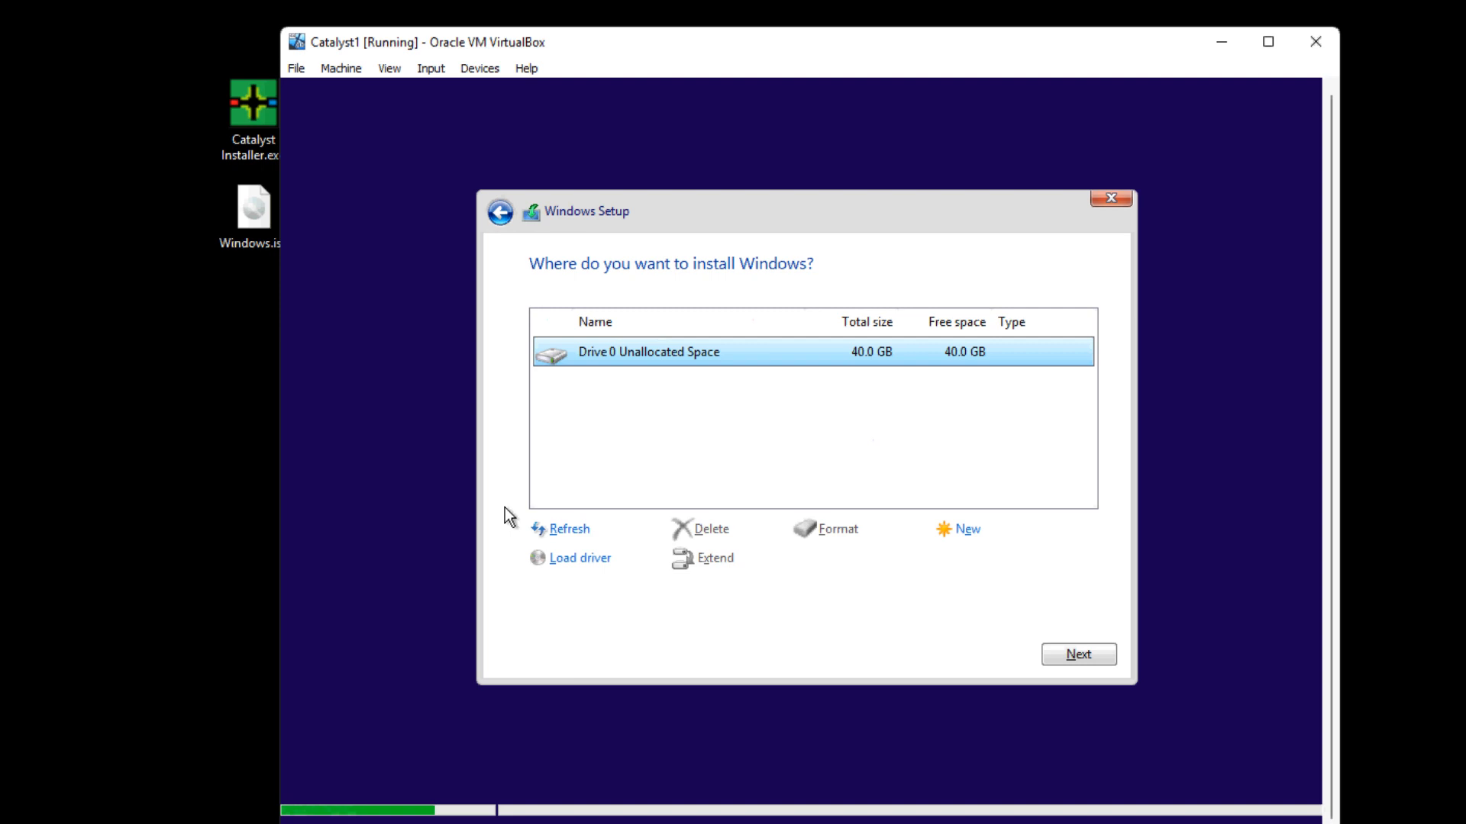
click(1096, 660)
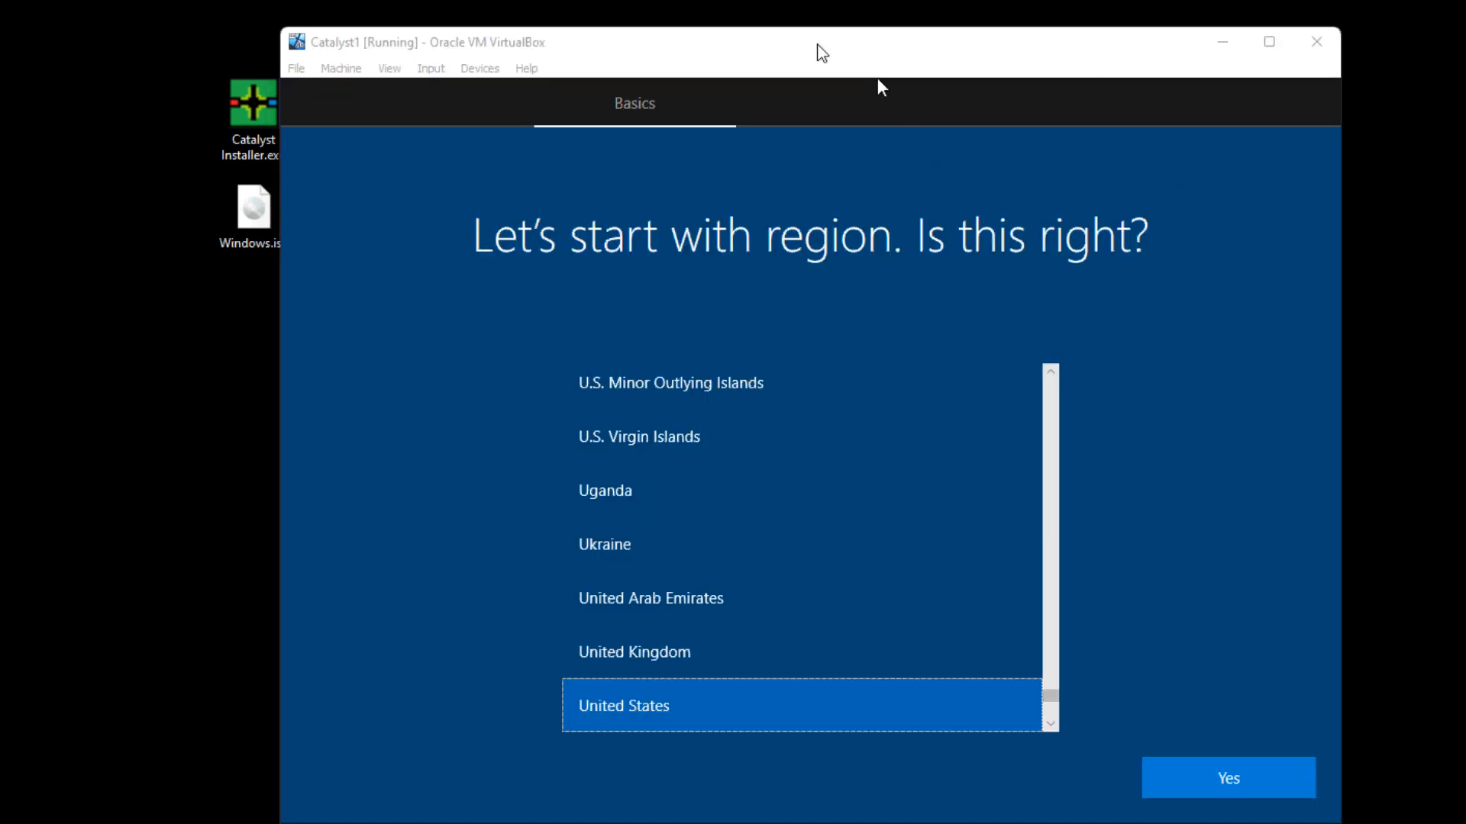
Confirm United States as the region in the Windows first-run setup.
drag(821, 54, 780, 0)
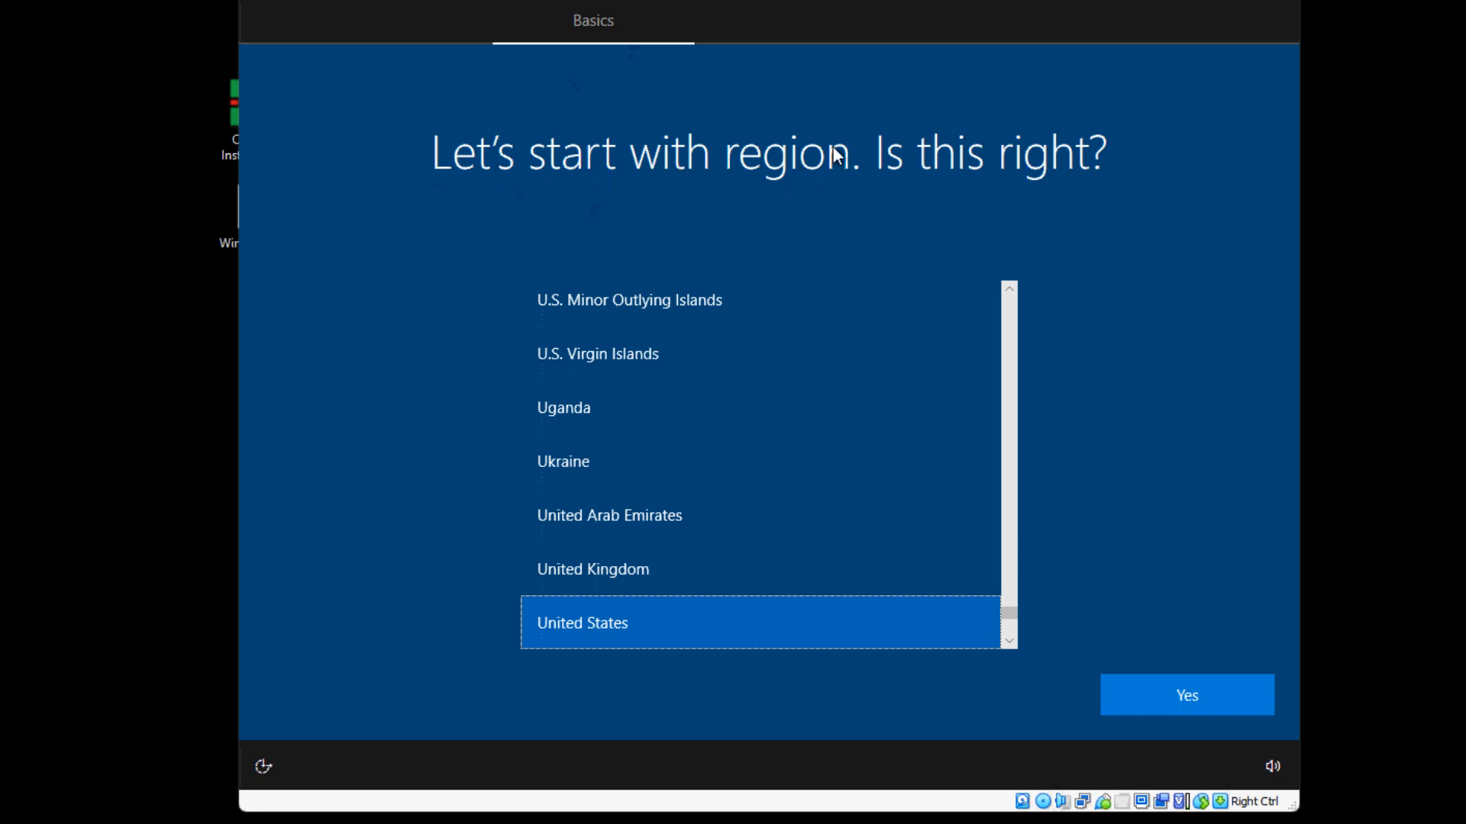
click(1203, 695)
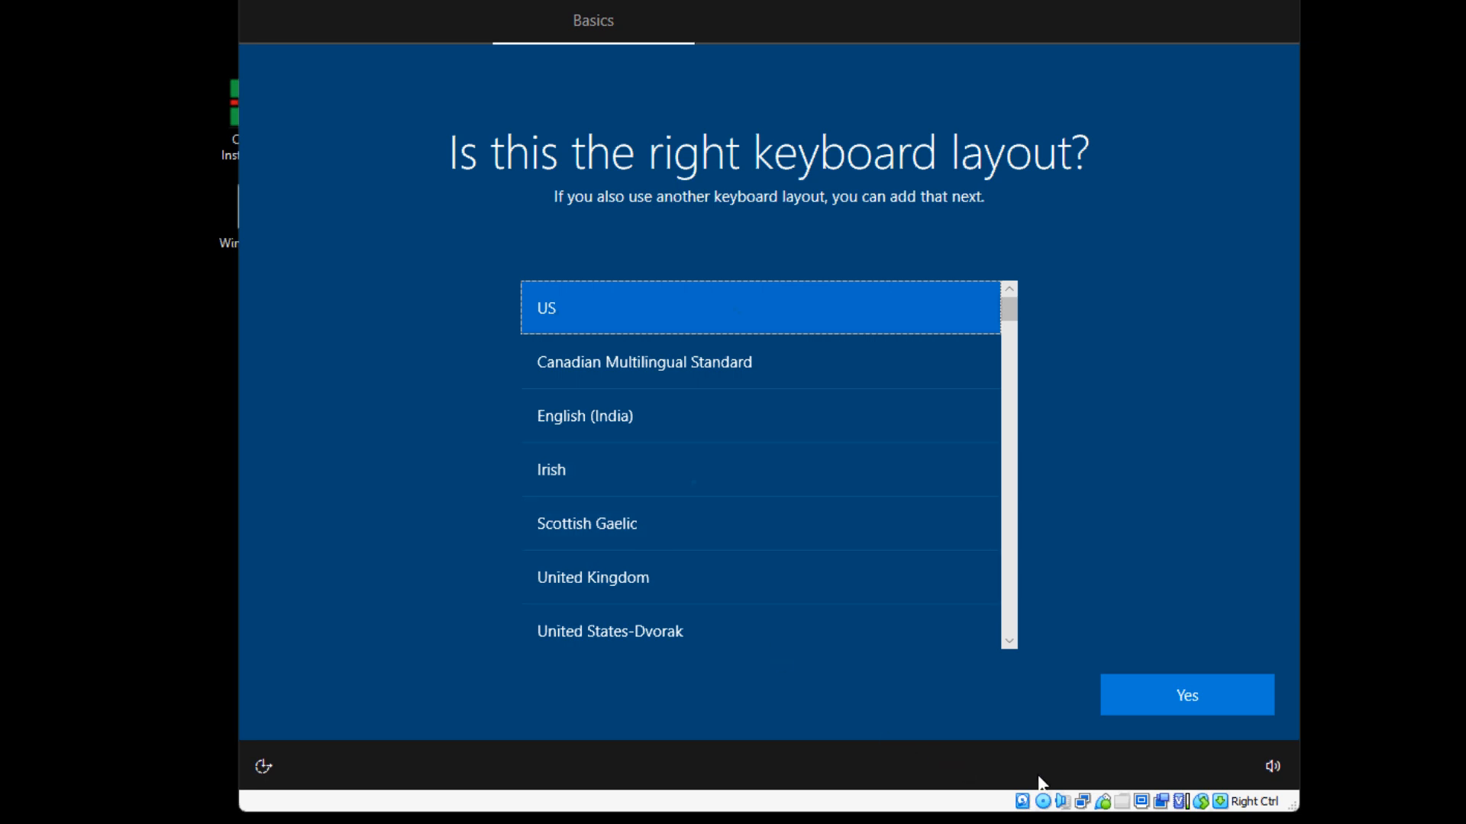
Disconnect the virtual machine's network adapter and accept the US keyboard layout.
right_click(1084, 800)
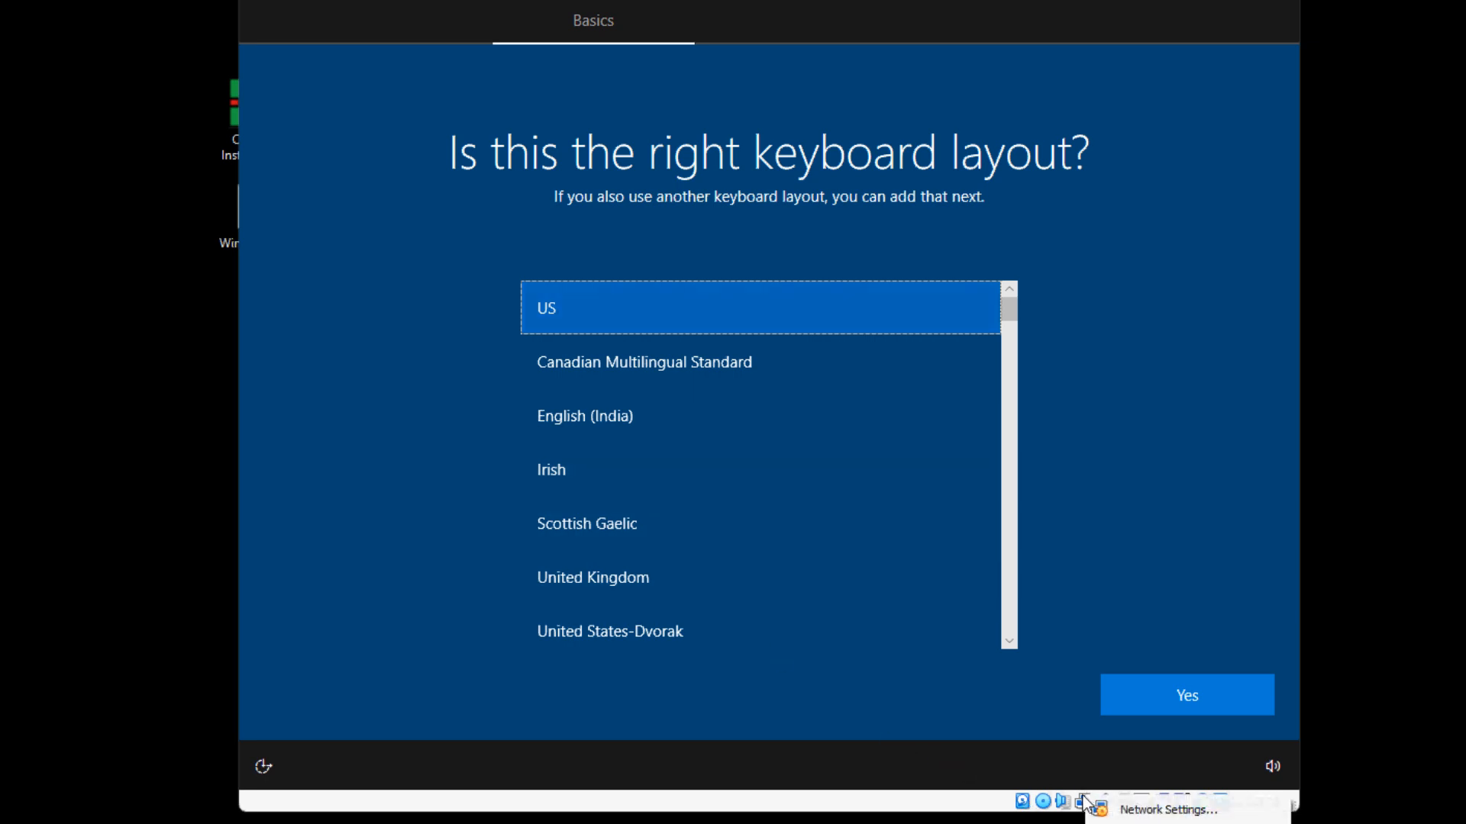
click(1168, 809)
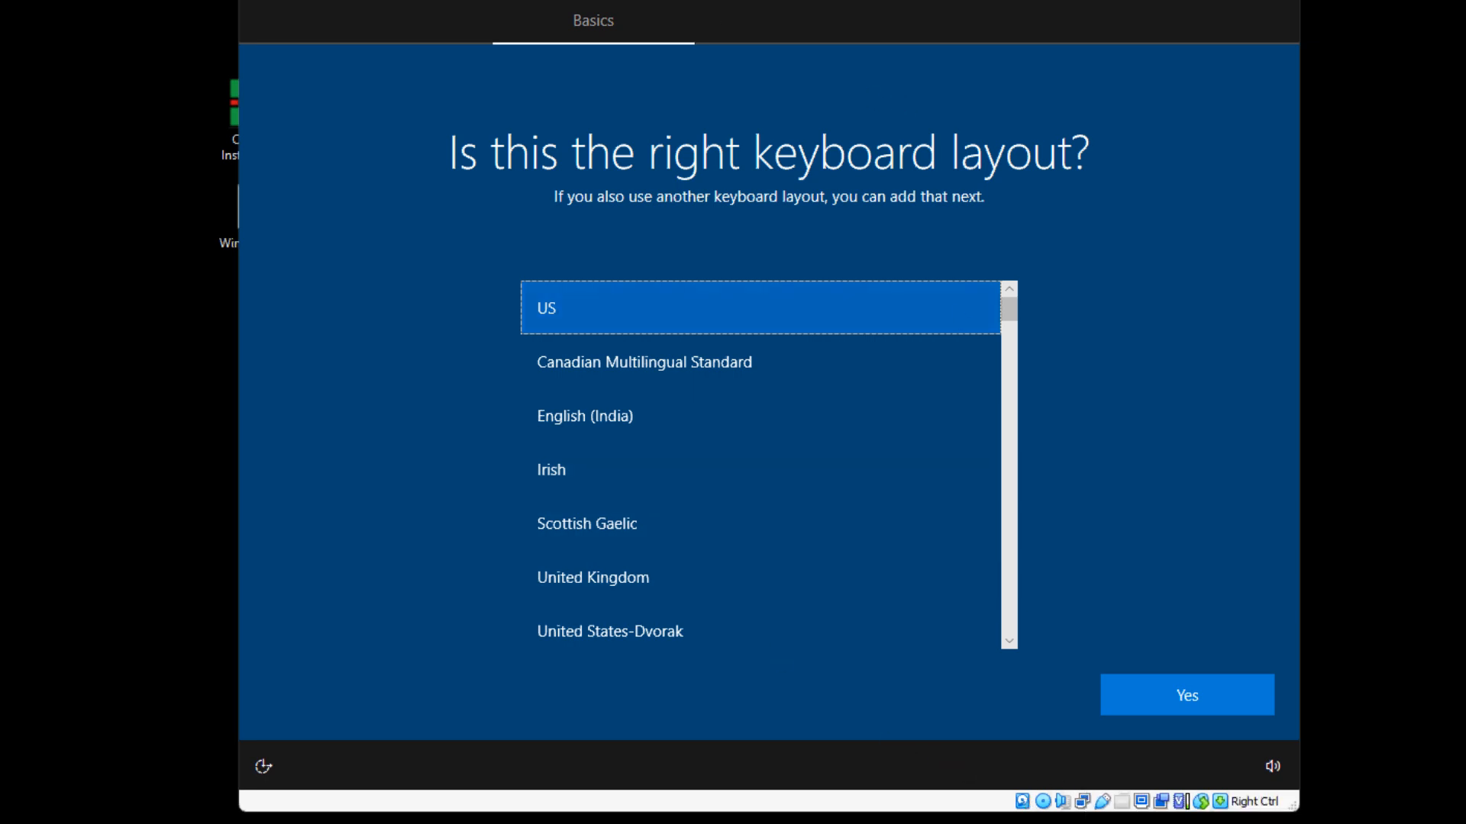
right_click(1093, 760)
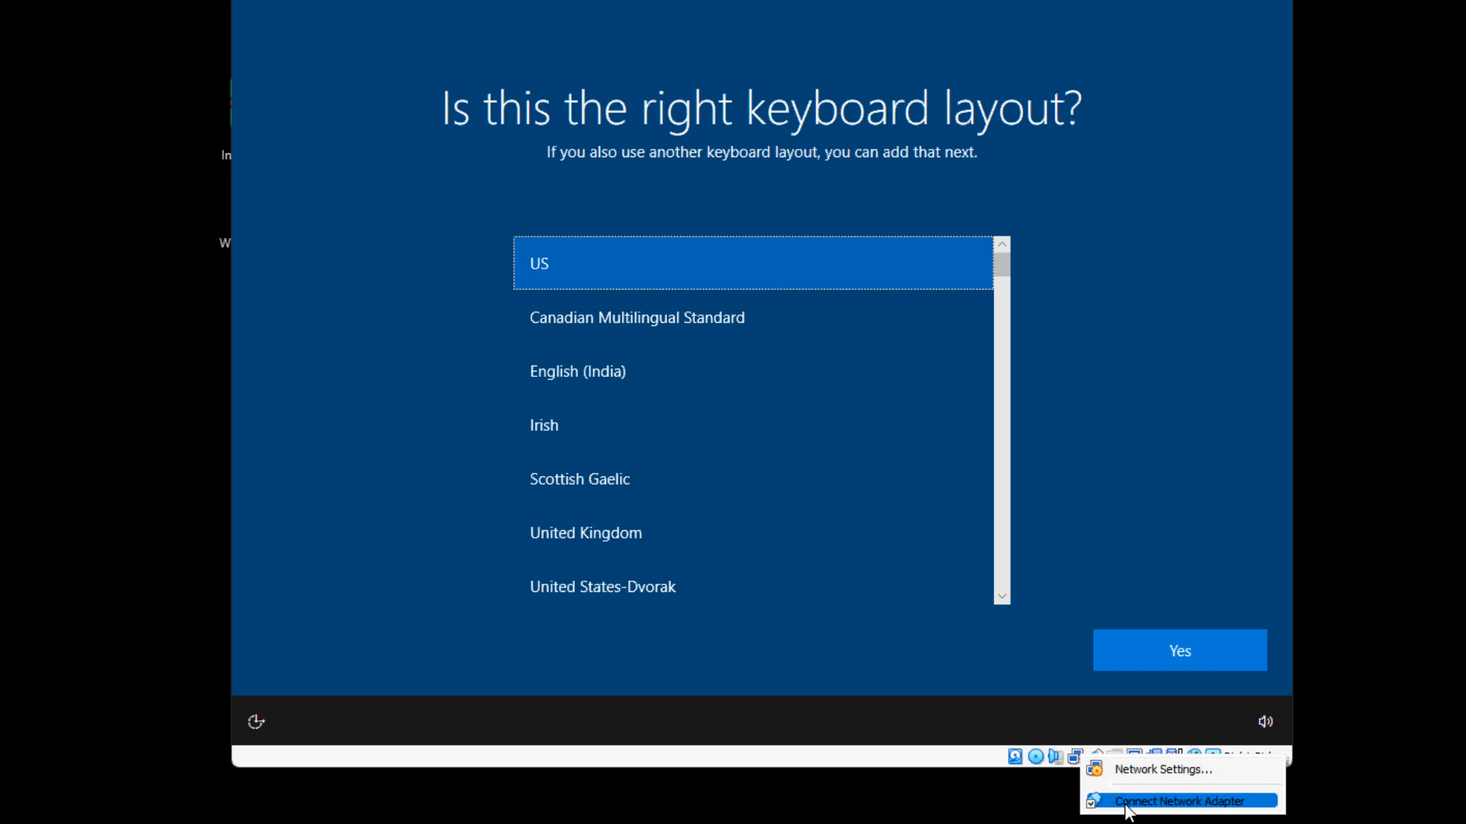
click(1128, 808)
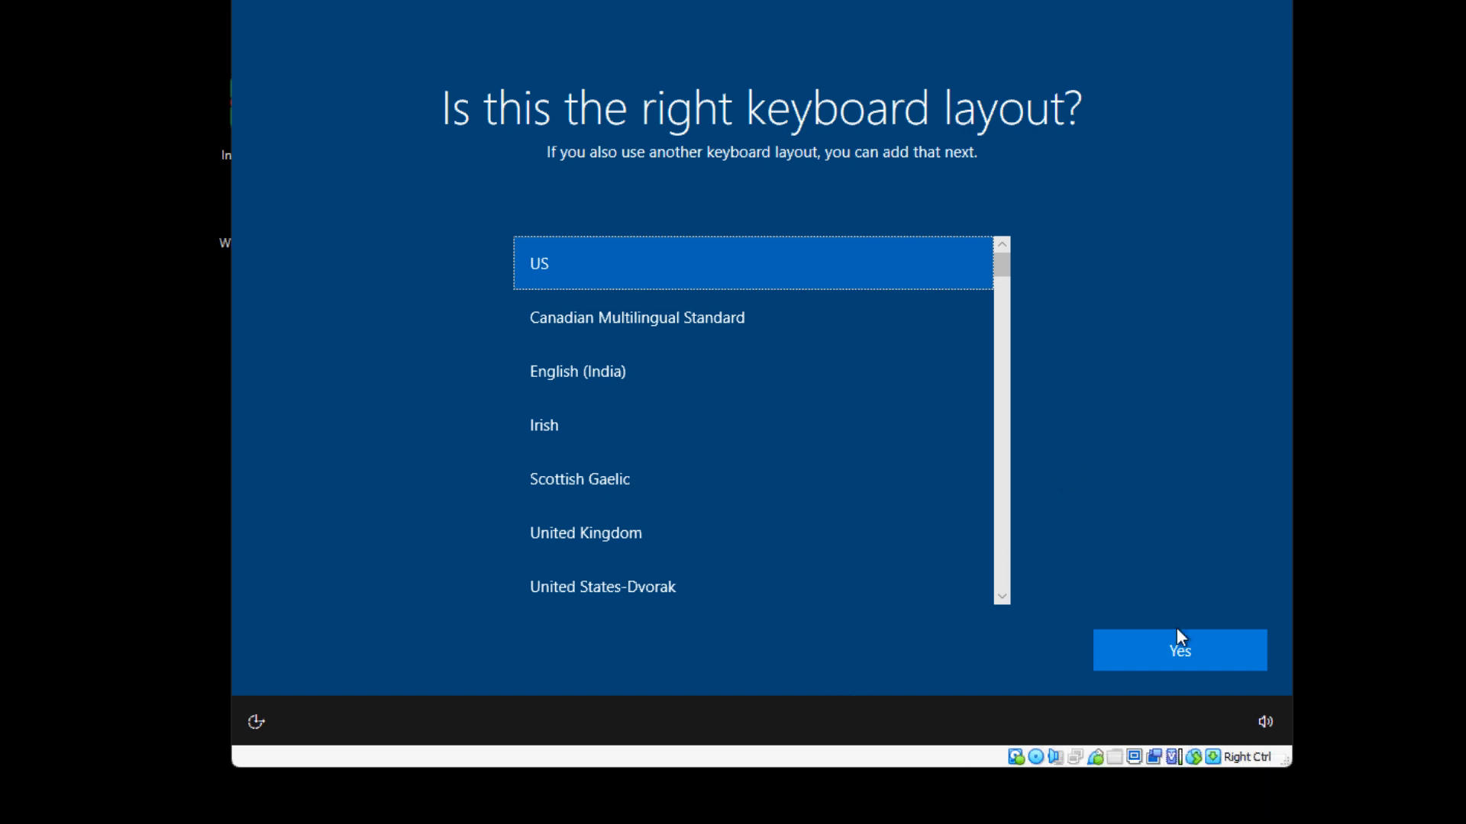
click(1192, 654)
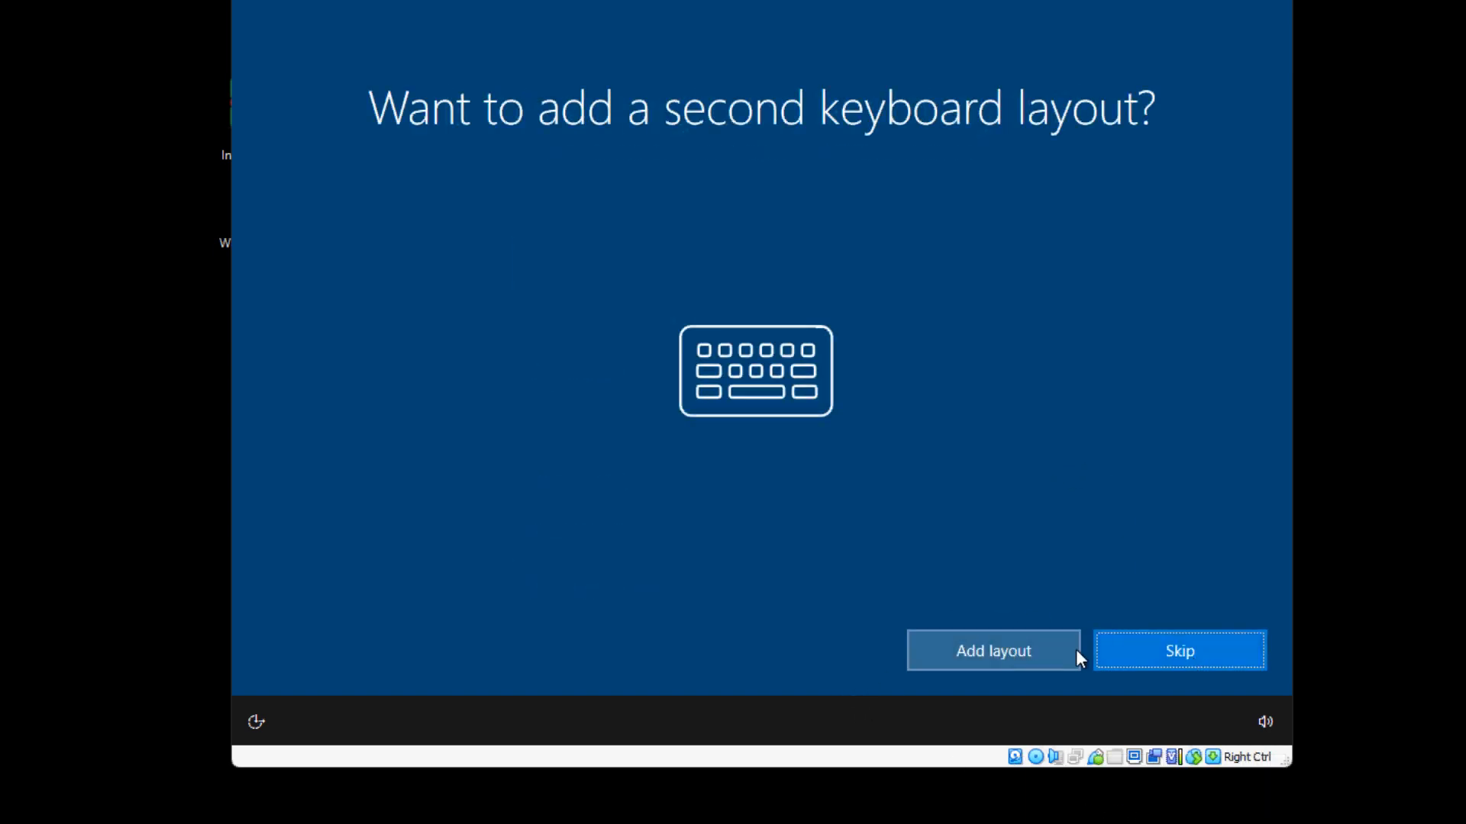
Skip the second keyboard layout and continue with limited setup without an internet connection.
click(1181, 661)
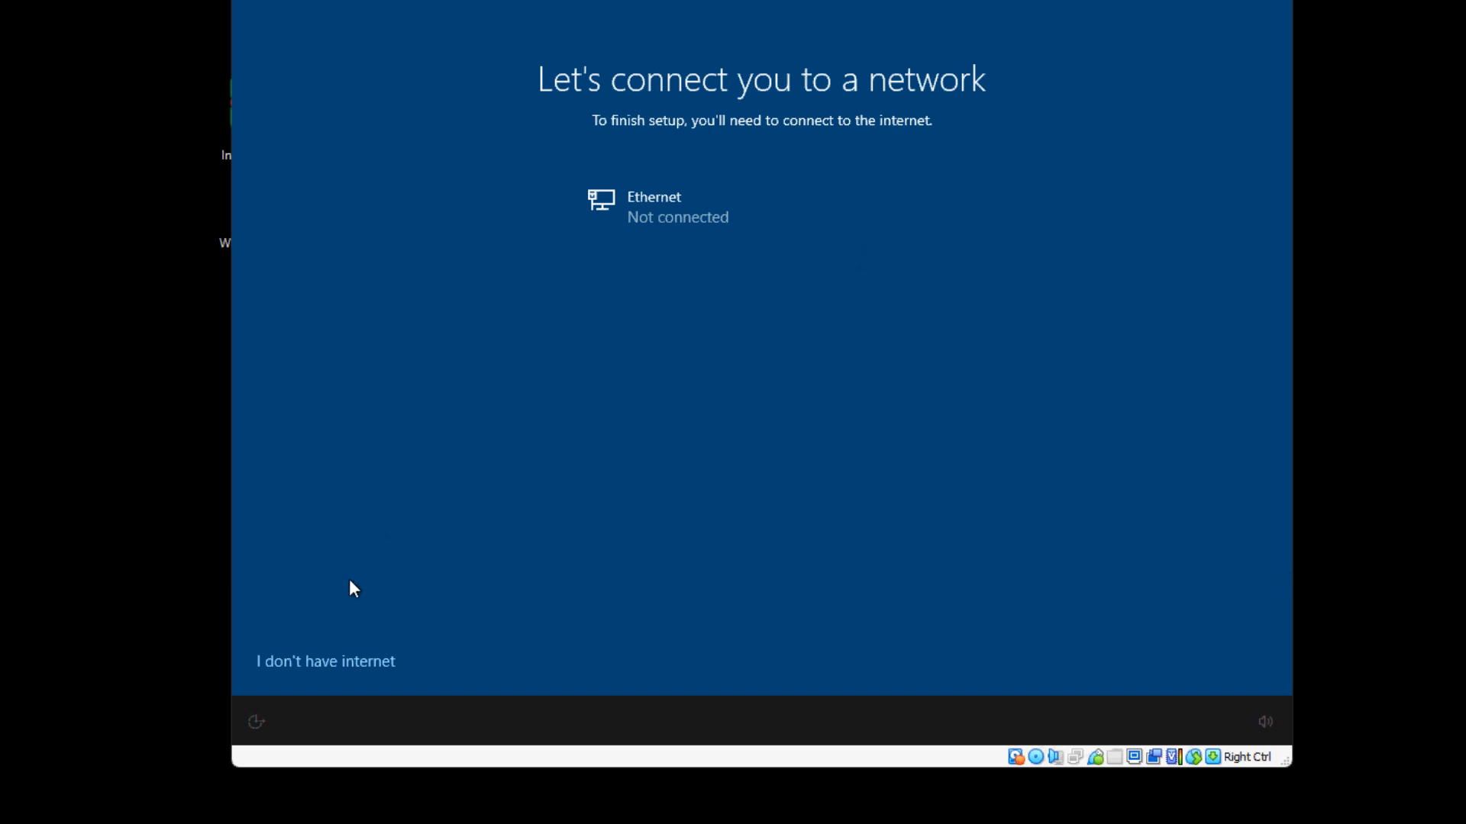
click(327, 662)
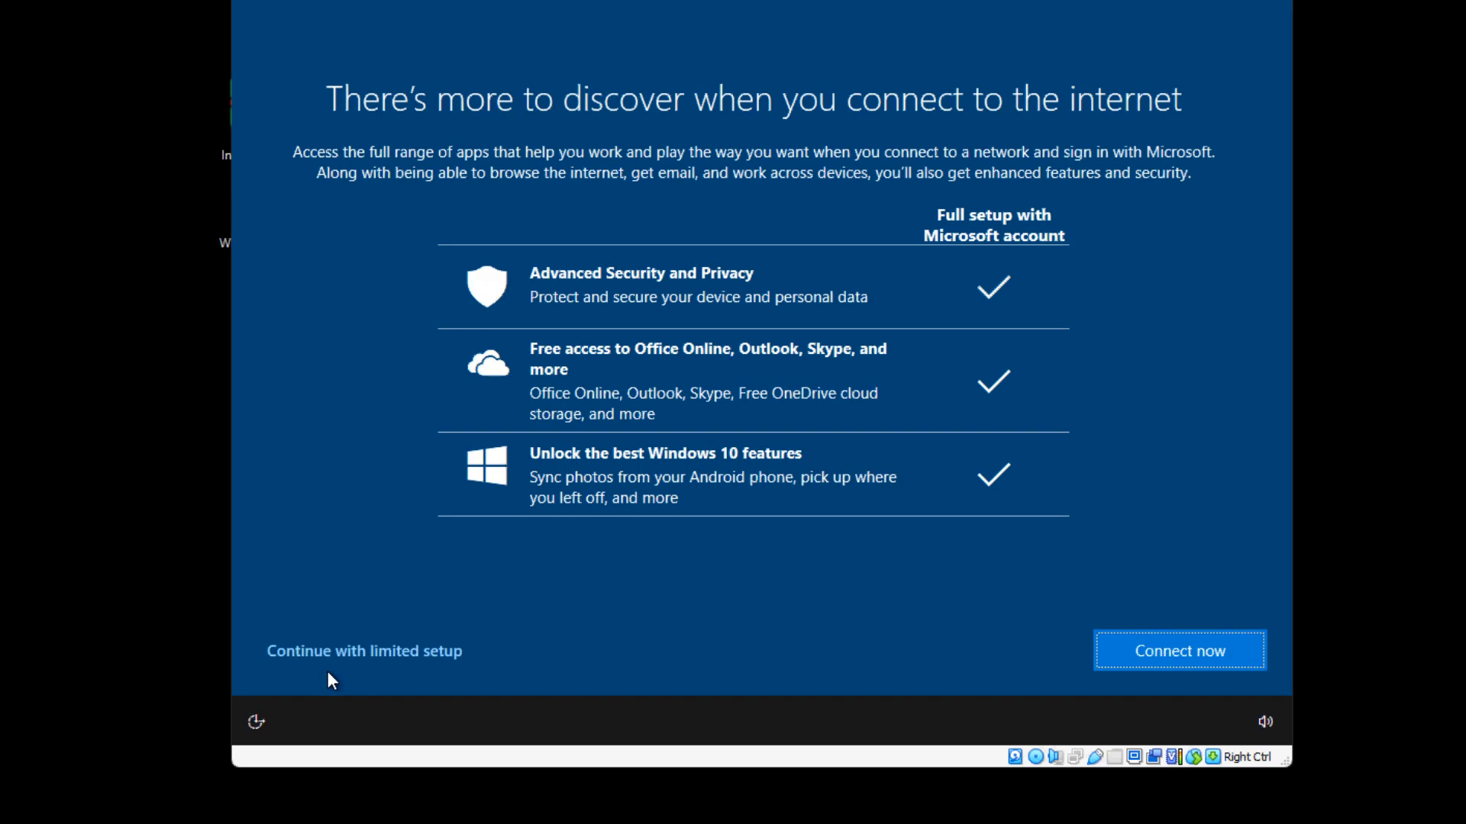
click(405, 652)
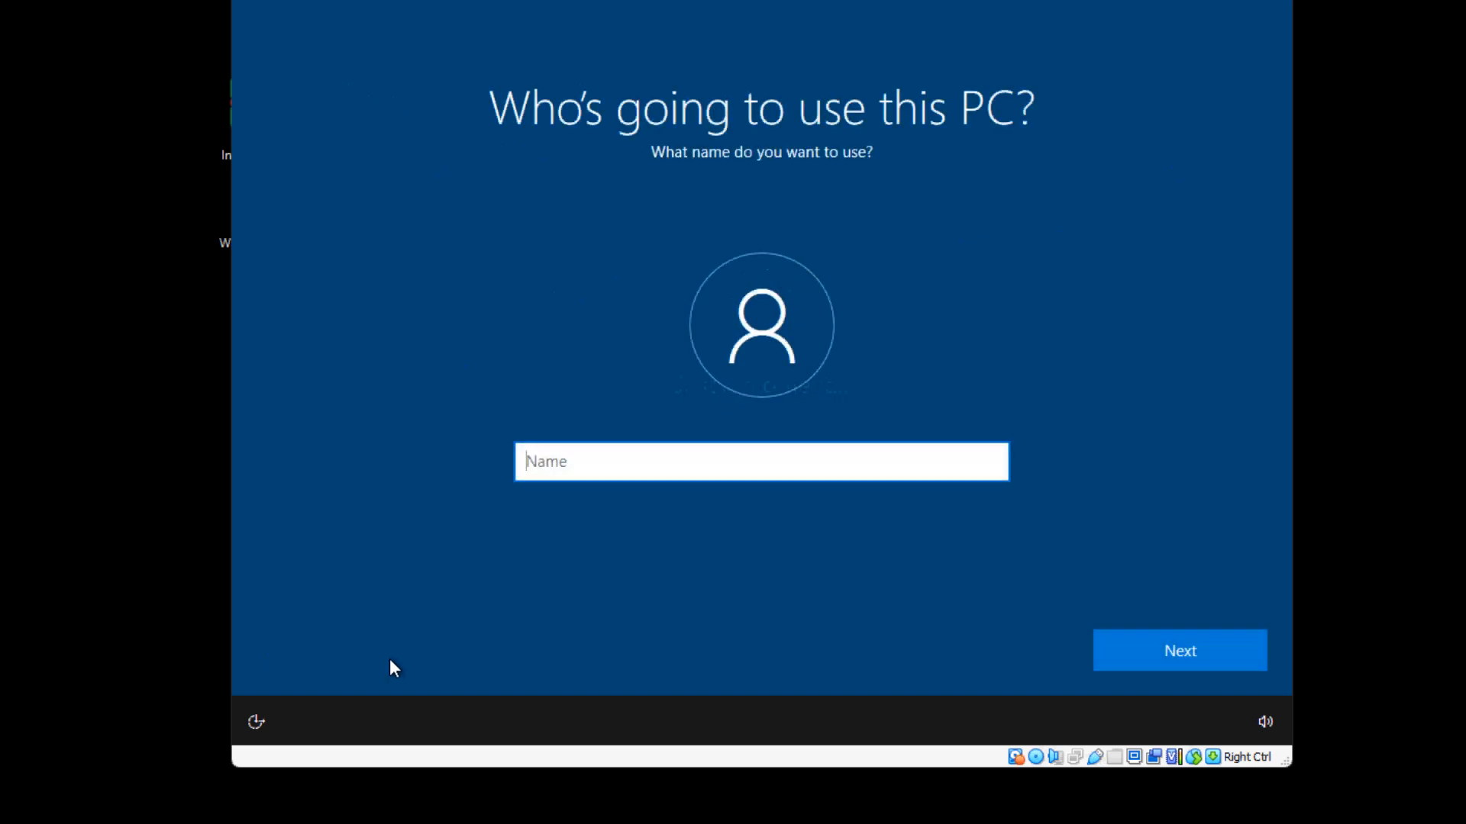
Name the local Windows account Catalyst and leave its password blank.
click(737, 463)
text(Catalyst)
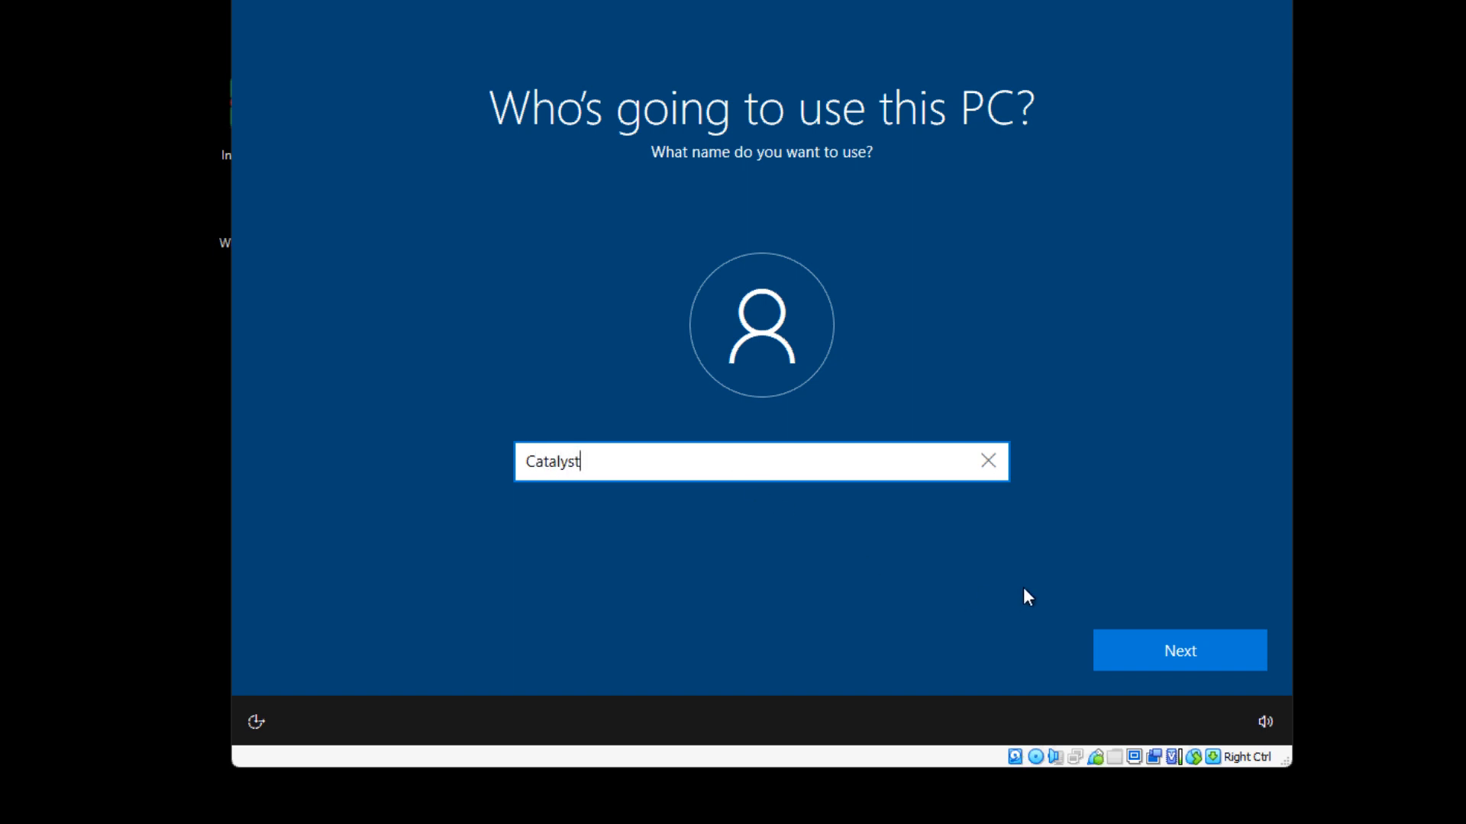
click(1134, 648)
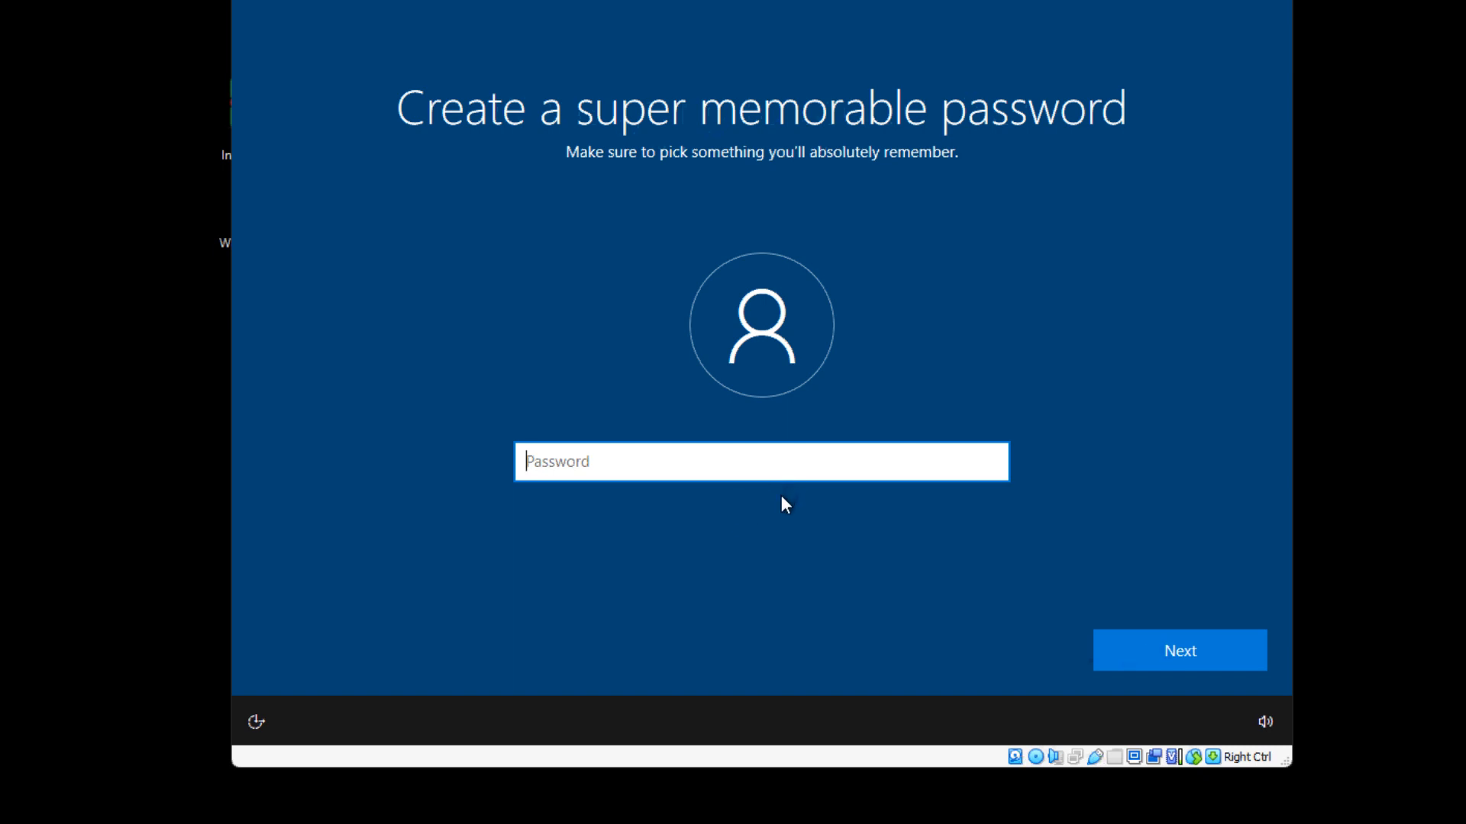
click(770, 567)
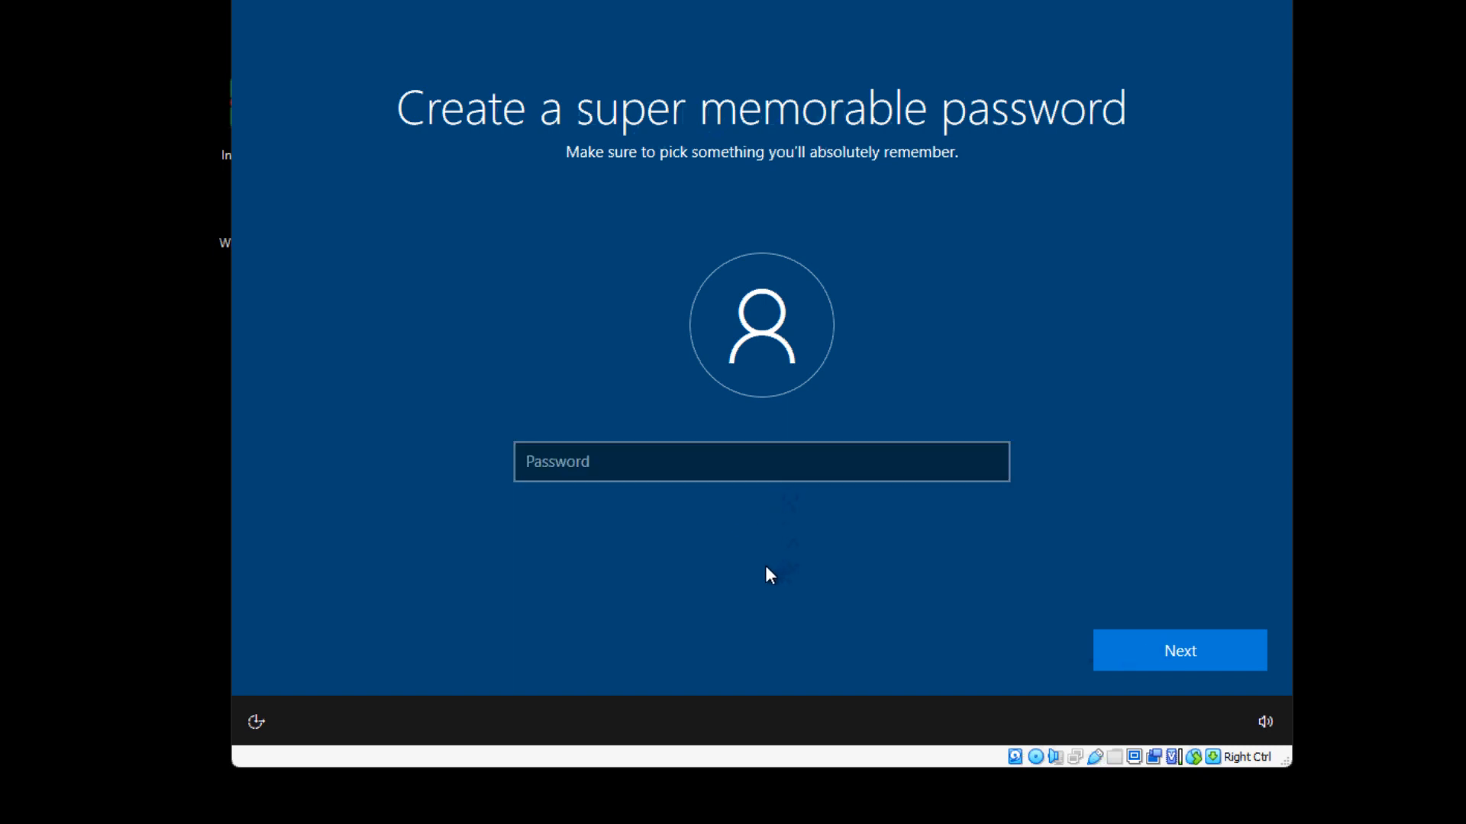
click(1189, 652)
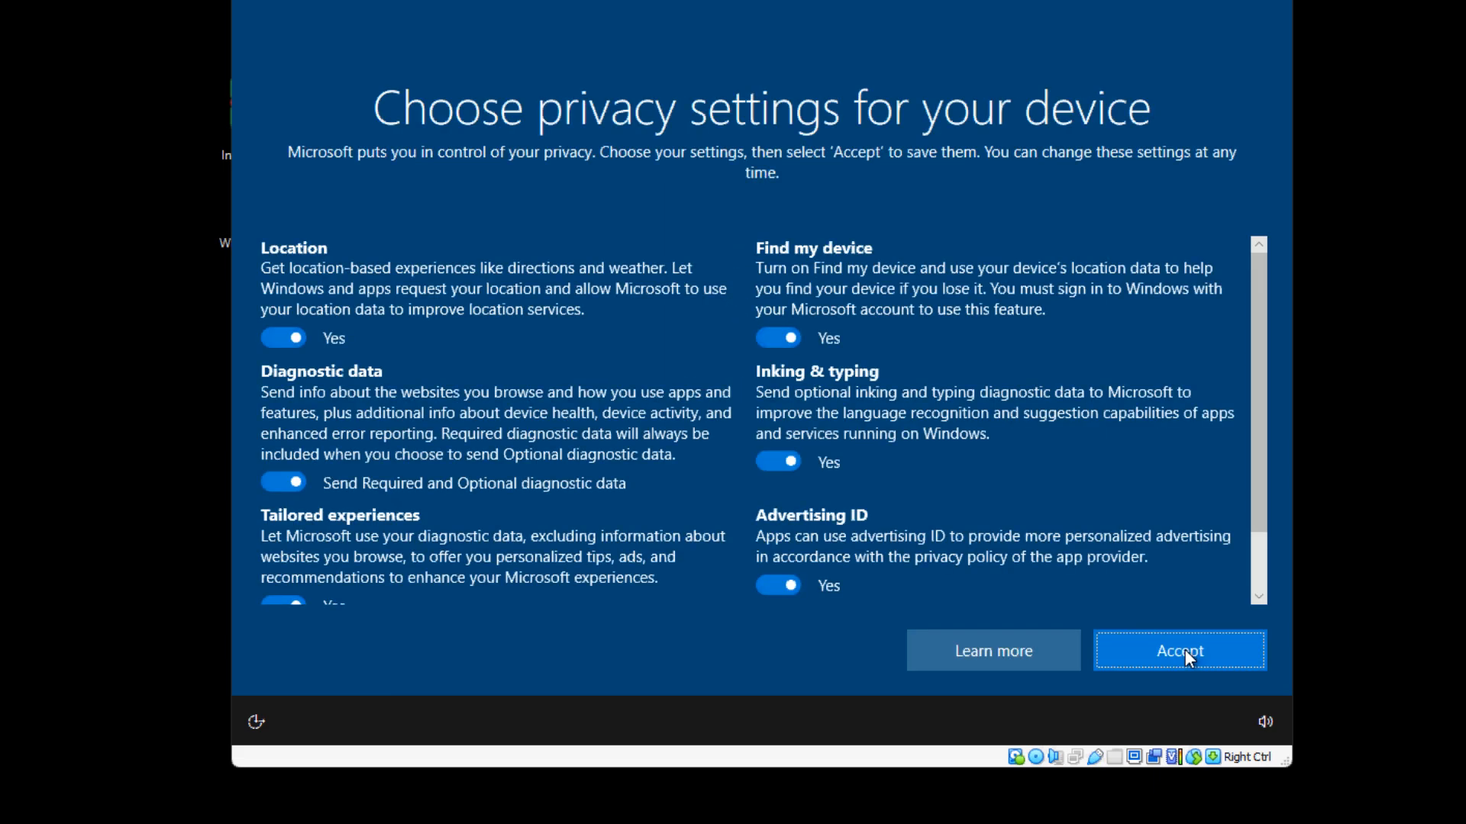
Turn off all six device privacy settings, accept them, and decline Cortana for now.
click(782, 336)
click(777, 461)
click(780, 584)
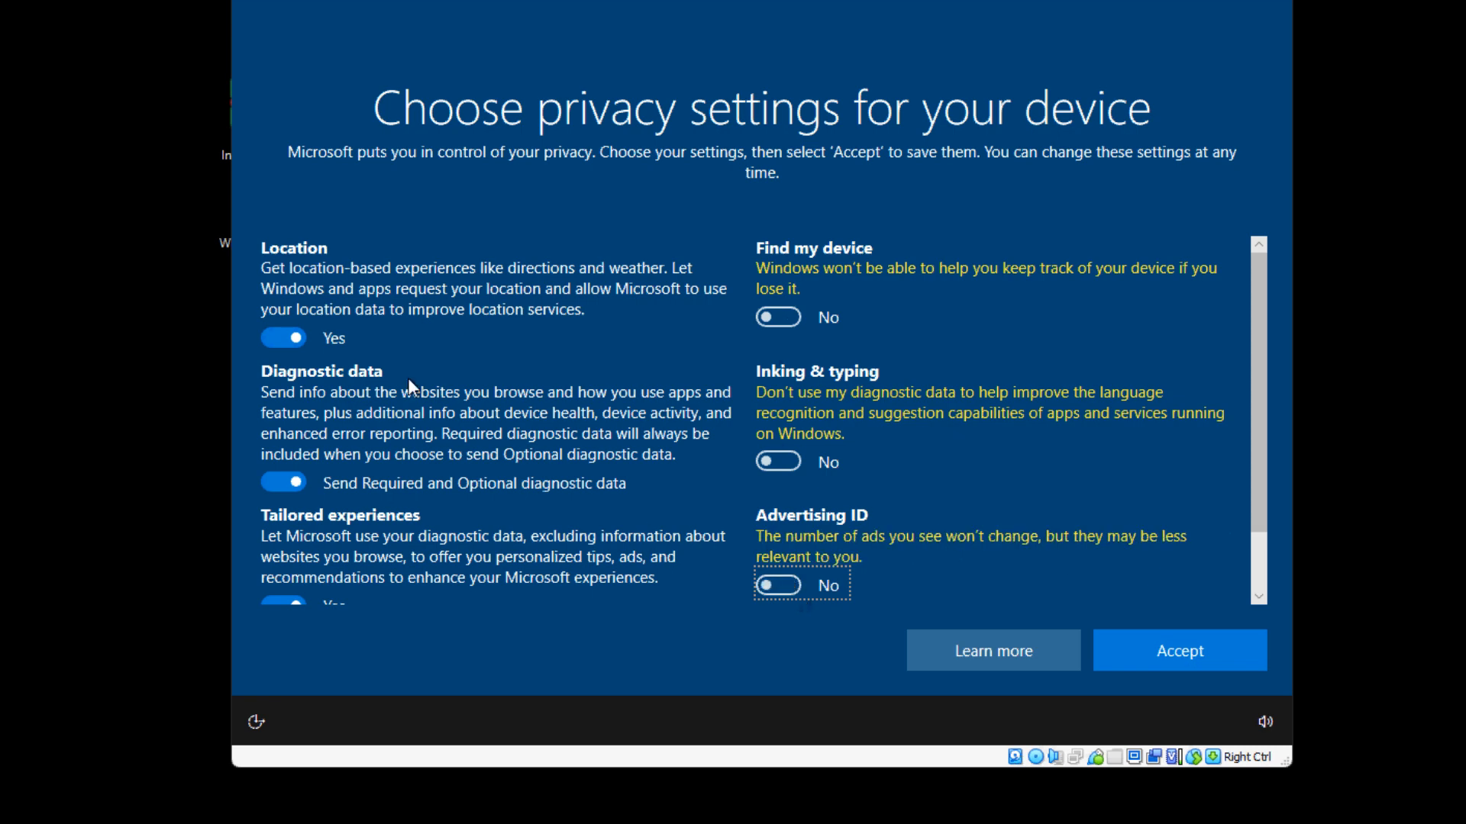
click(300, 341)
click(281, 484)
click(294, 588)
scroll(684, 521, down, 1)
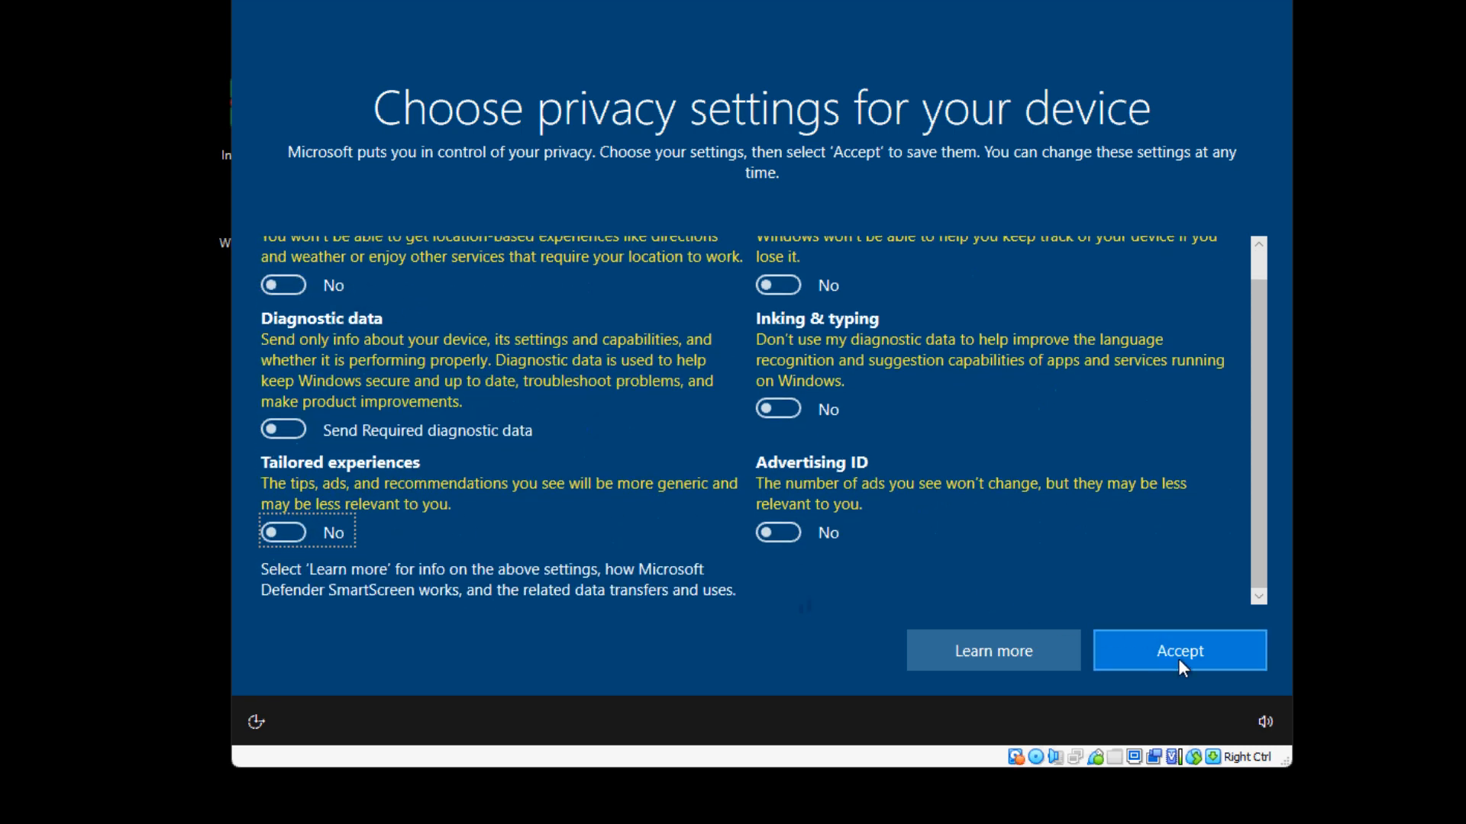
click(1200, 665)
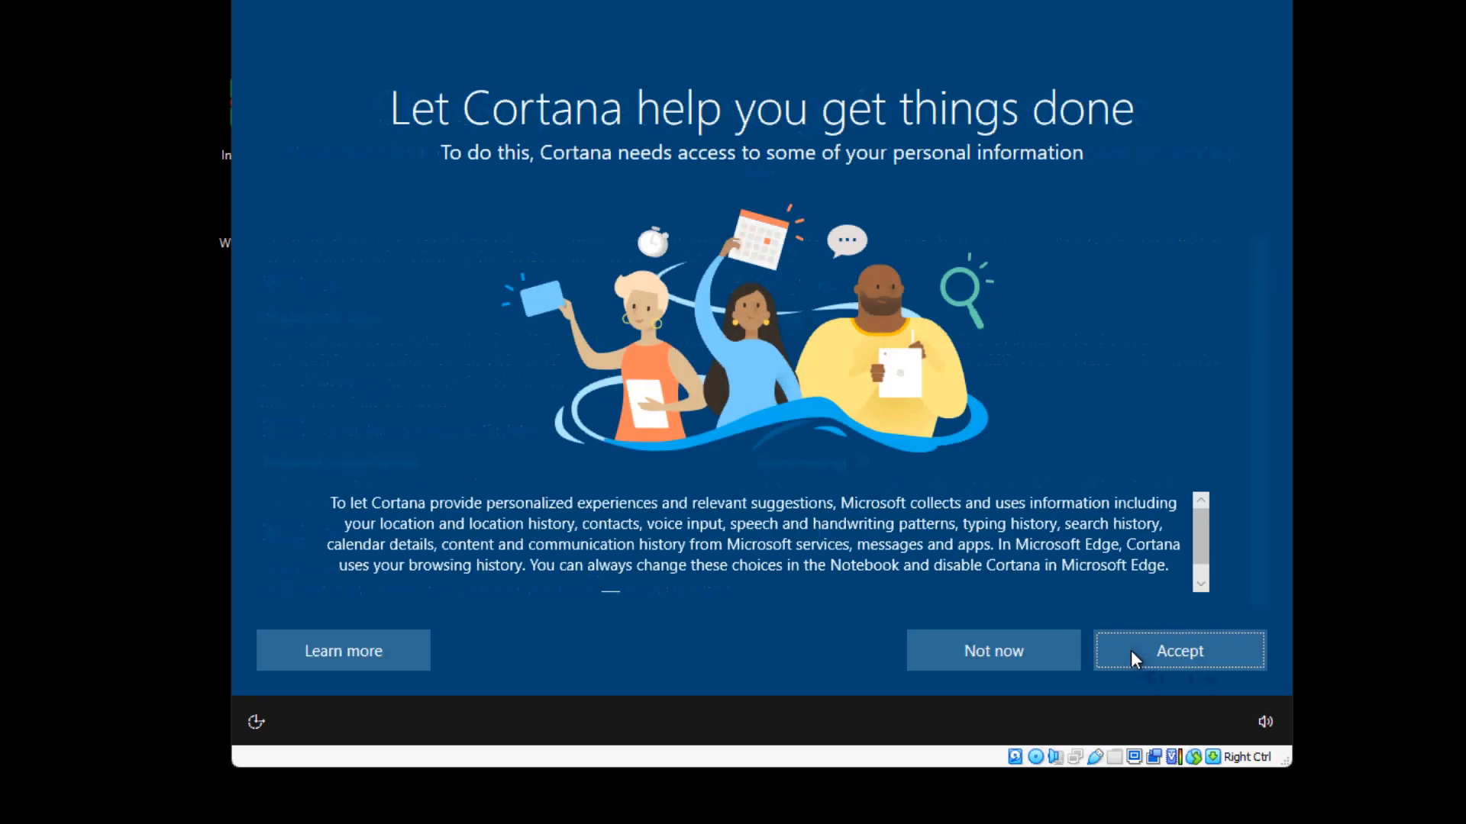
click(959, 661)
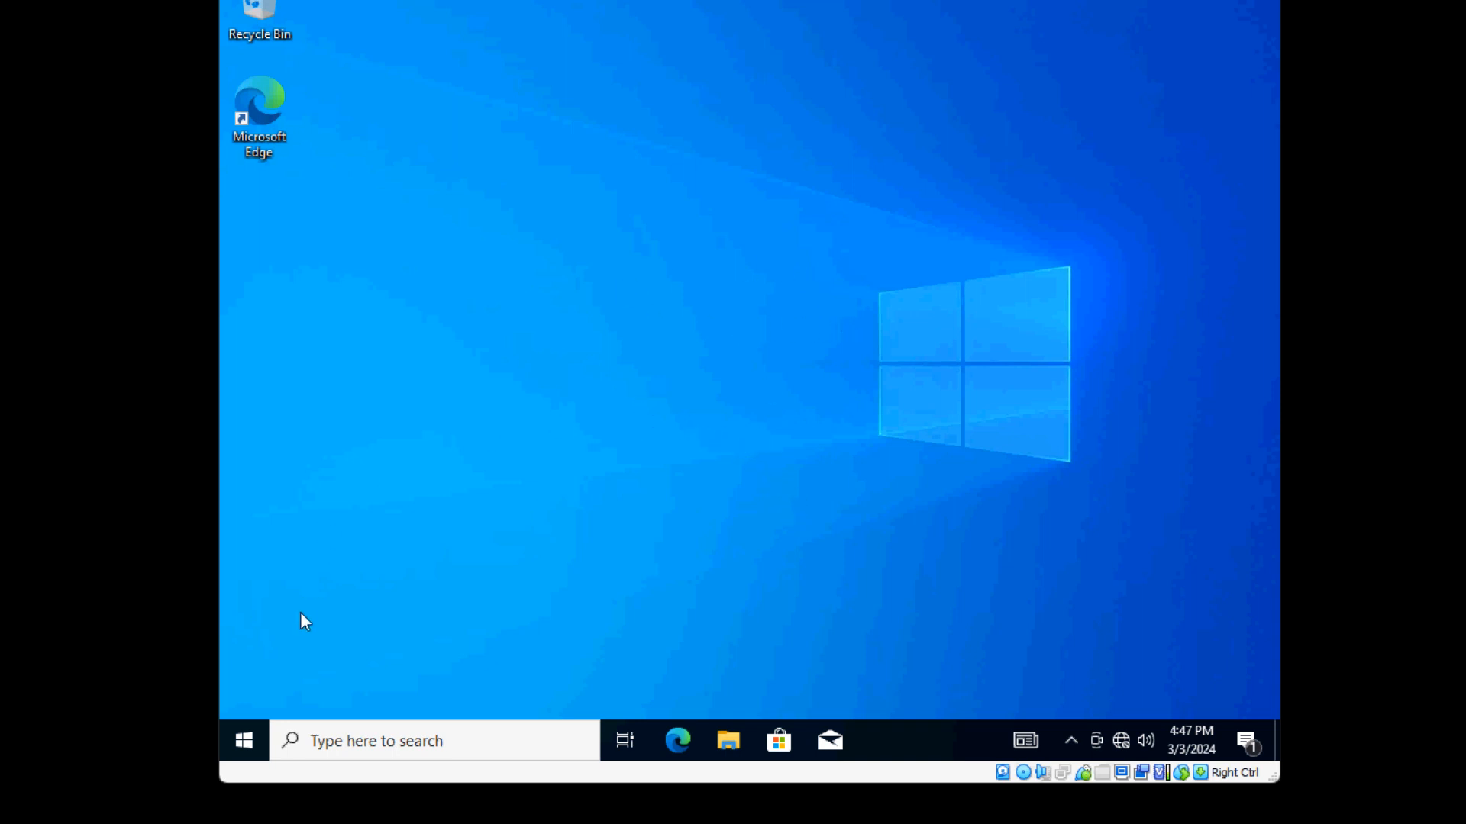
Unpin the app tiles in the Explore group from the Start menu.
click(244, 740)
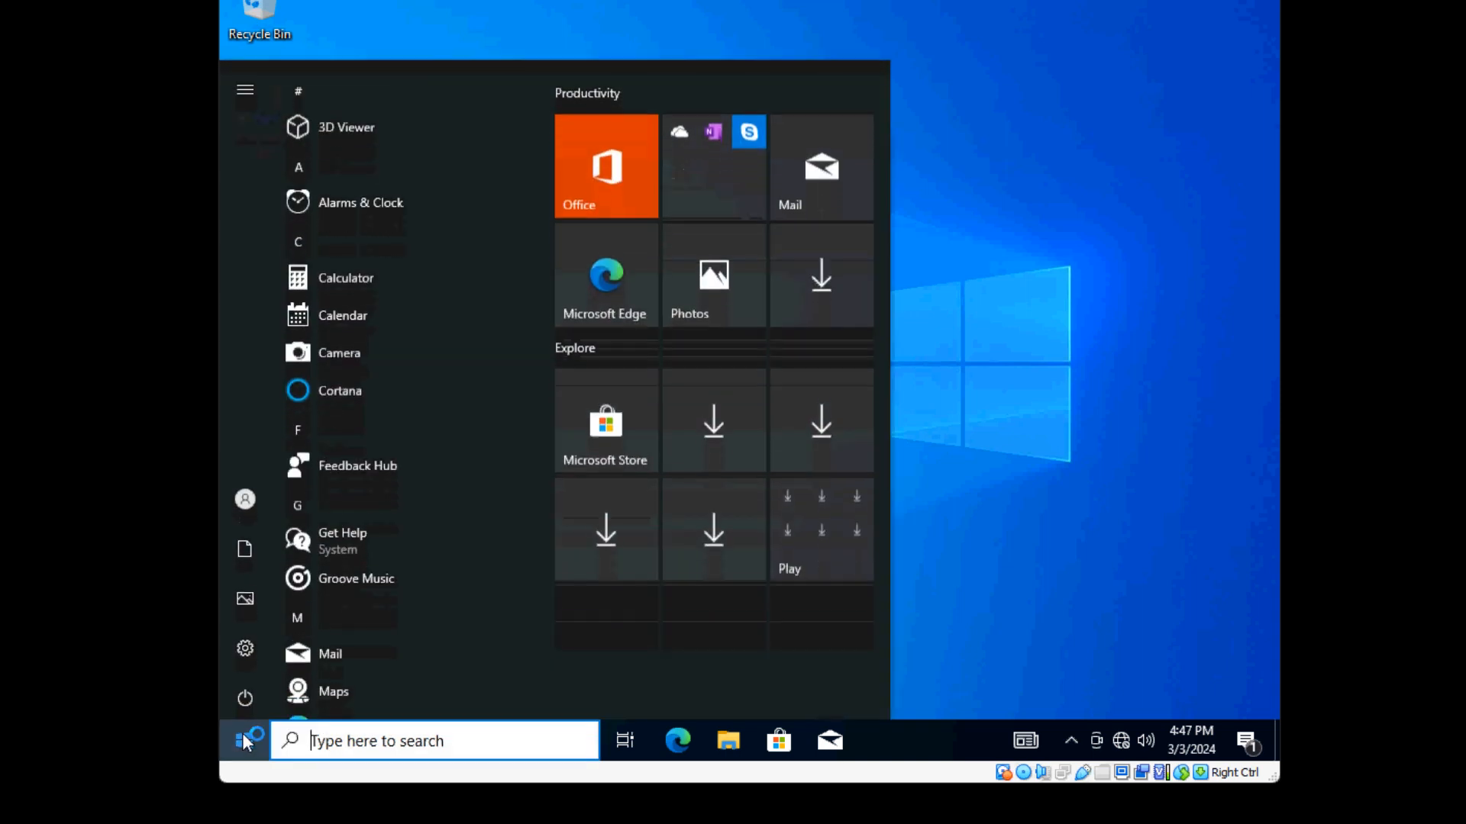
right_click(753, 492)
click(803, 534)
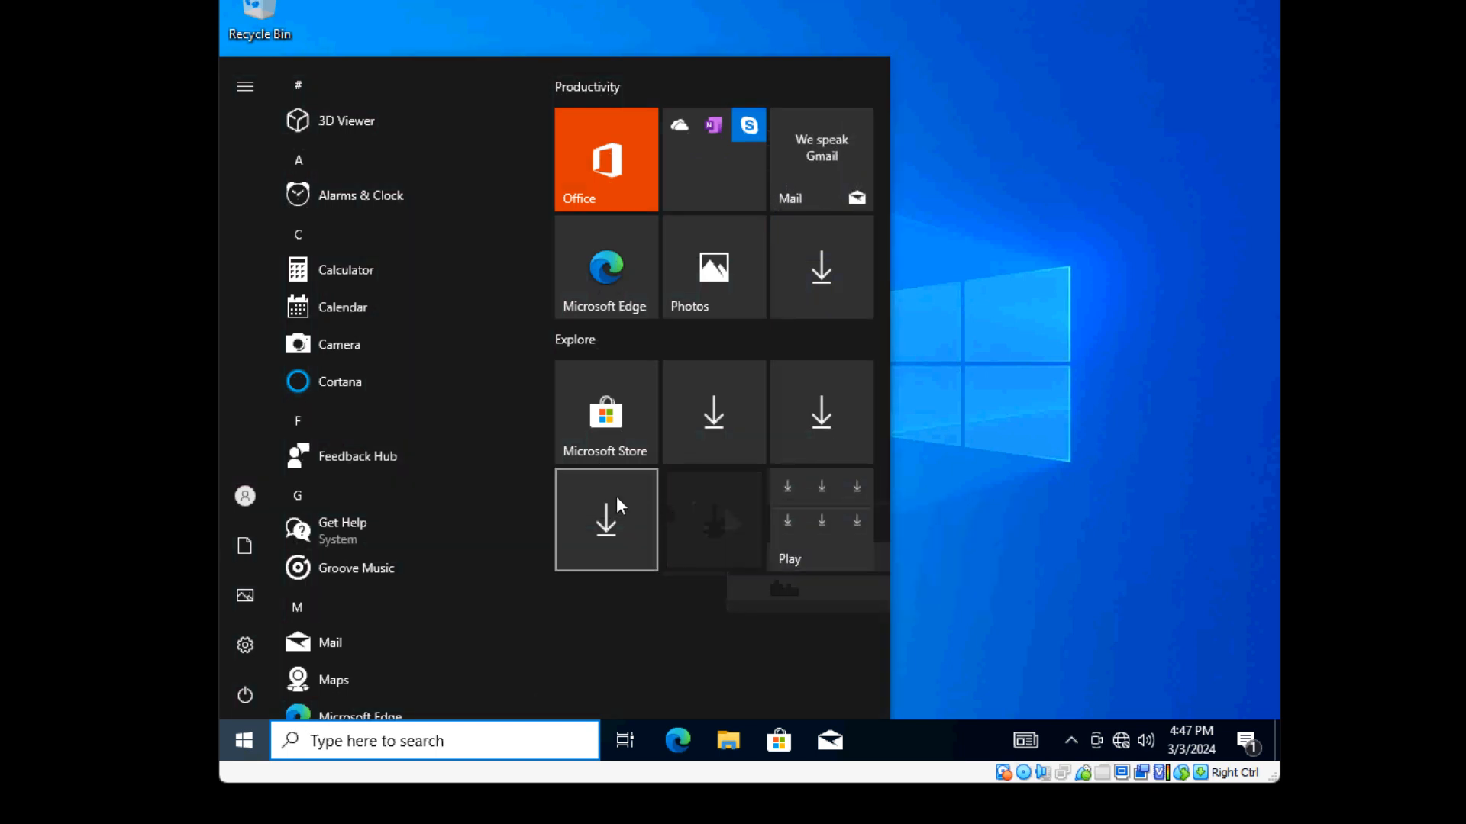
right_click(618, 504)
click(684, 510)
right_click(741, 408)
click(781, 420)
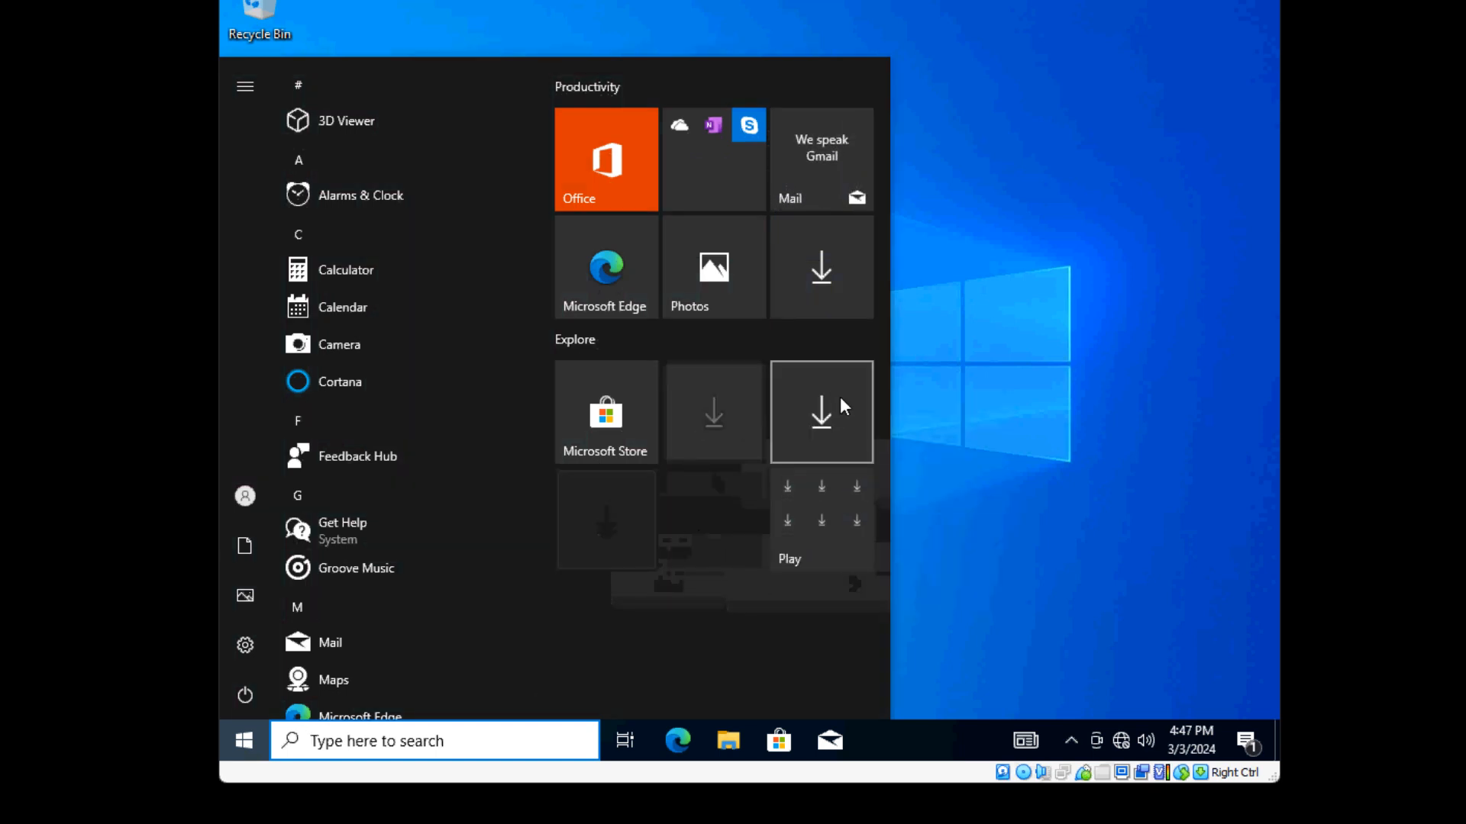
right_click(837, 399)
click(901, 412)
right_click(633, 402)
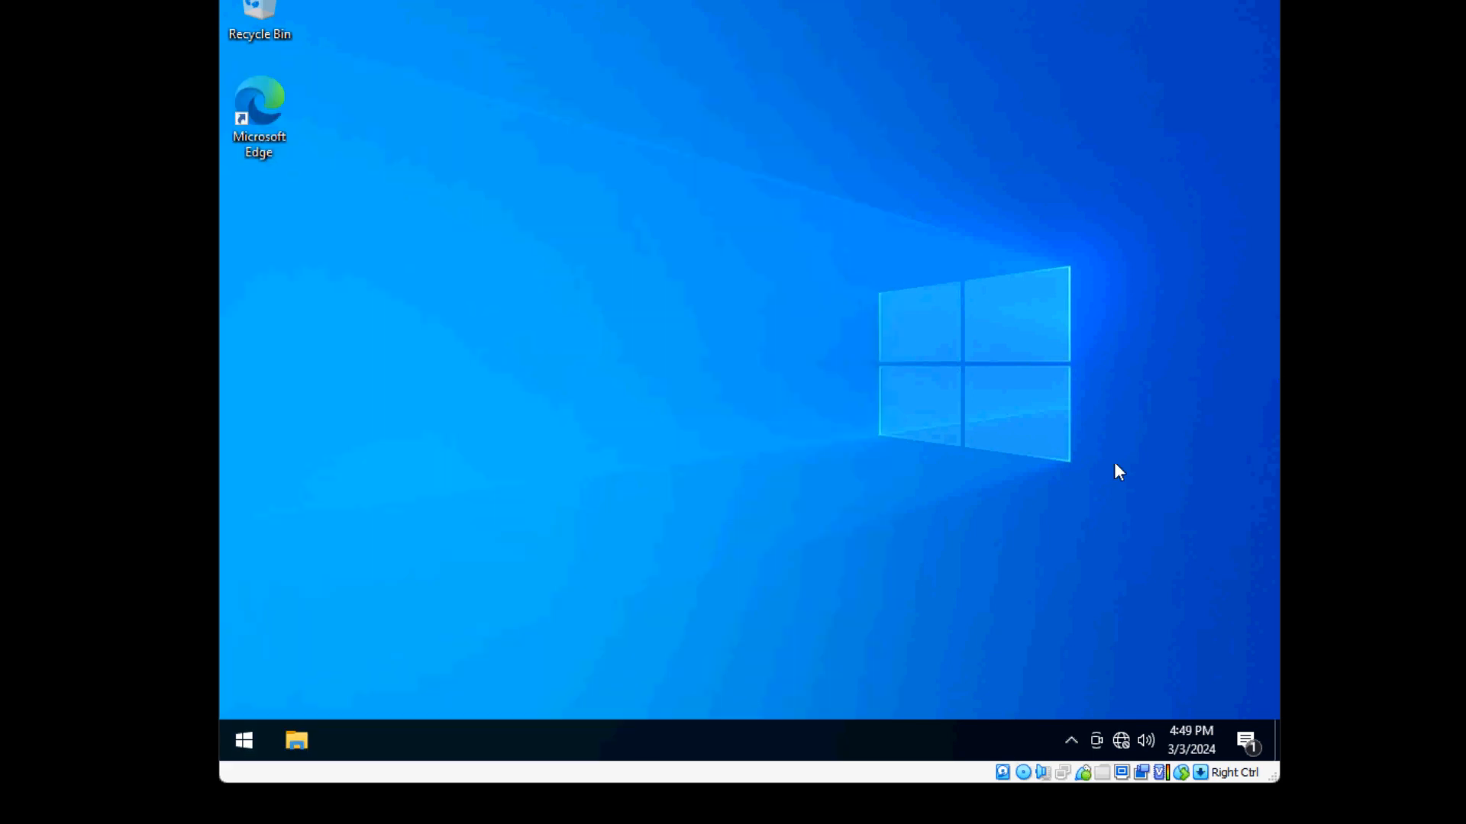
Open the Local Group Policy Editor by running gpedit.msc.
key(super+r)
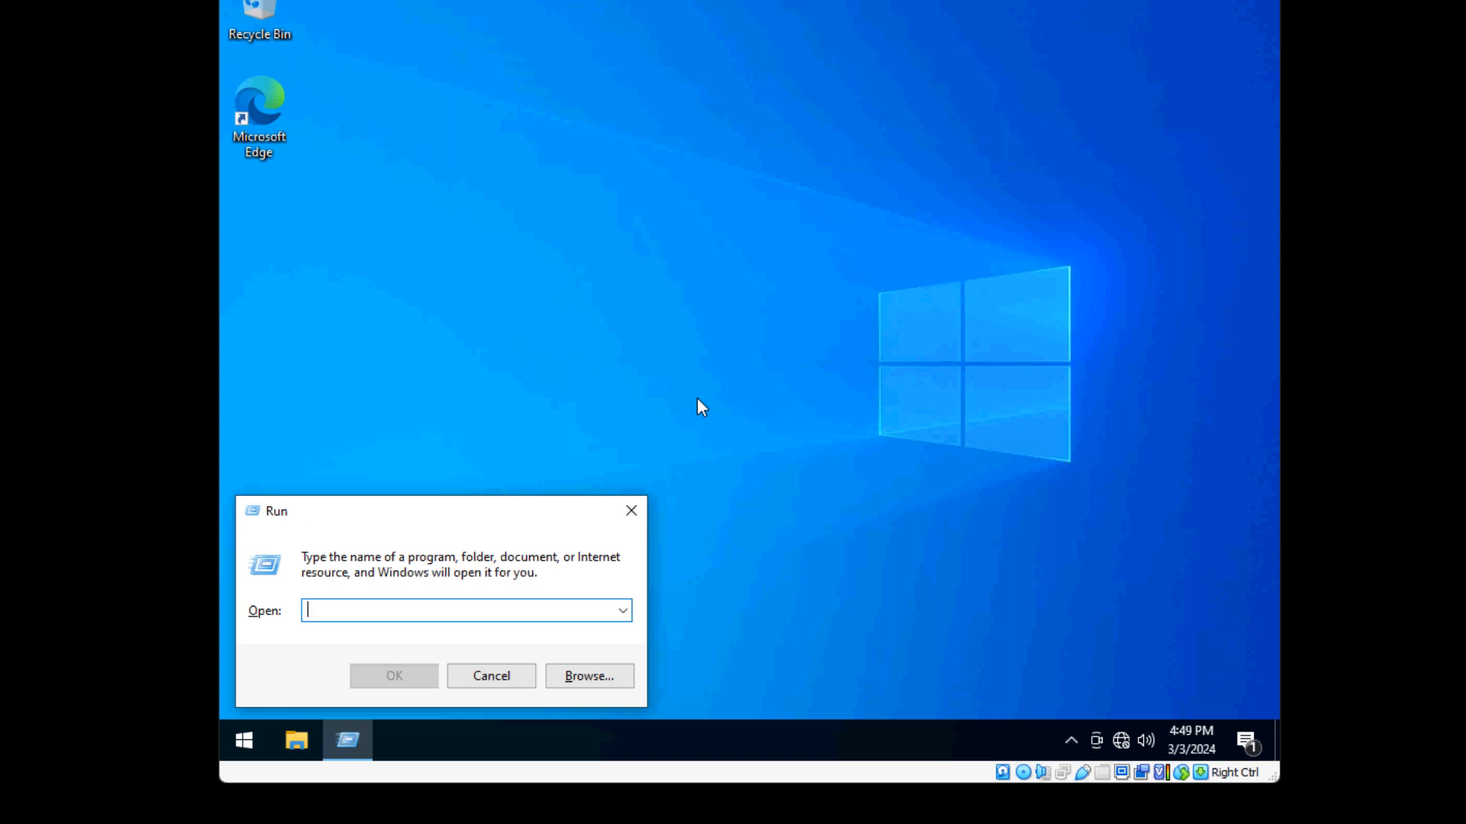
key(super)
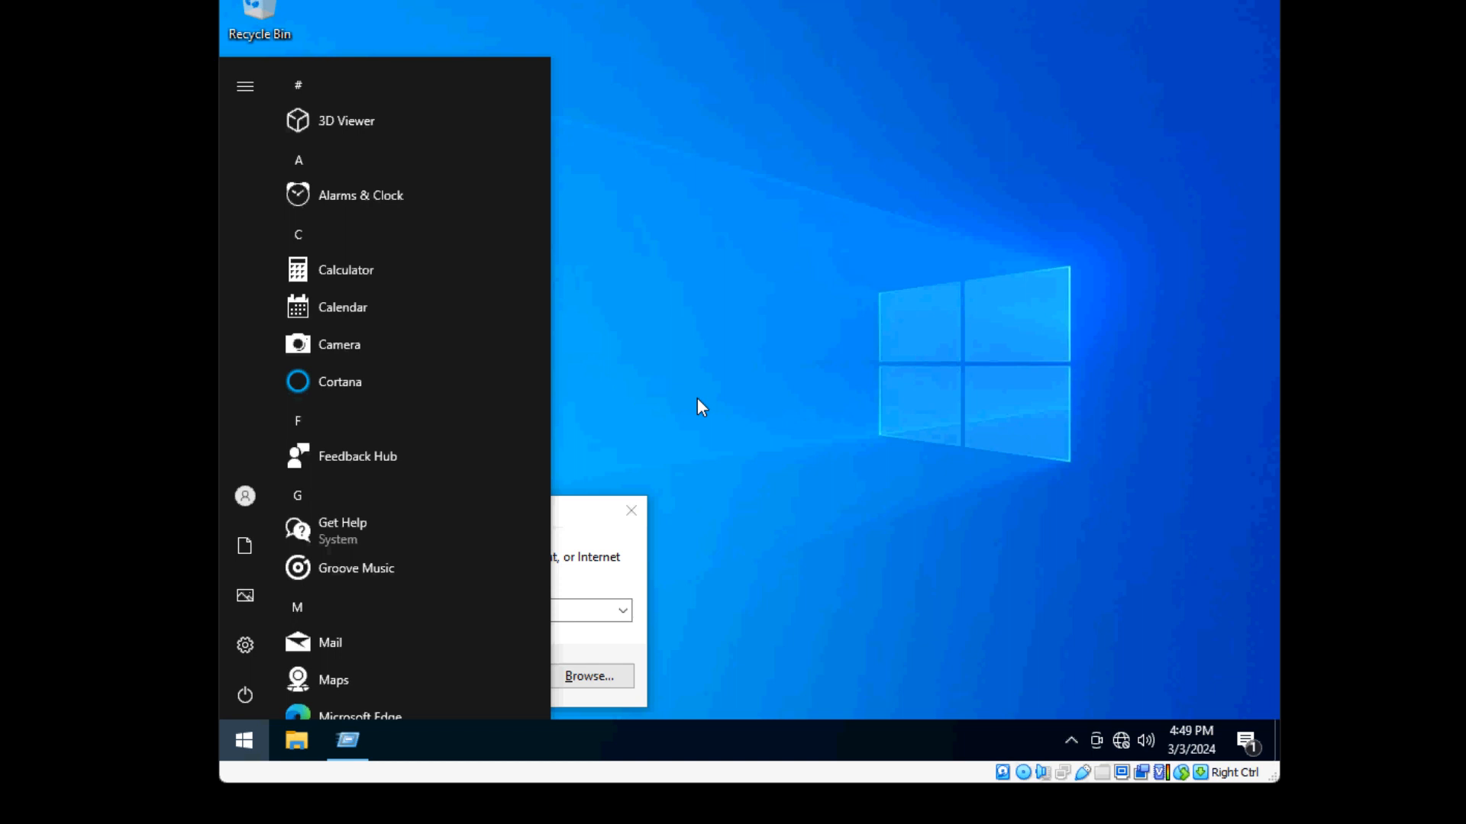
key(super)
key(super)
text(run)
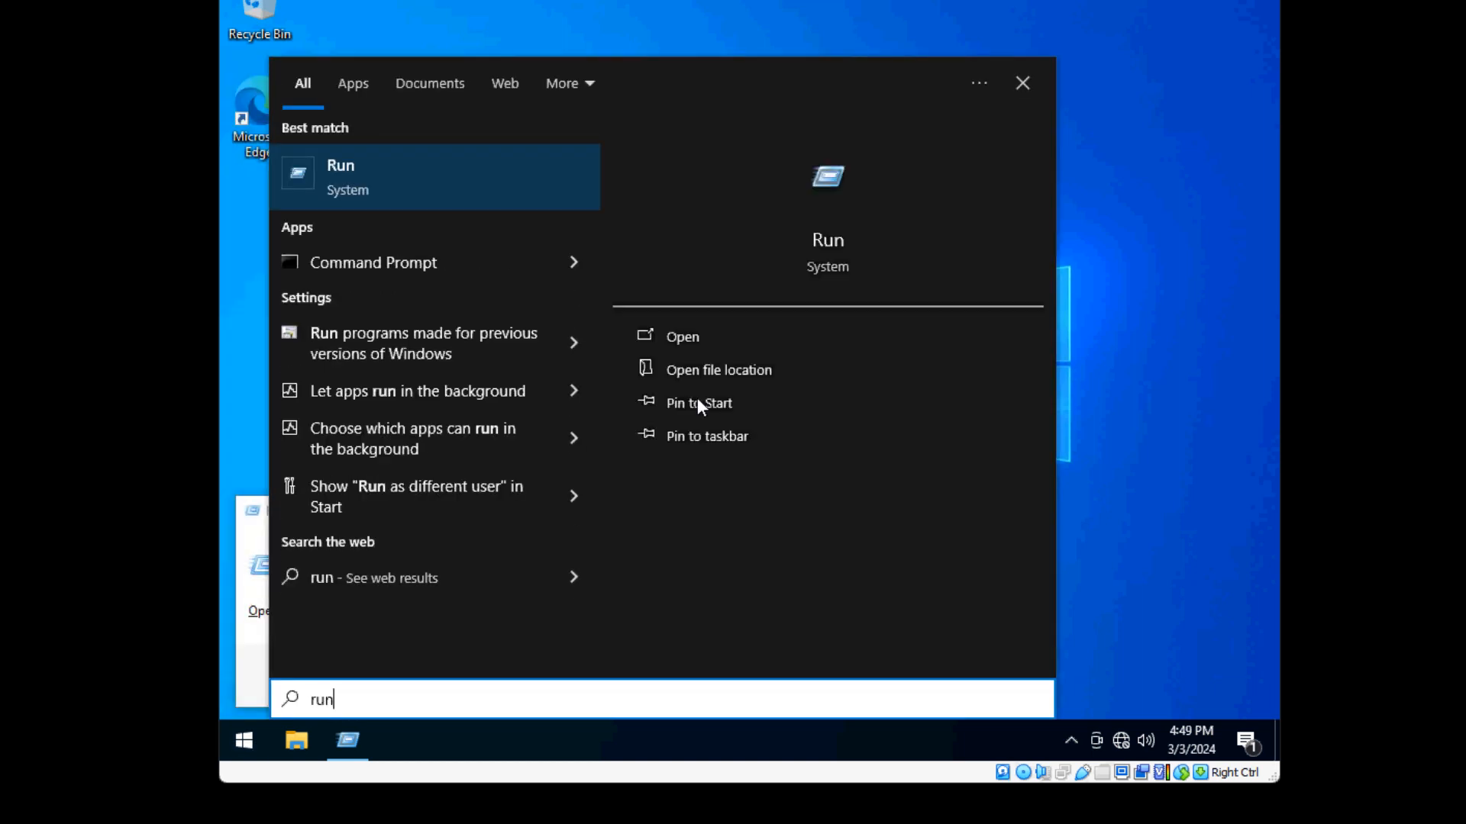
key(Return)
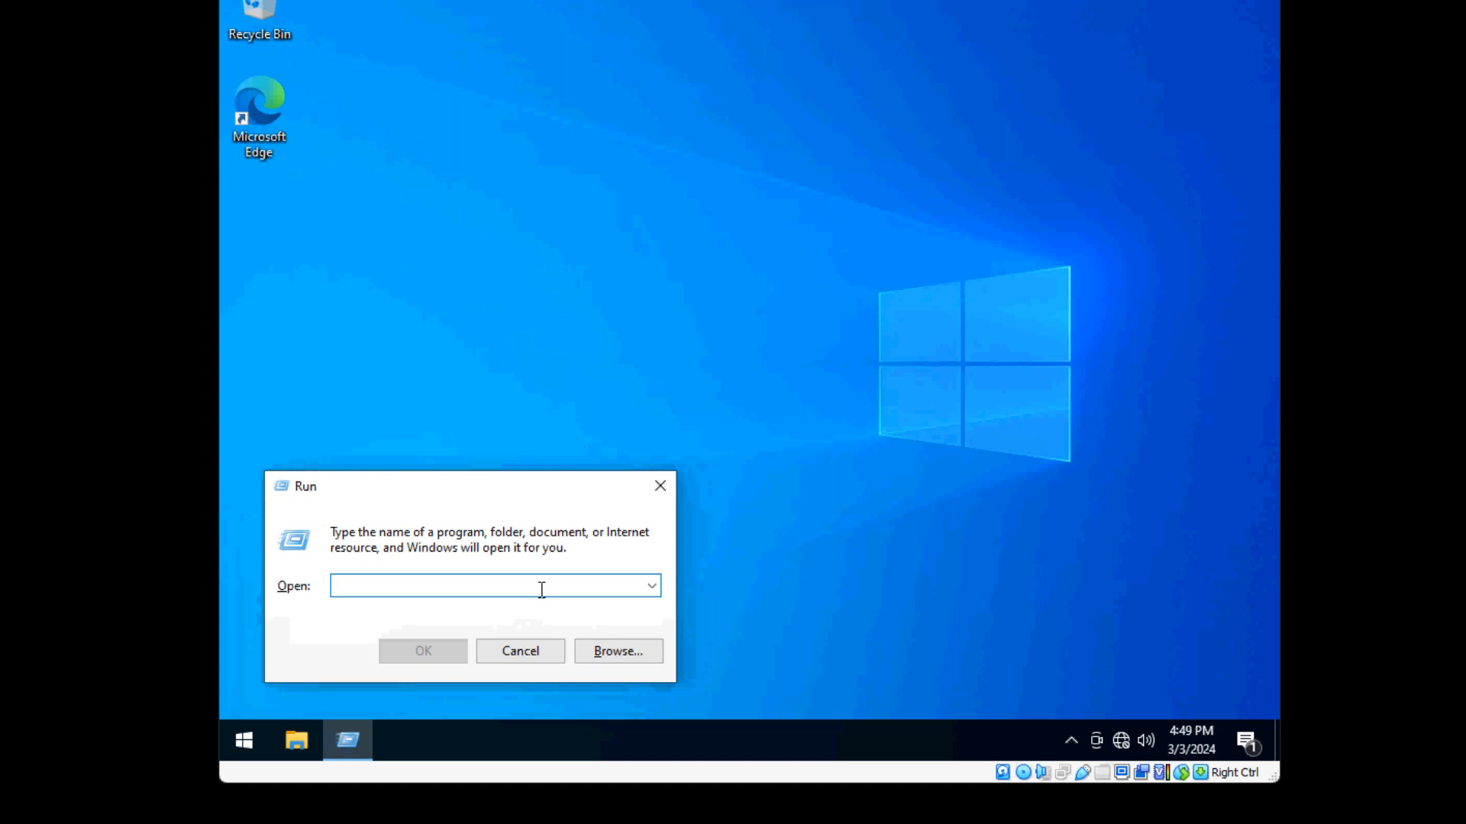
text(gpedit.msc)
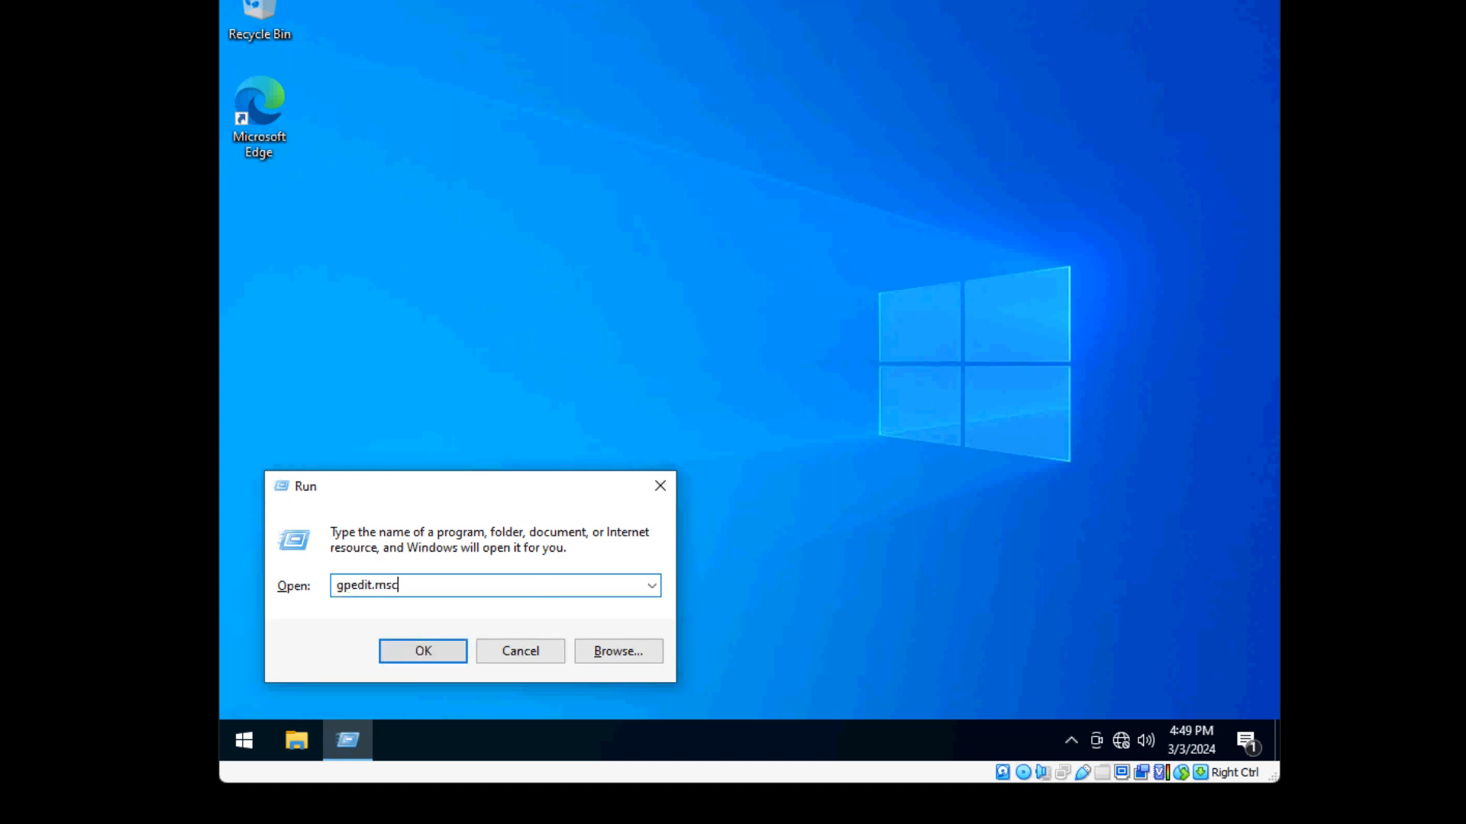
key(Return)
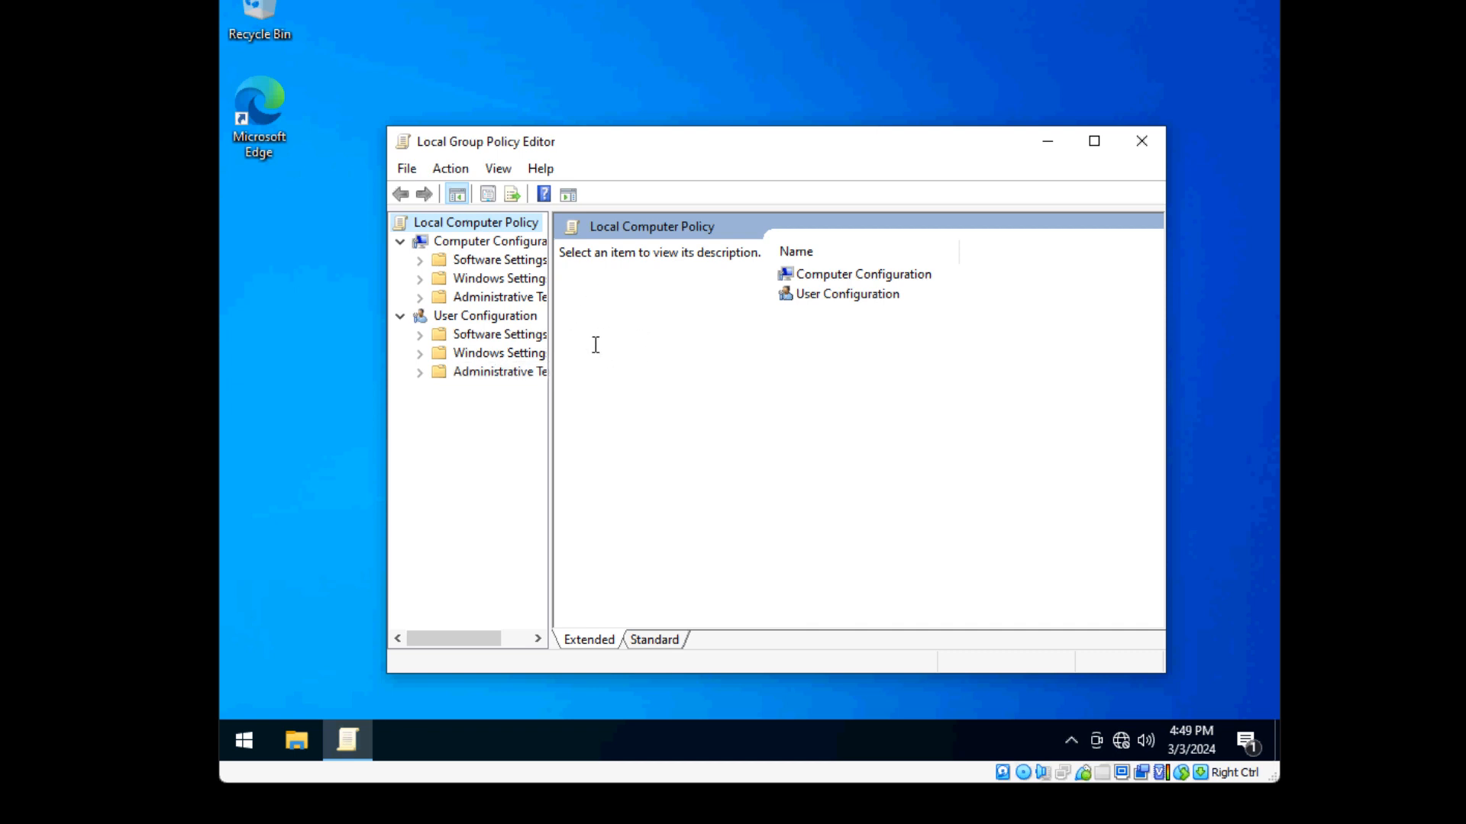
Open the Windows Update policies under Computer Configuration, Administrative Templates, Windows Components.
click(445, 243)
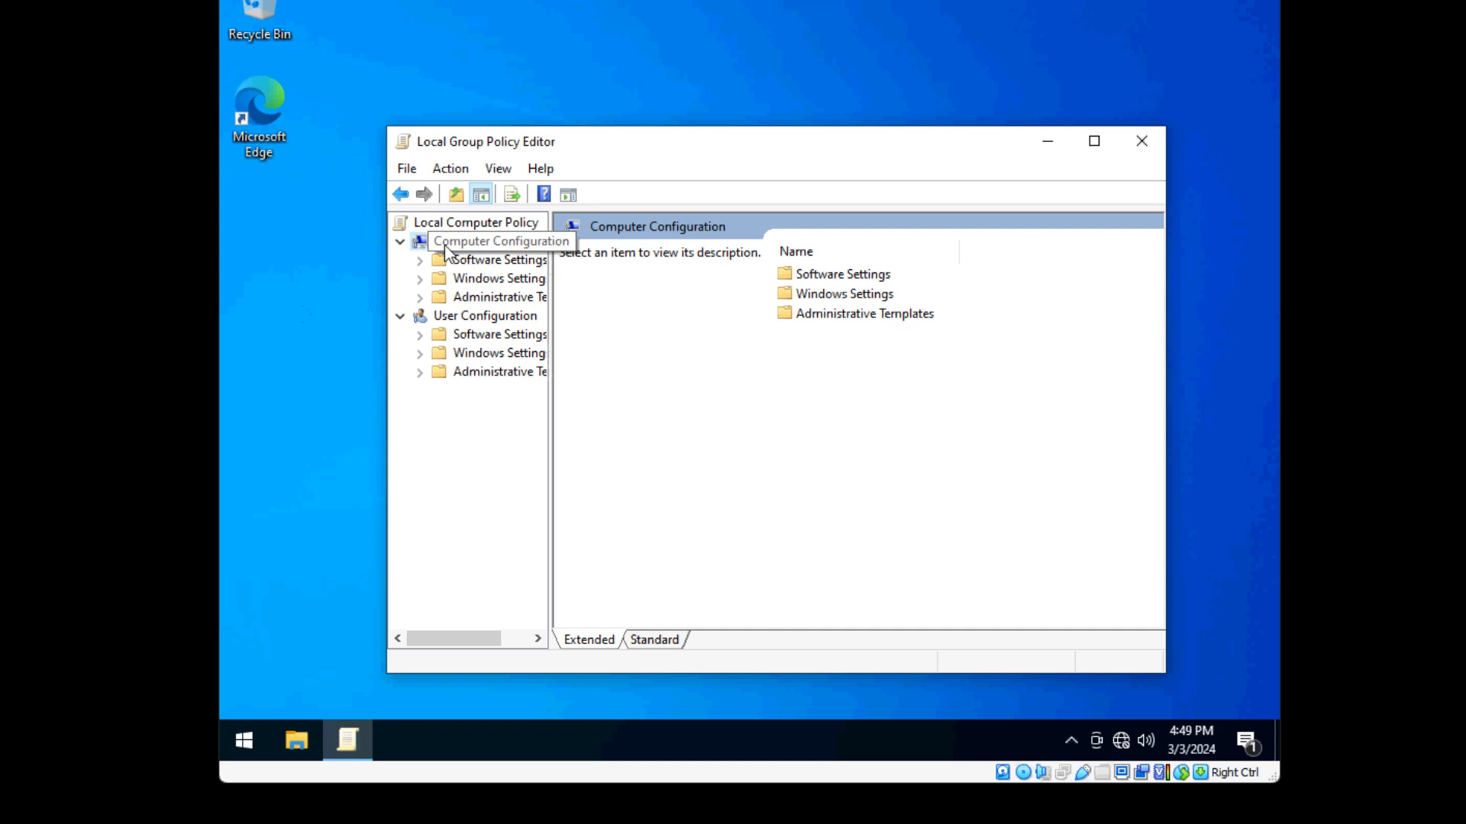
double_click(865, 314)
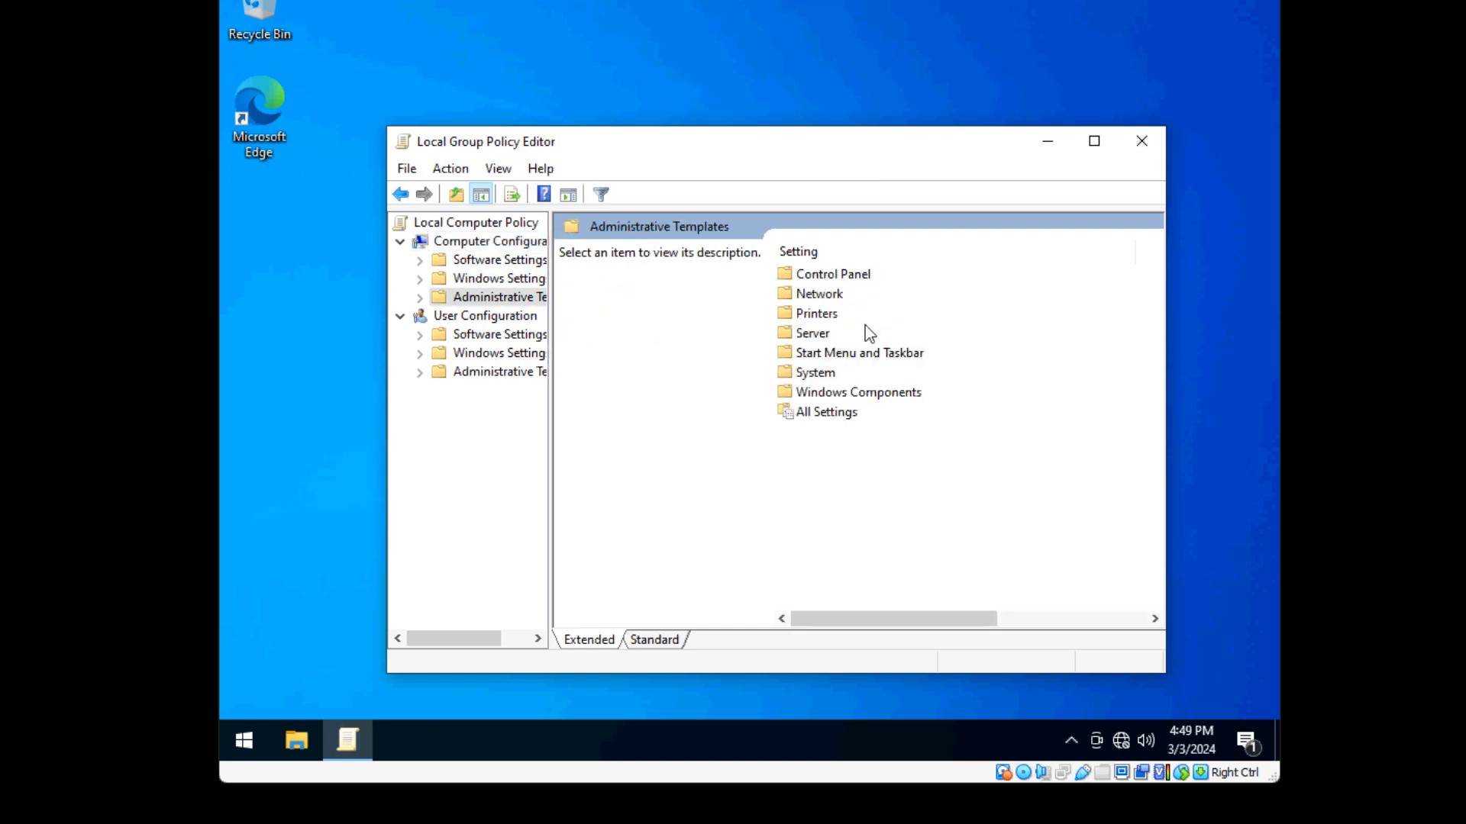
double_click(819, 391)
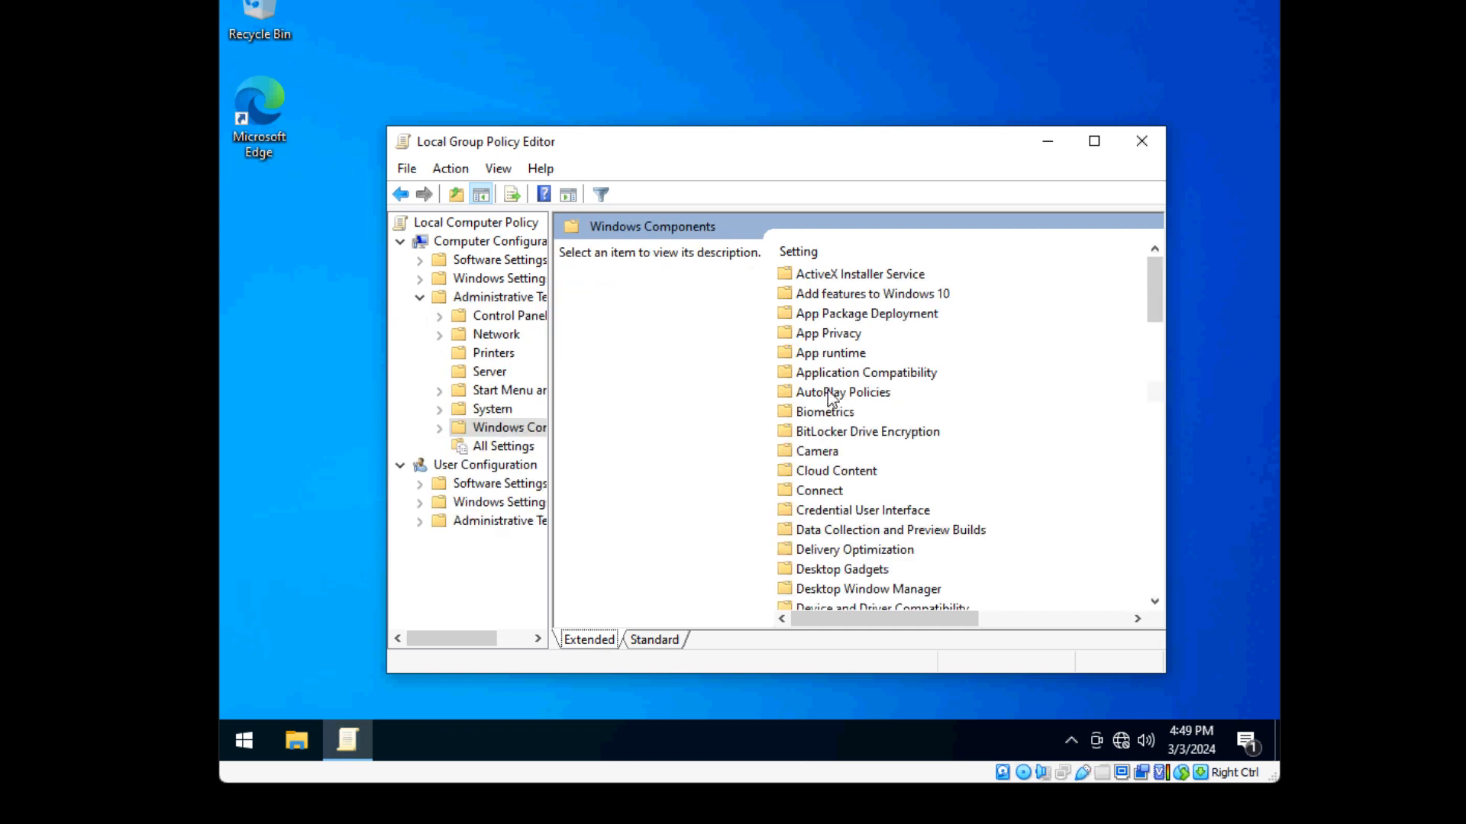
scroll(1032, 502, down, 12)
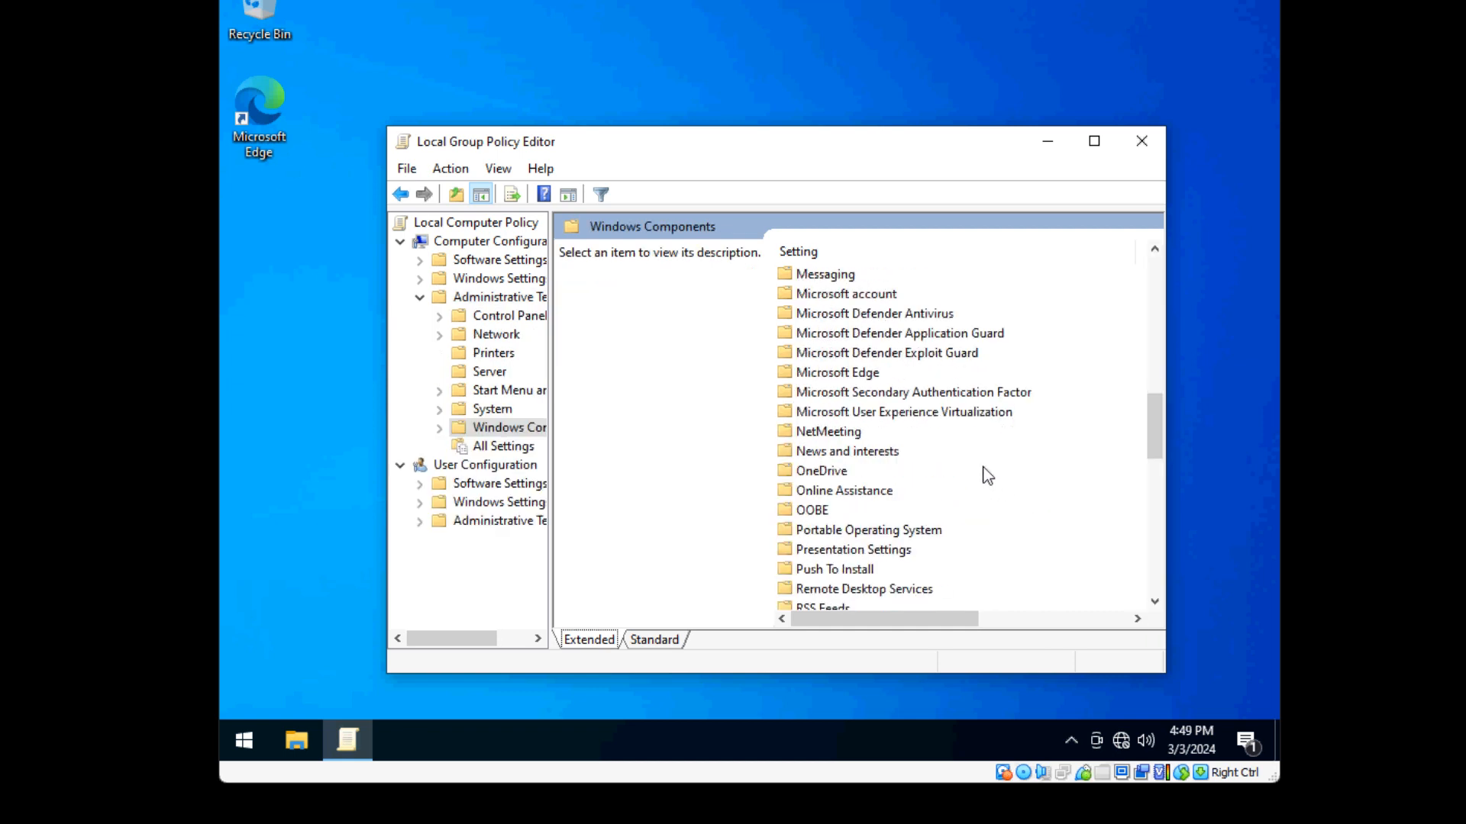
scroll(968, 462, down, 12)
scroll(909, 504, up, 2)
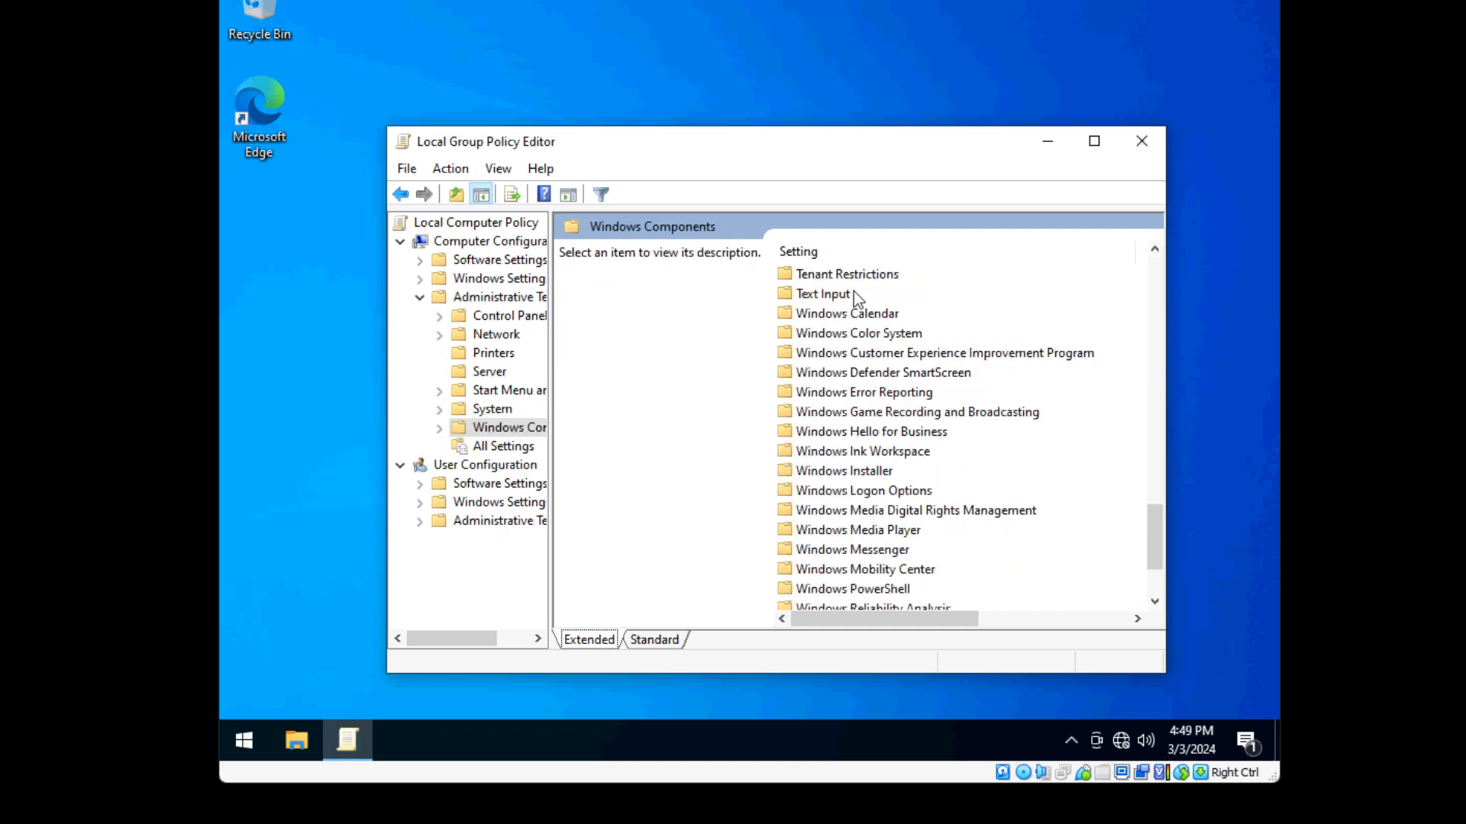
scroll(870, 519, down, 1)
click(888, 568)
double_click(888, 569)
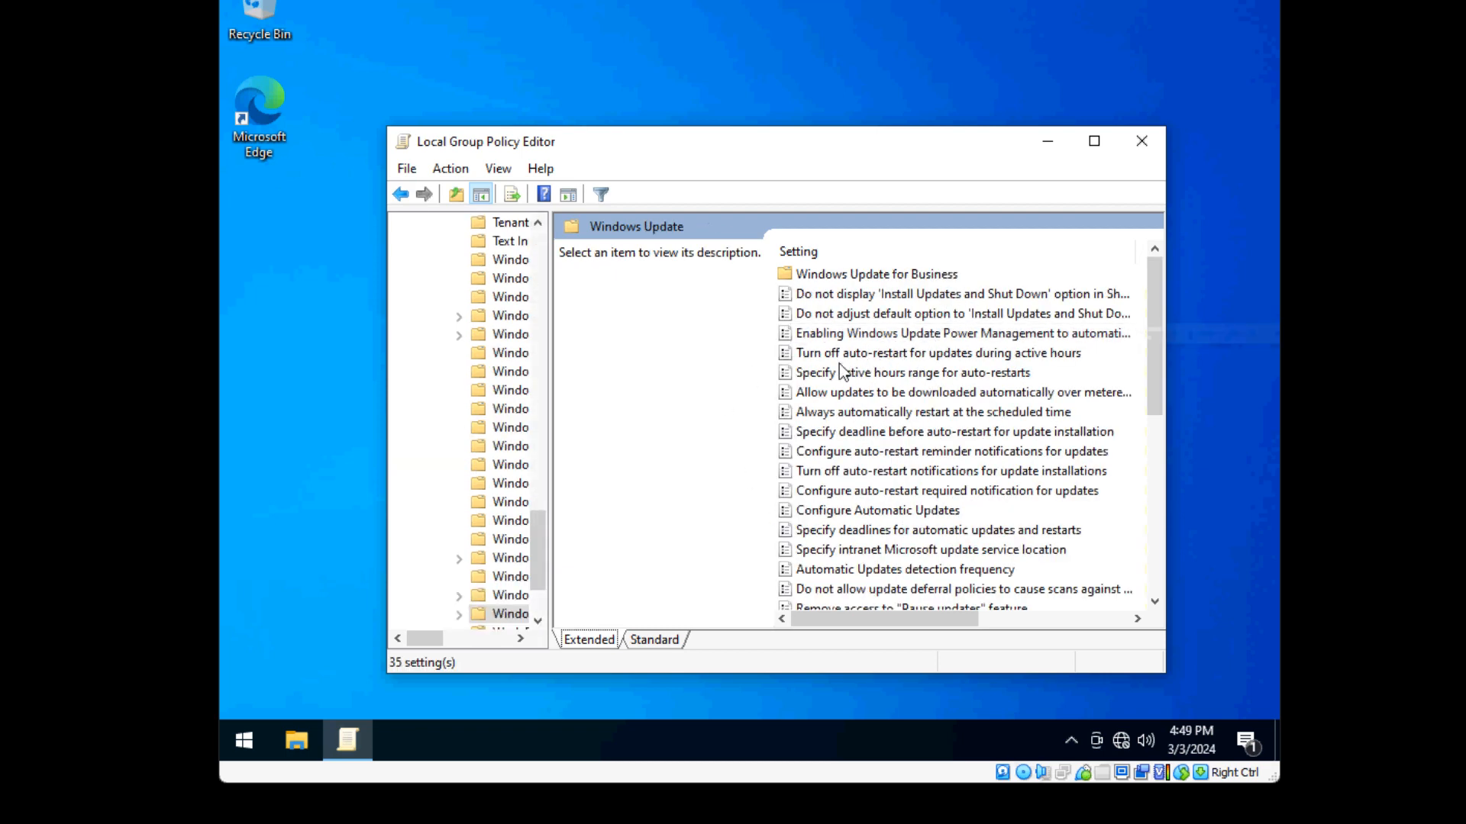
Set the Configure Automatic Updates policy to Disabled, apply it, and close the Local Group Policy Editor.
click(853, 512)
double_click(853, 511)
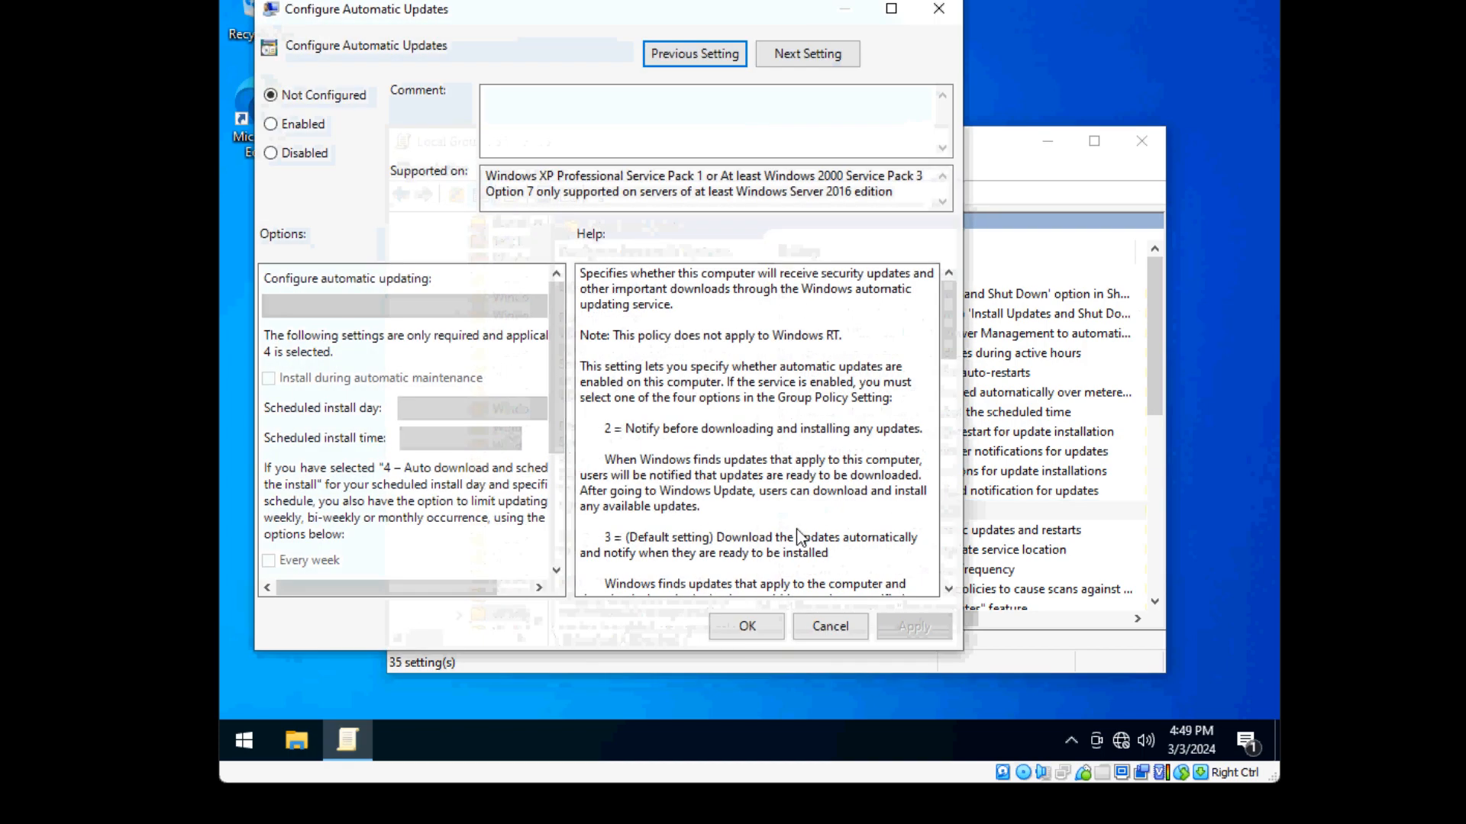
drag(462, 23, 529, 47)
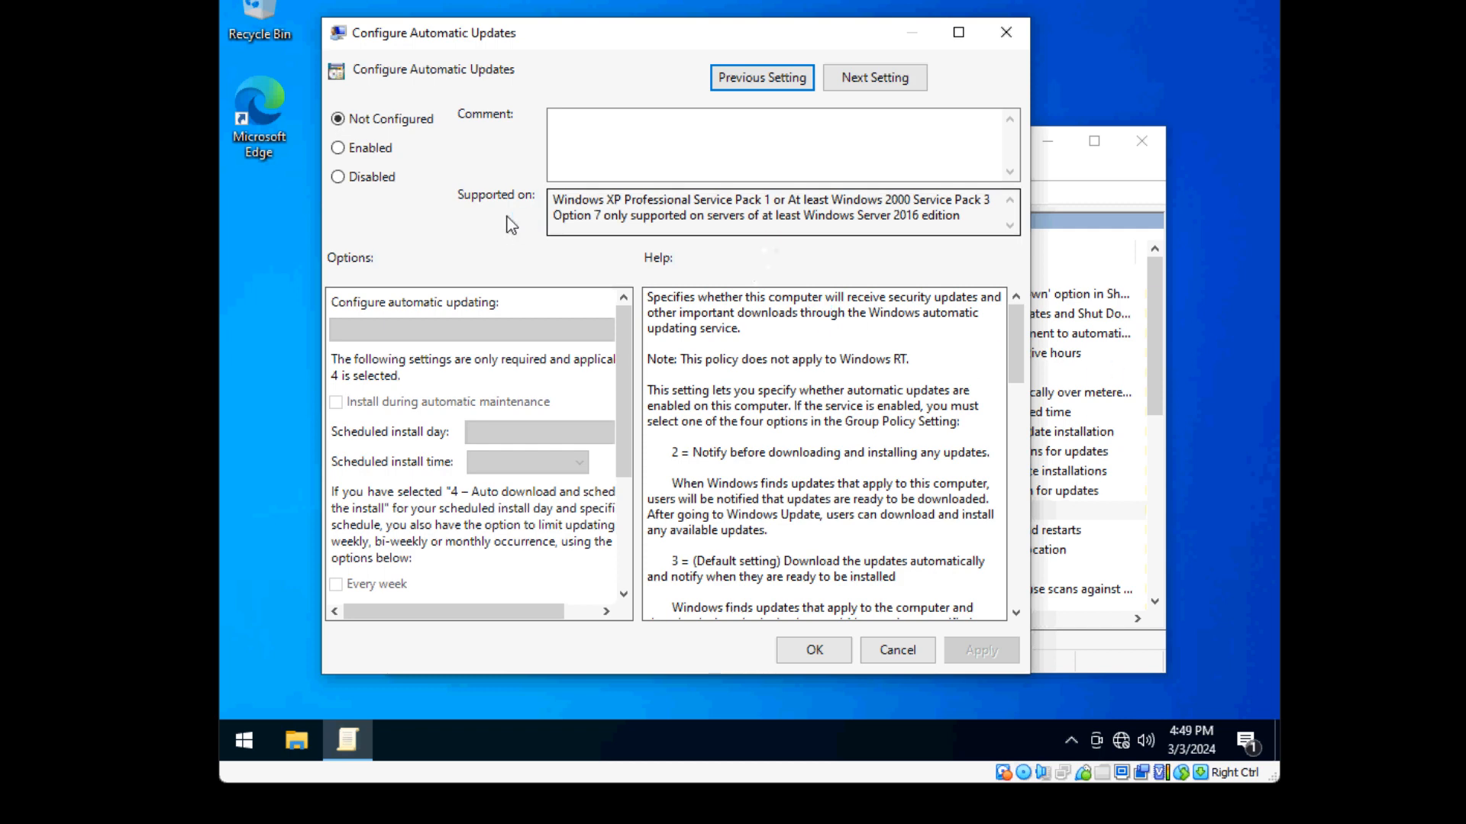
click(339, 177)
click(985, 651)
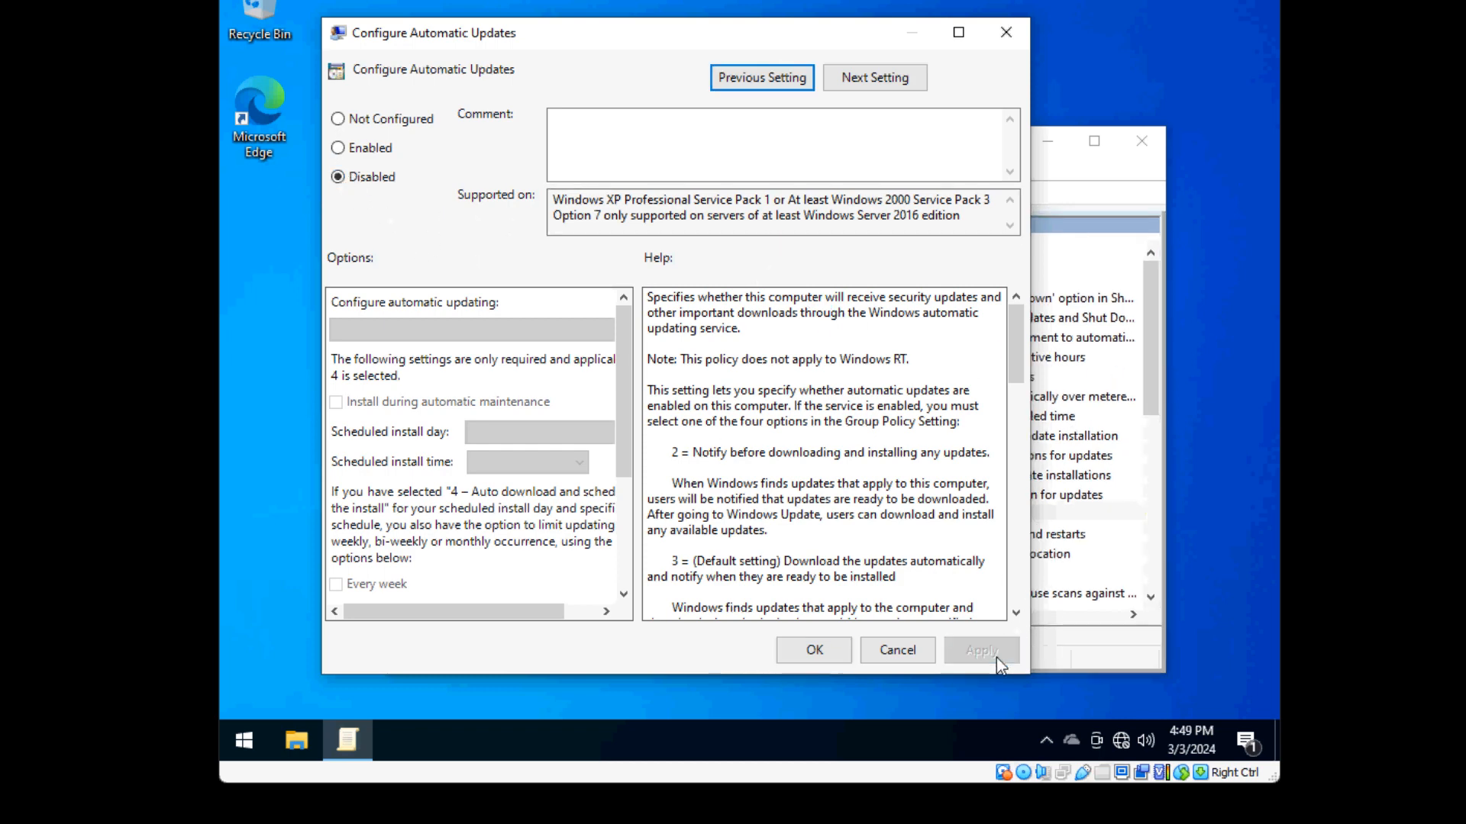
click(815, 651)
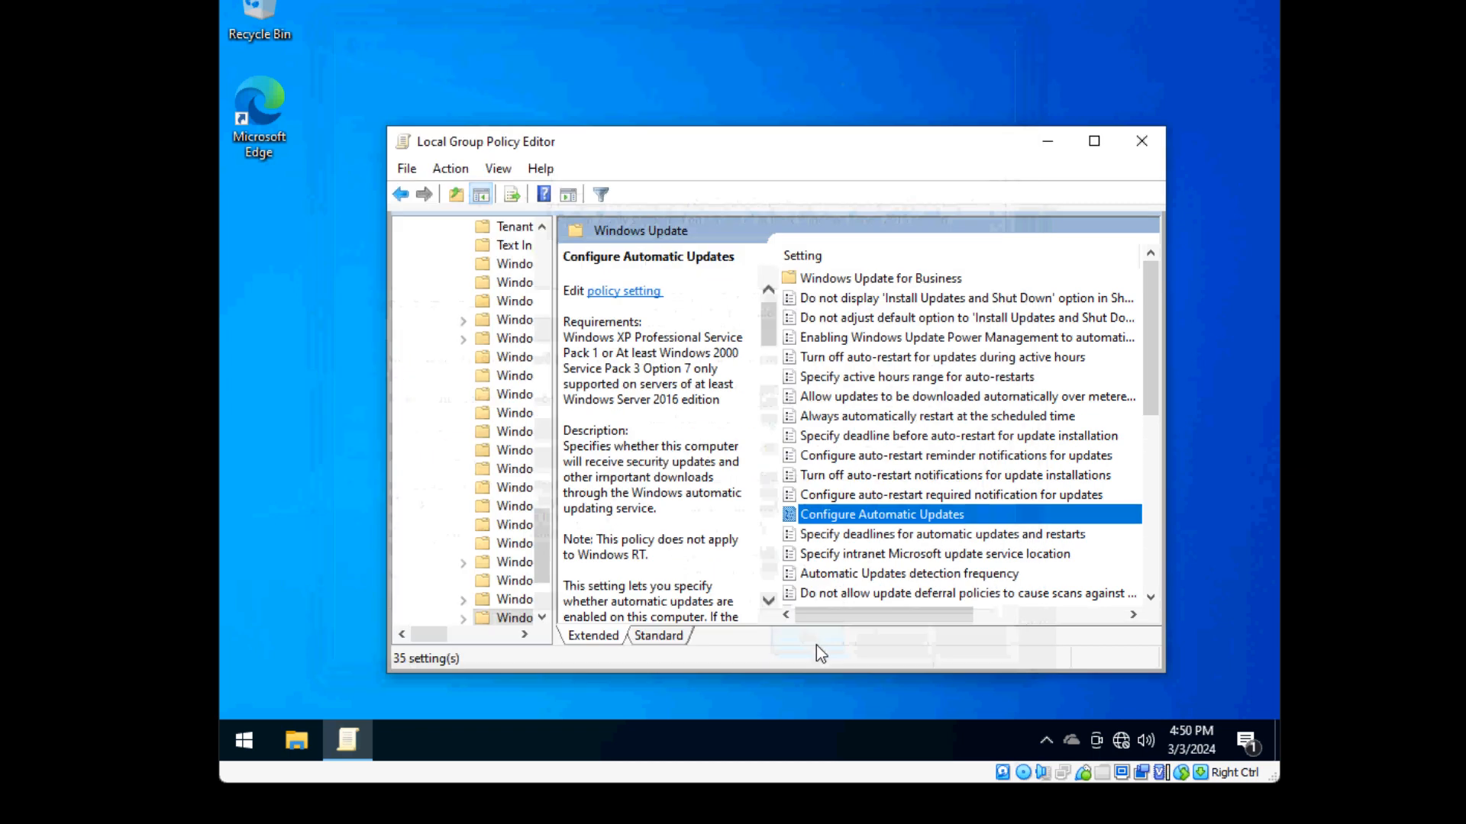
click(839, 396)
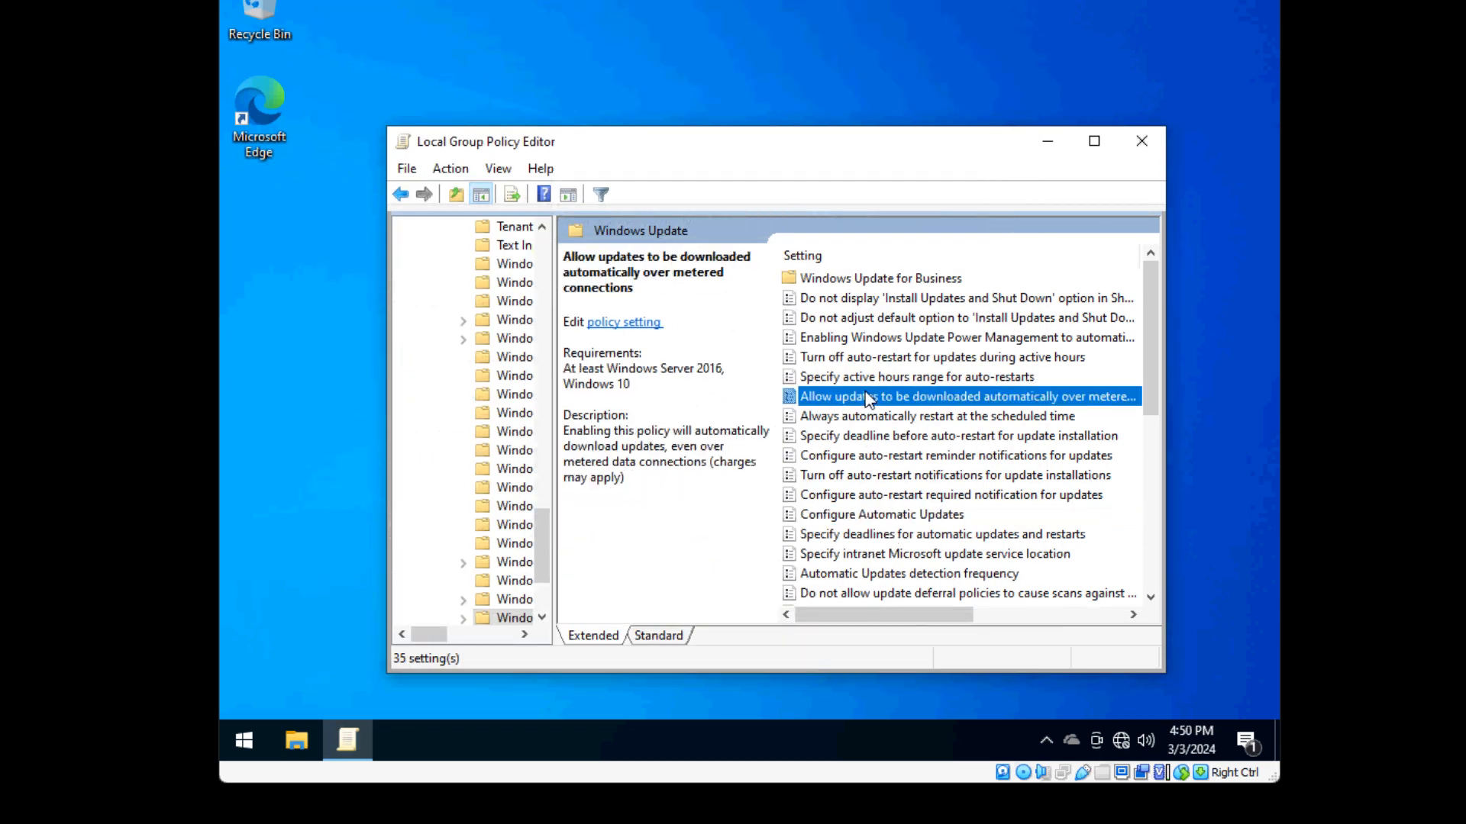
click(1141, 142)
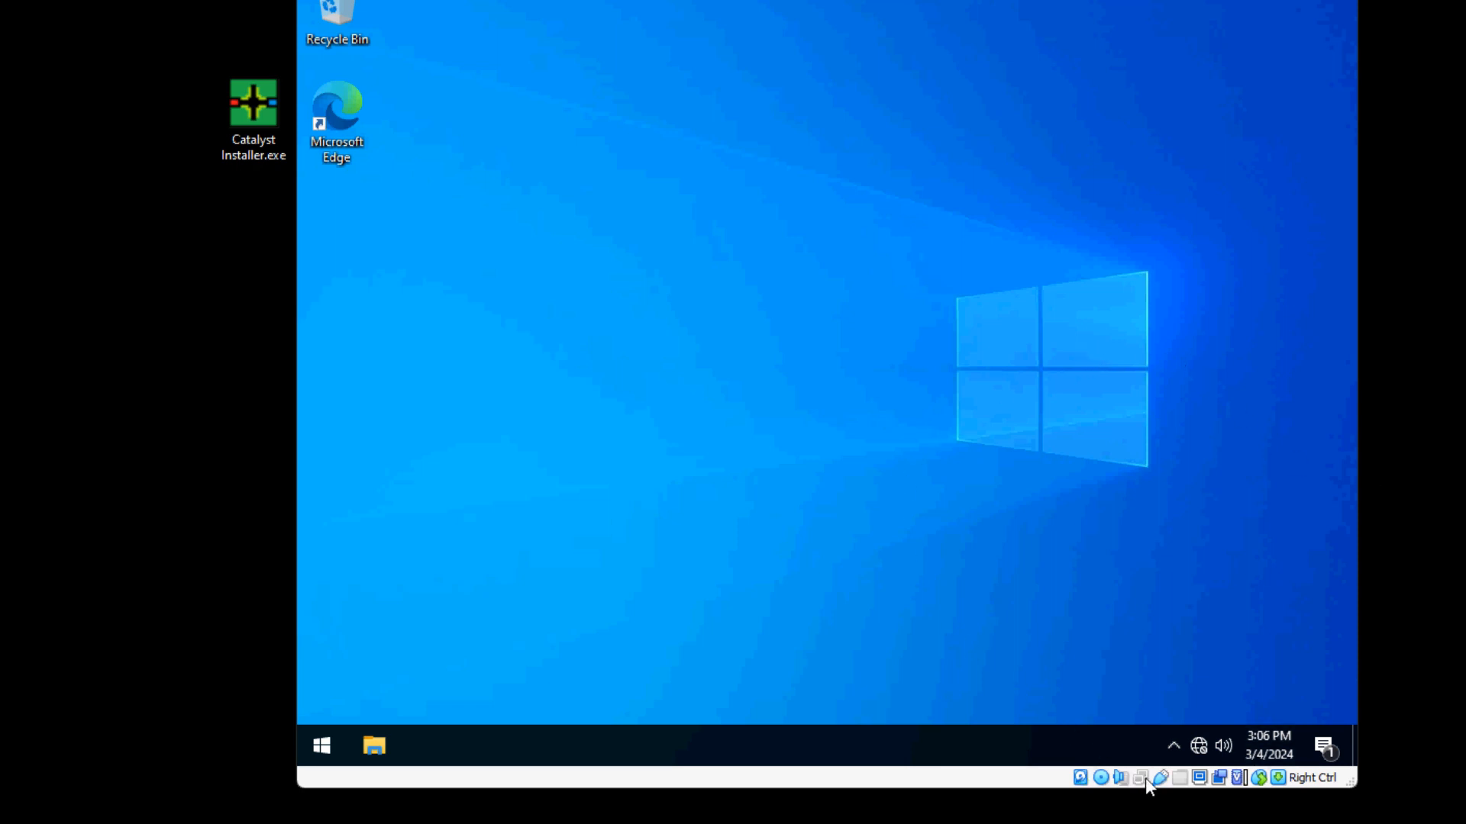
Reconnect the virtual machine's network adapter.
right_click(1143, 779)
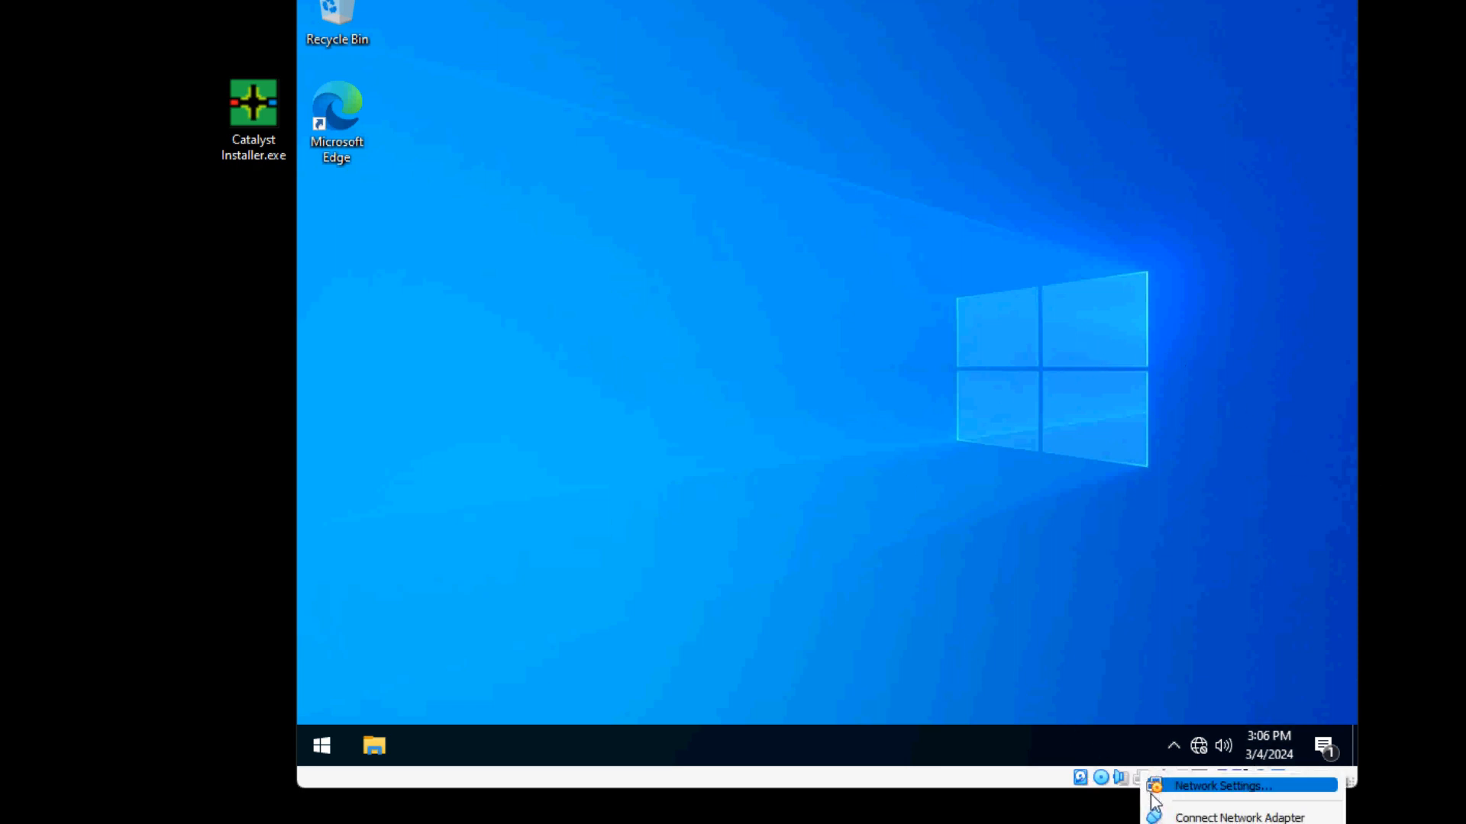
click(1201, 817)
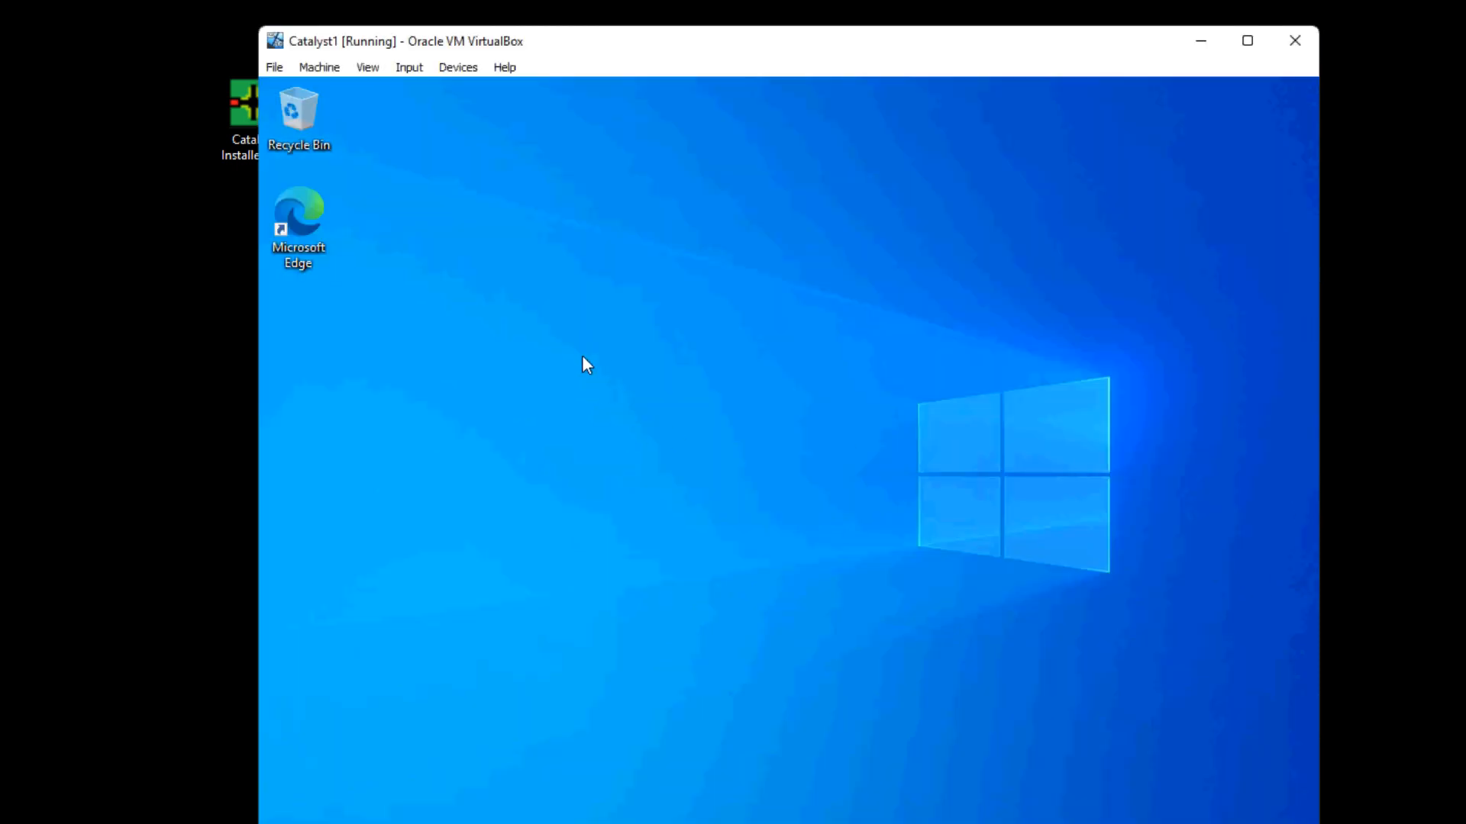
Insert the Guest Additions CD image into the virtual machine and open its CD drive in the guest's File Explorer.
click(407, 73)
mouse_move(451, 69)
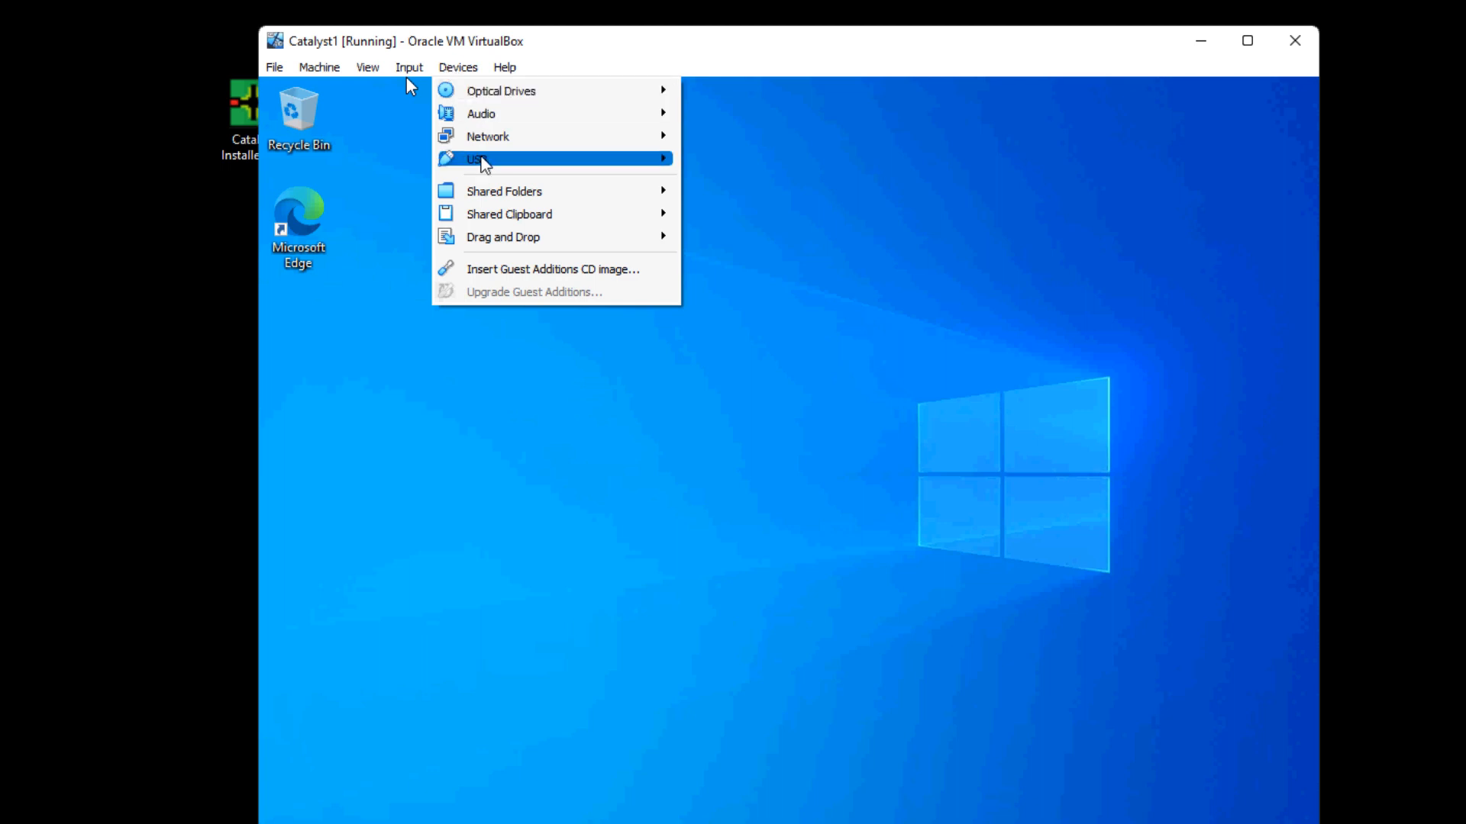
click(525, 276)
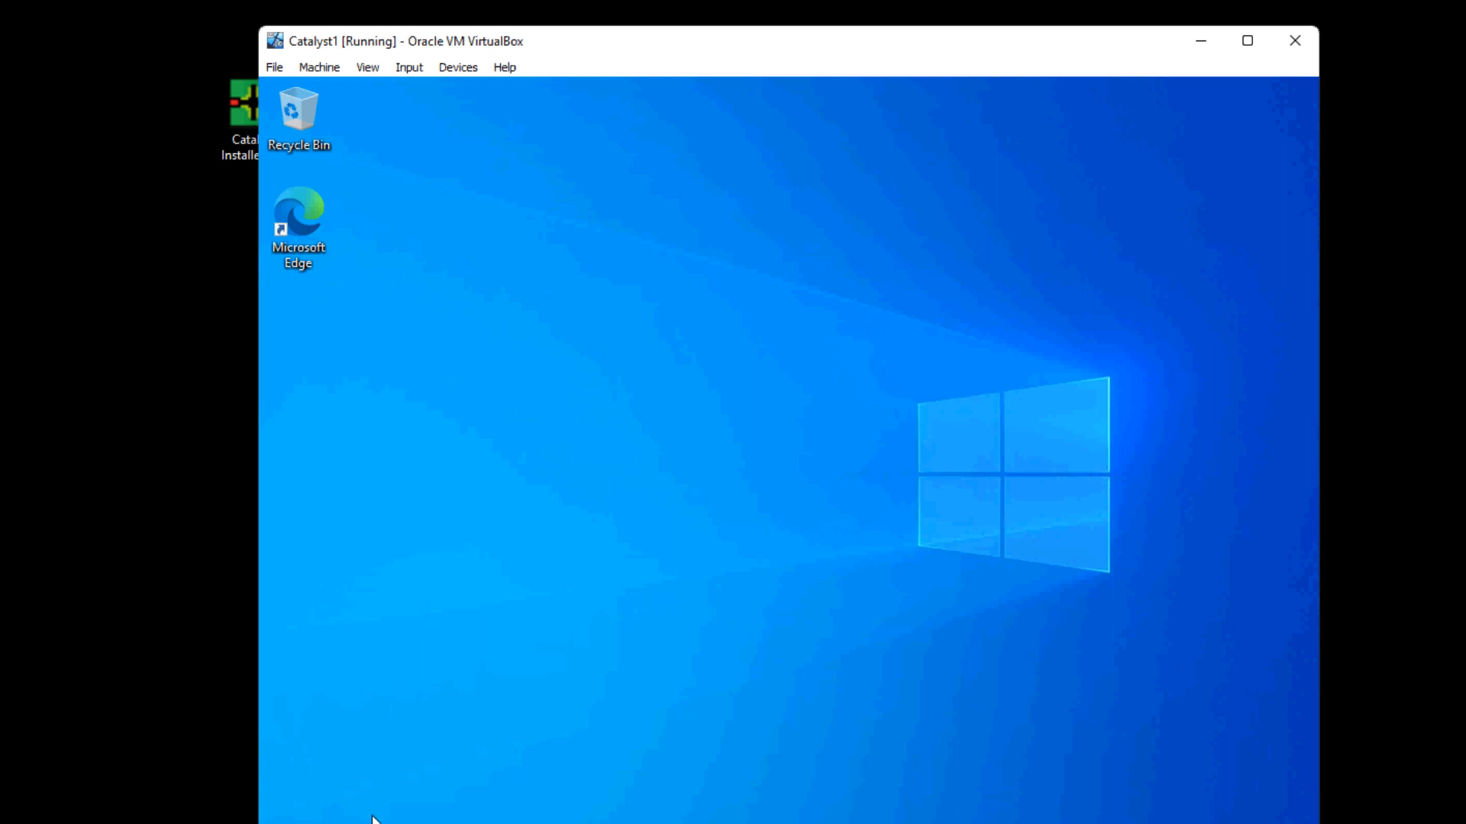
key(super+e)
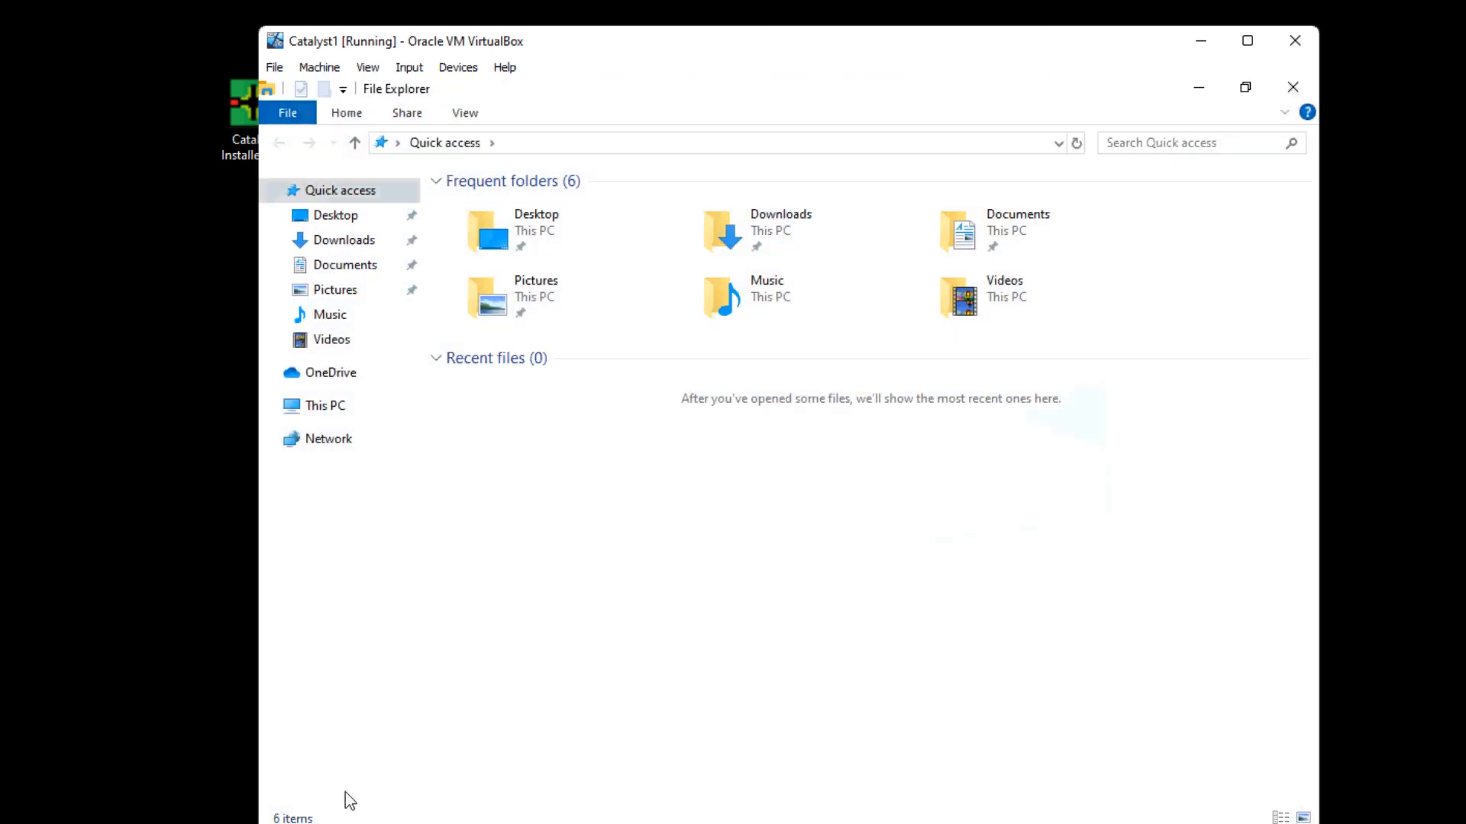
click(305, 407)
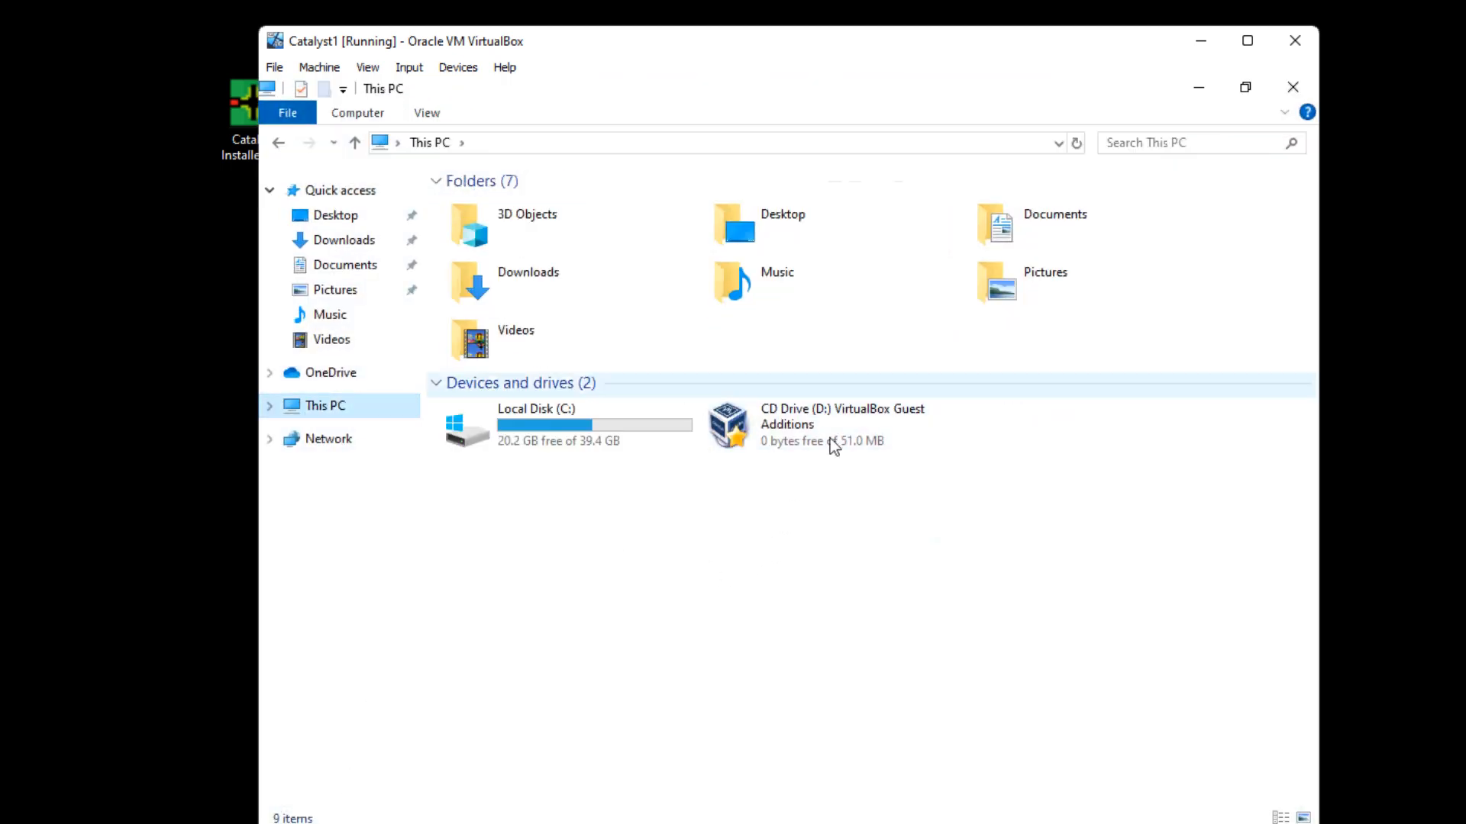
drag(814, 534, 824, 494)
double_click(784, 422)
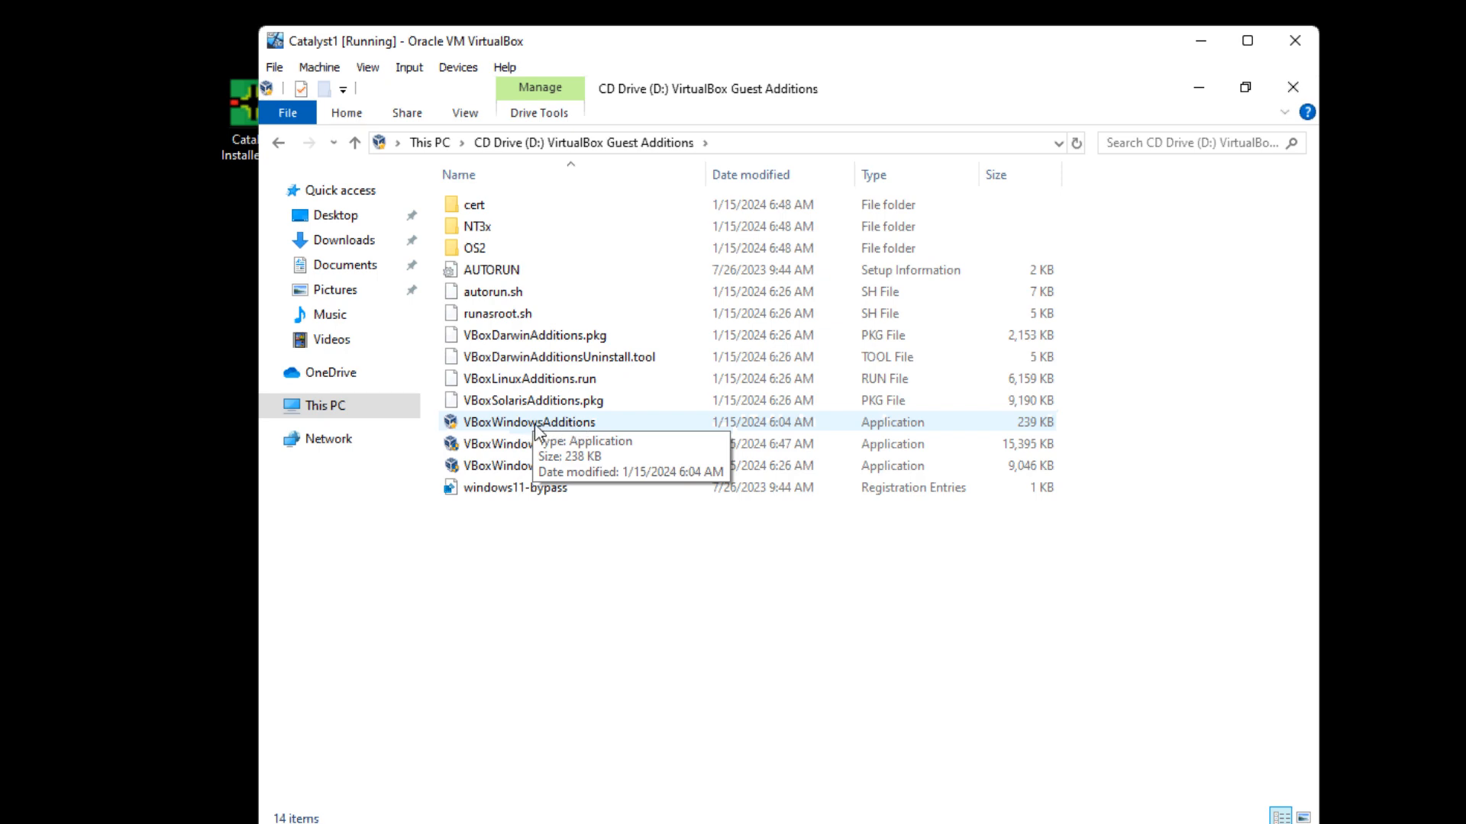
Run VBoxWindowsAdditions with administrator approval, install Guest Additions 7.0.14 with the default components, and reboot the guest.
click(566, 430)
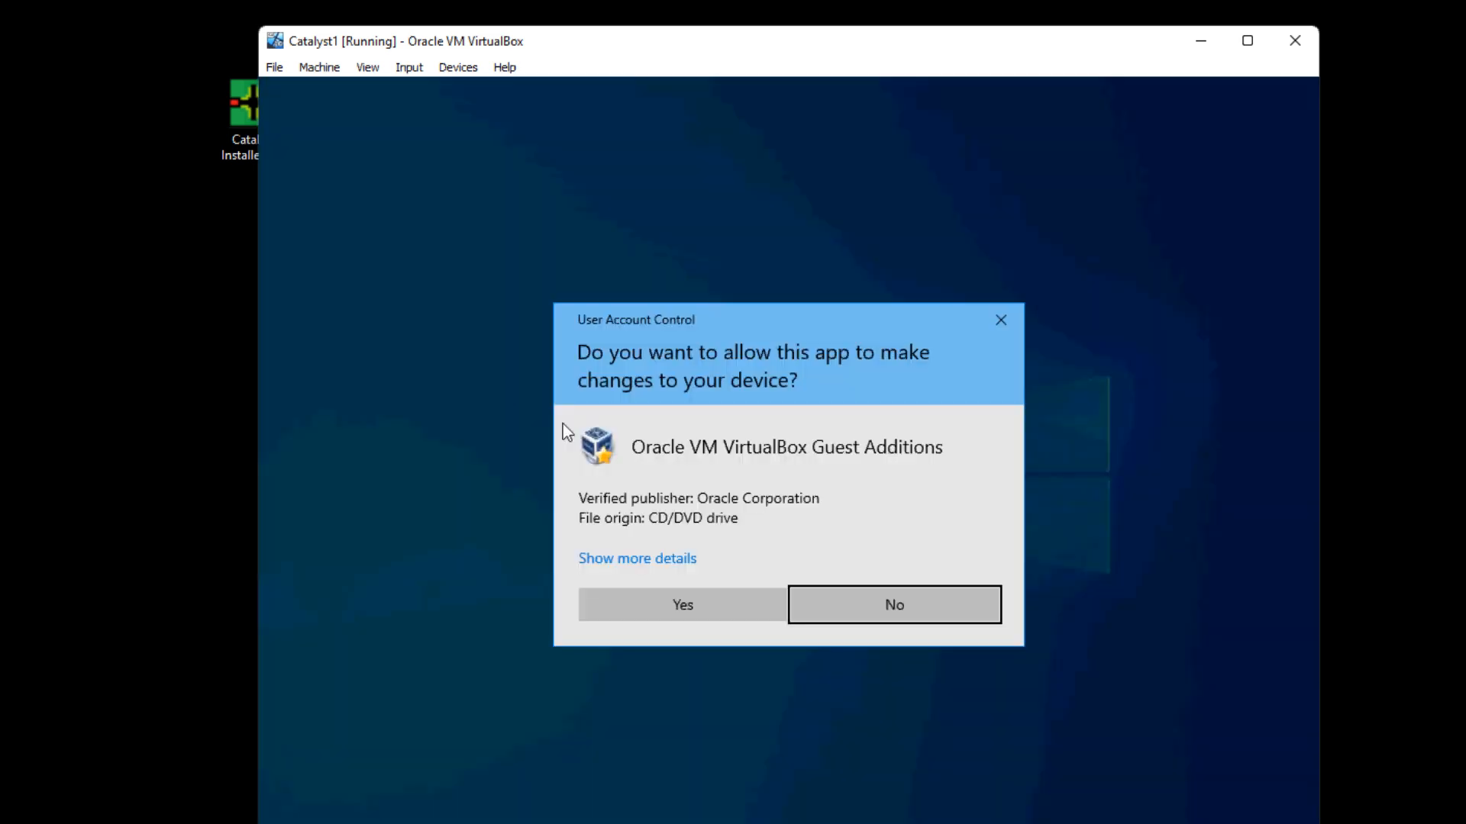
click(673, 603)
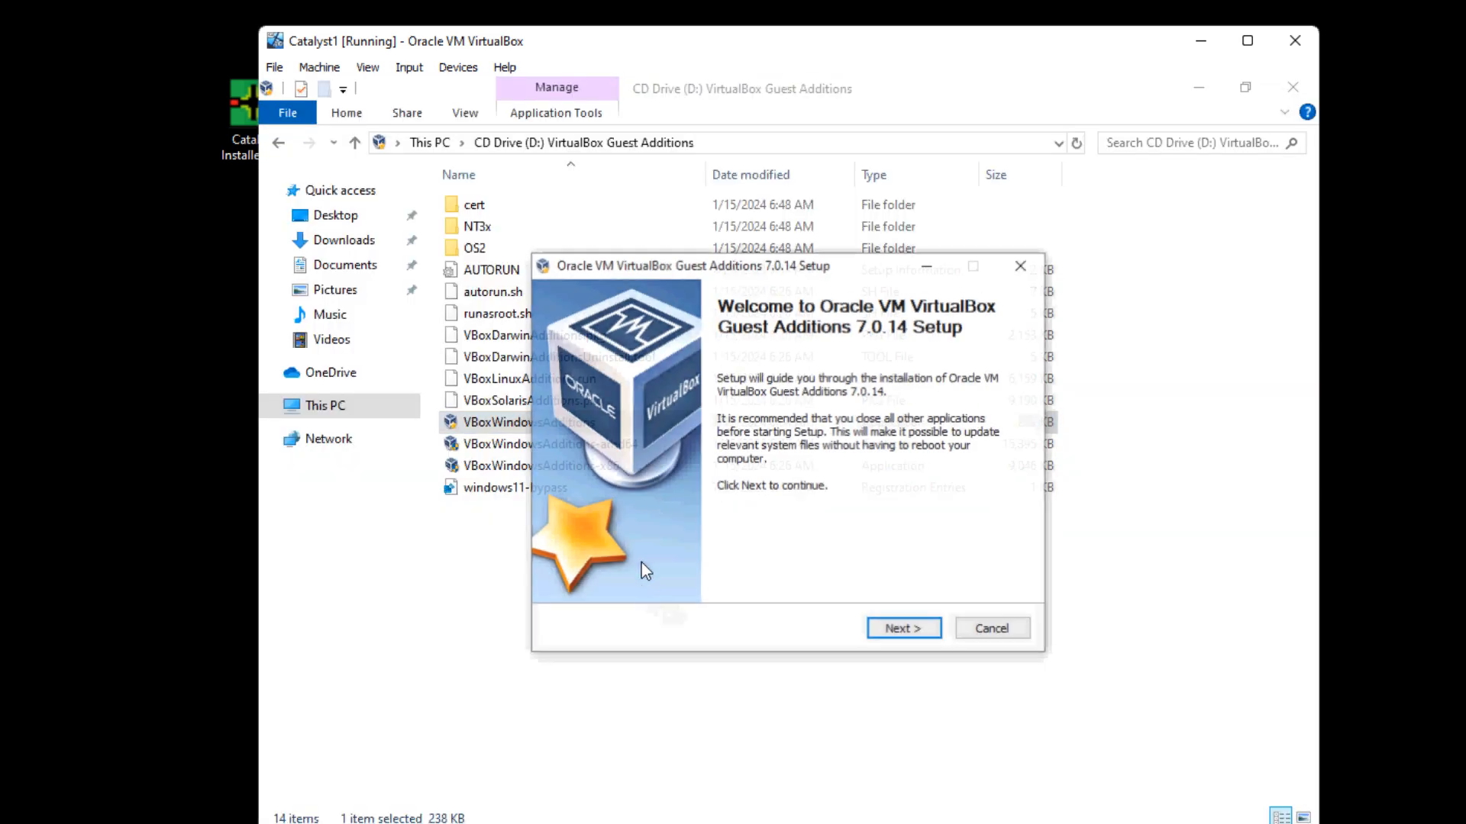
click(916, 633)
click(920, 637)
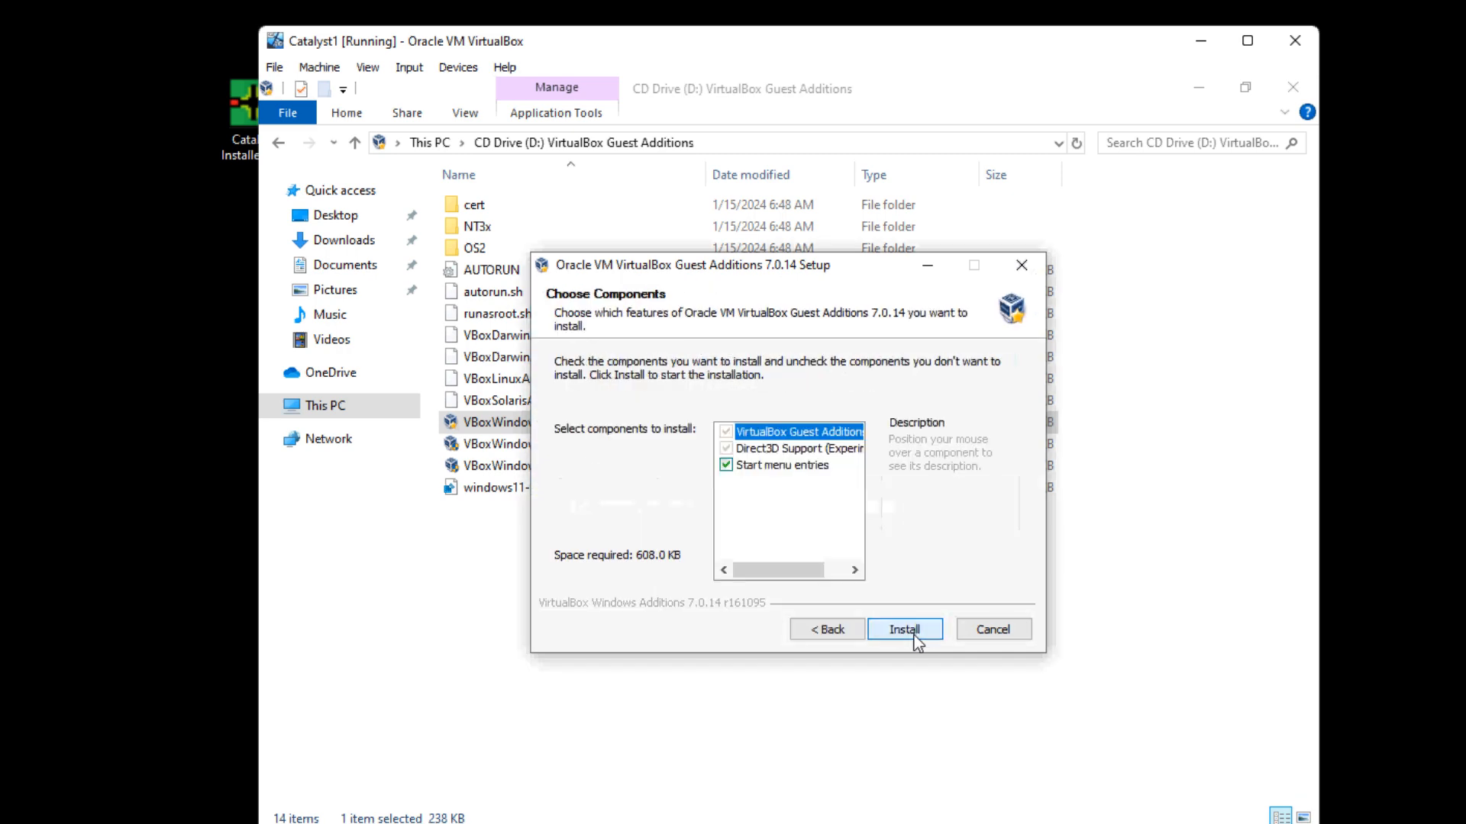
click(913, 635)
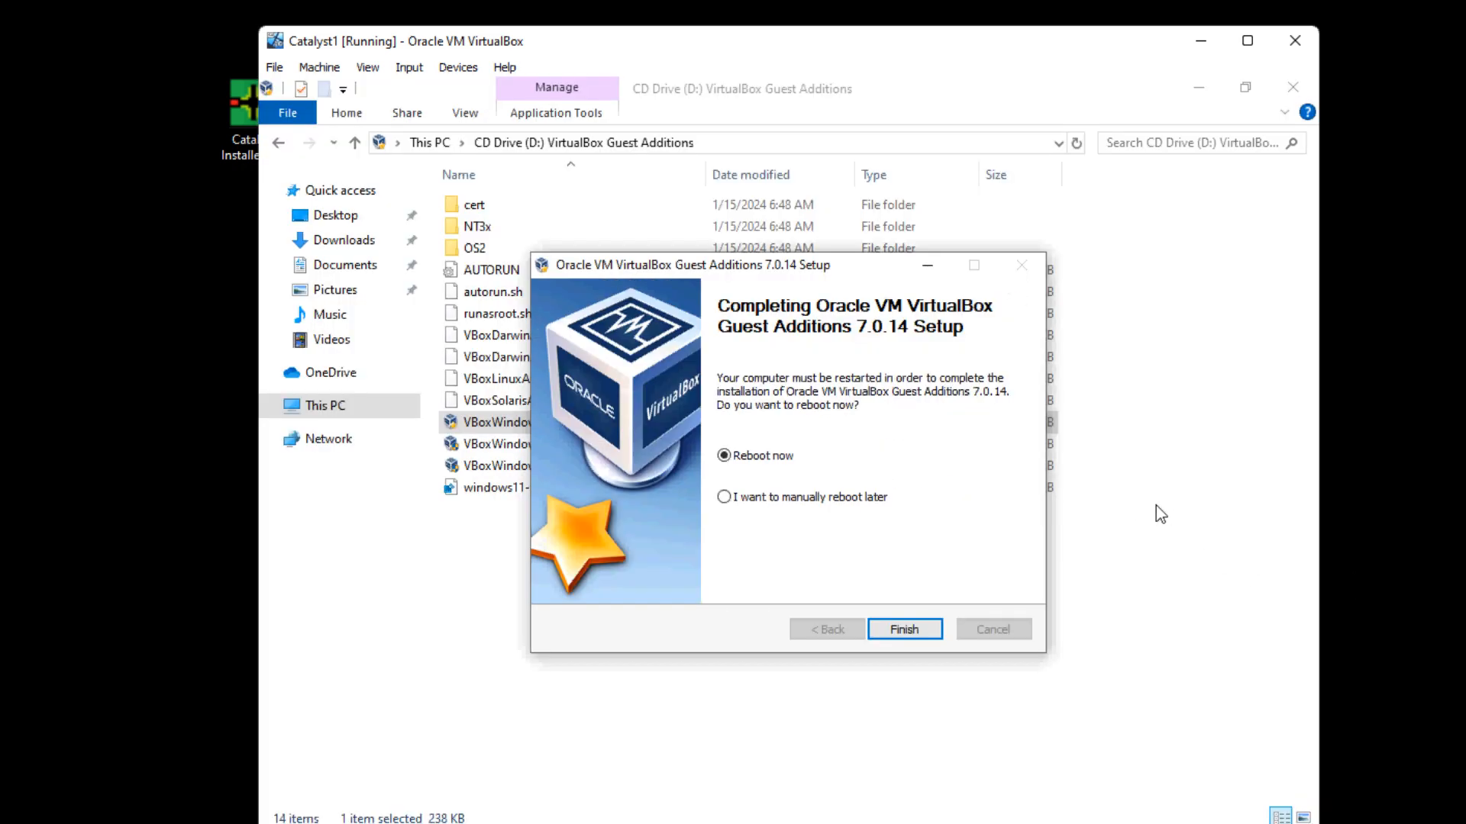
click(905, 630)
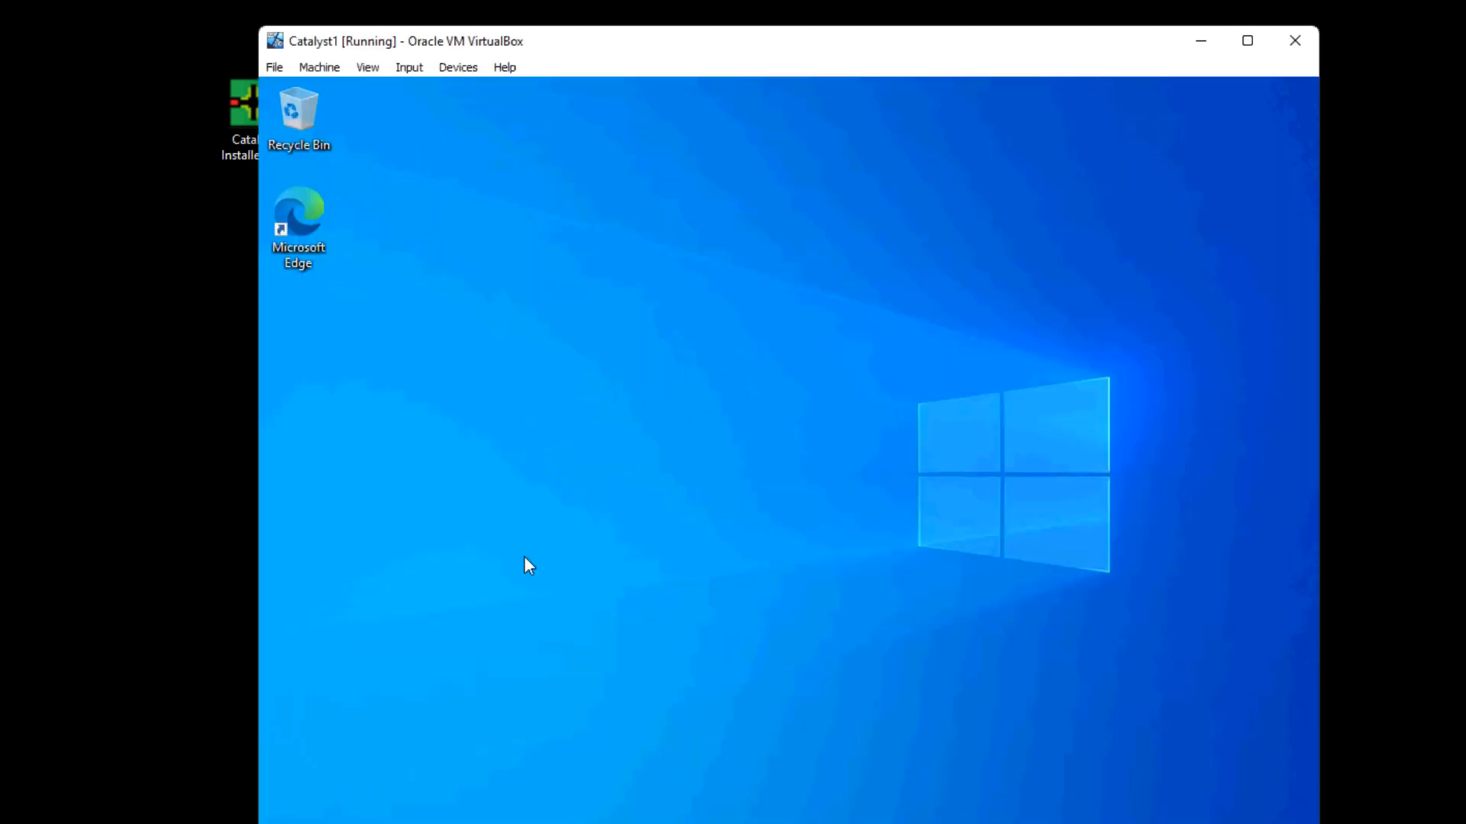
Turn off Auto-resize Guest Display and resize Virtual Screen 1 to 800x600.
click(462, 70)
click(422, 70)
click(376, 70)
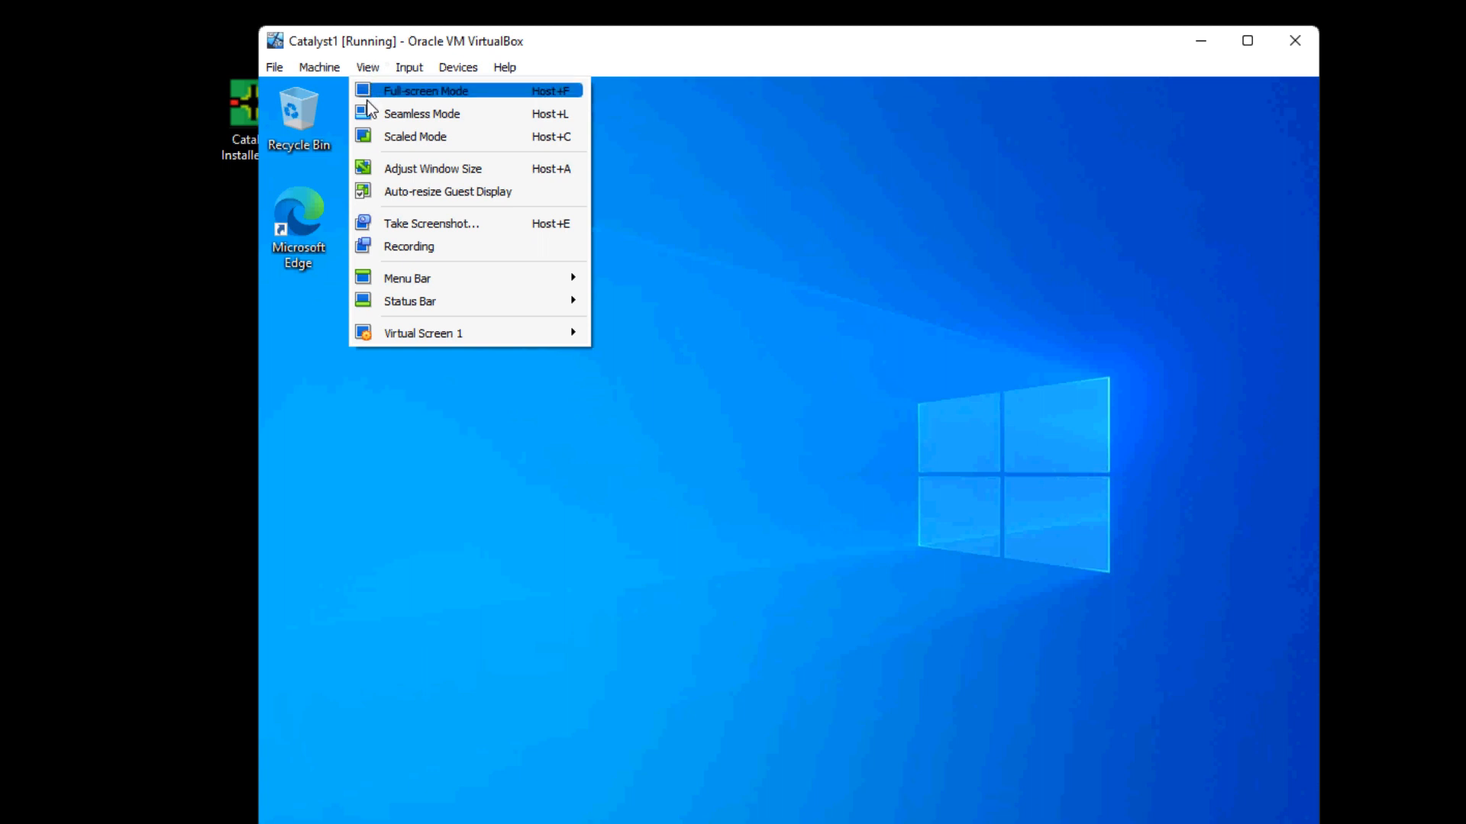
click(479, 197)
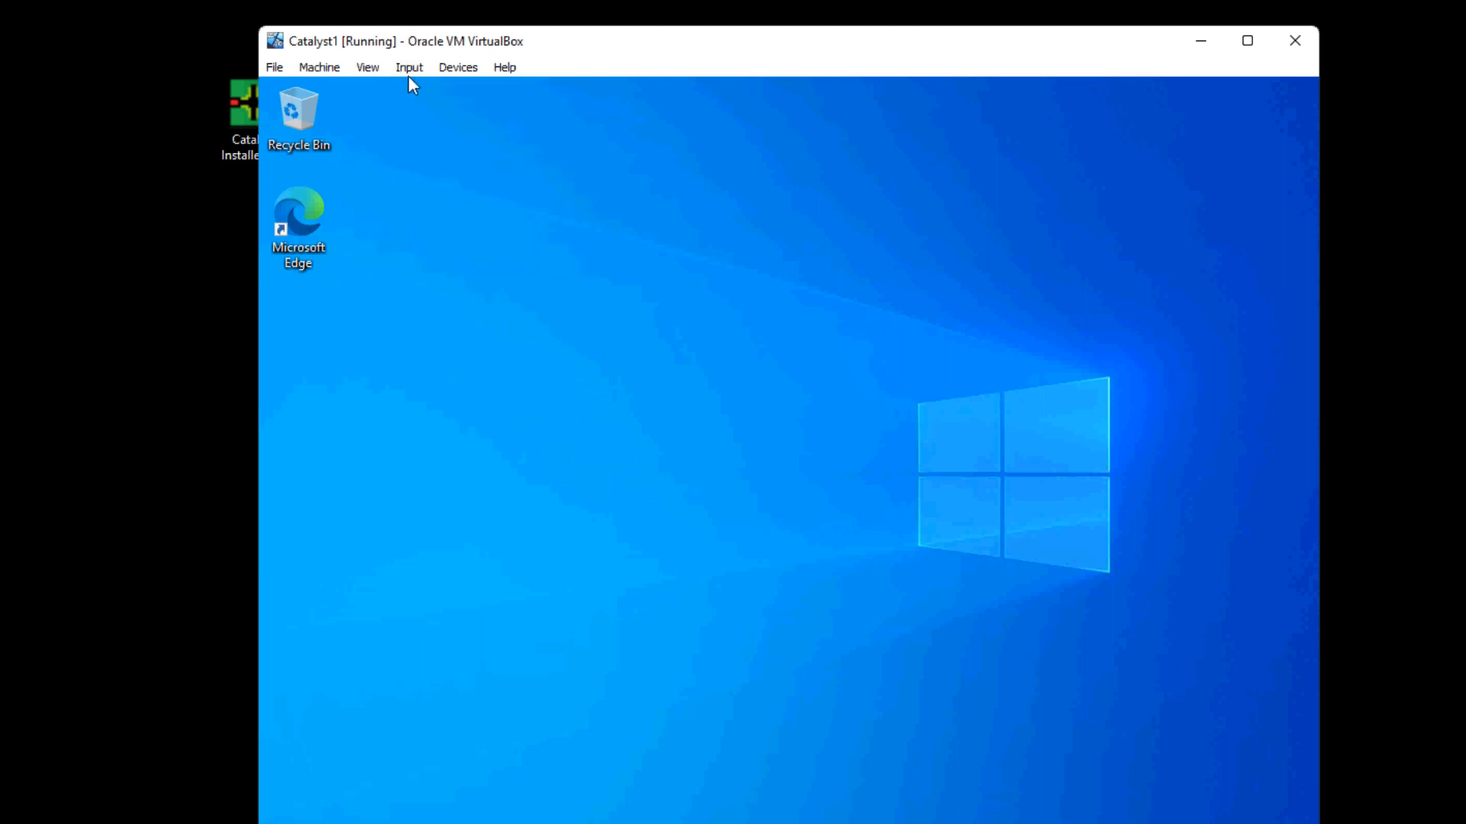
click(408, 73)
mouse_move(368, 75)
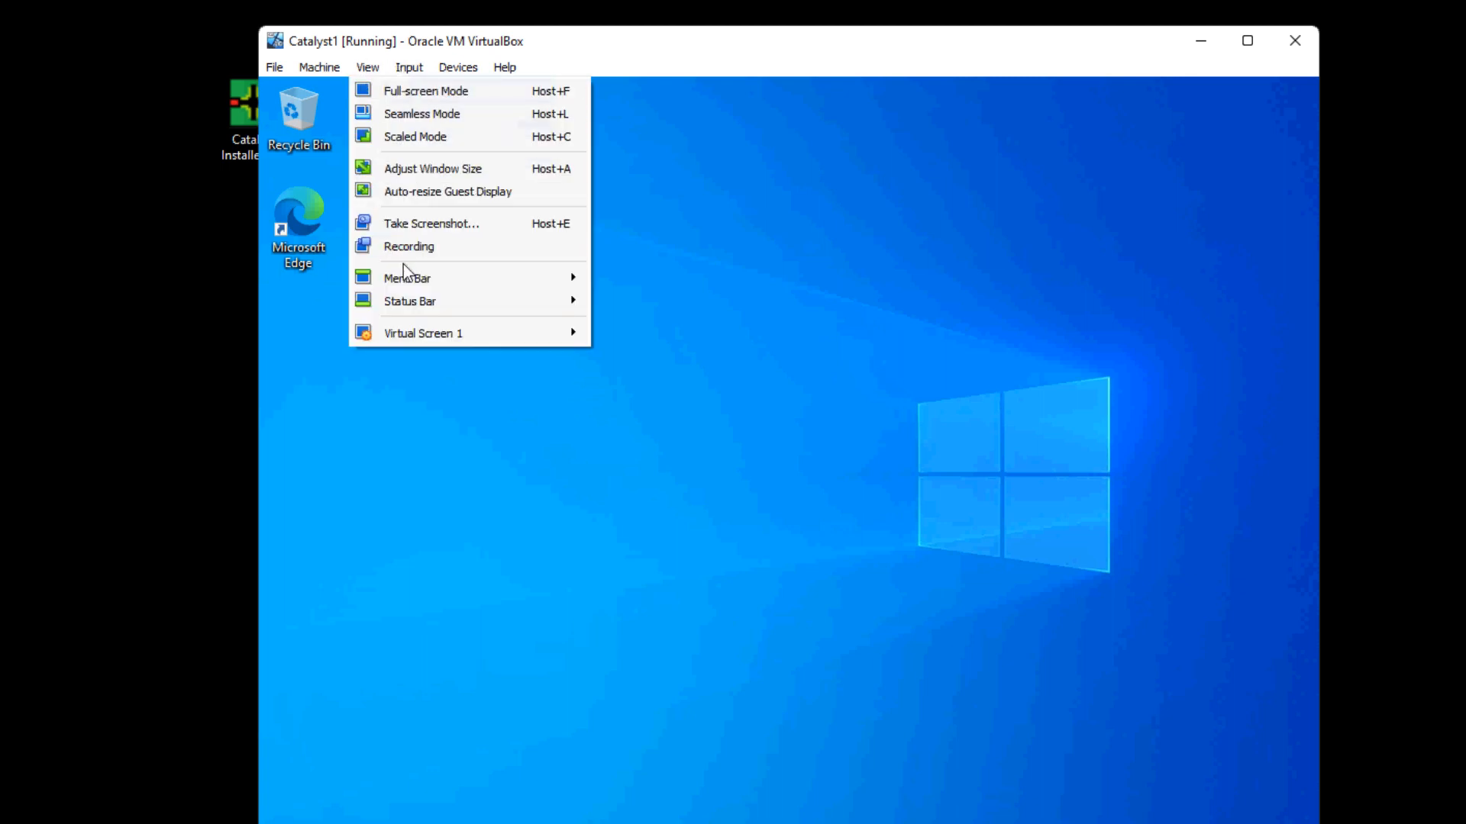
mouse_move(403, 336)
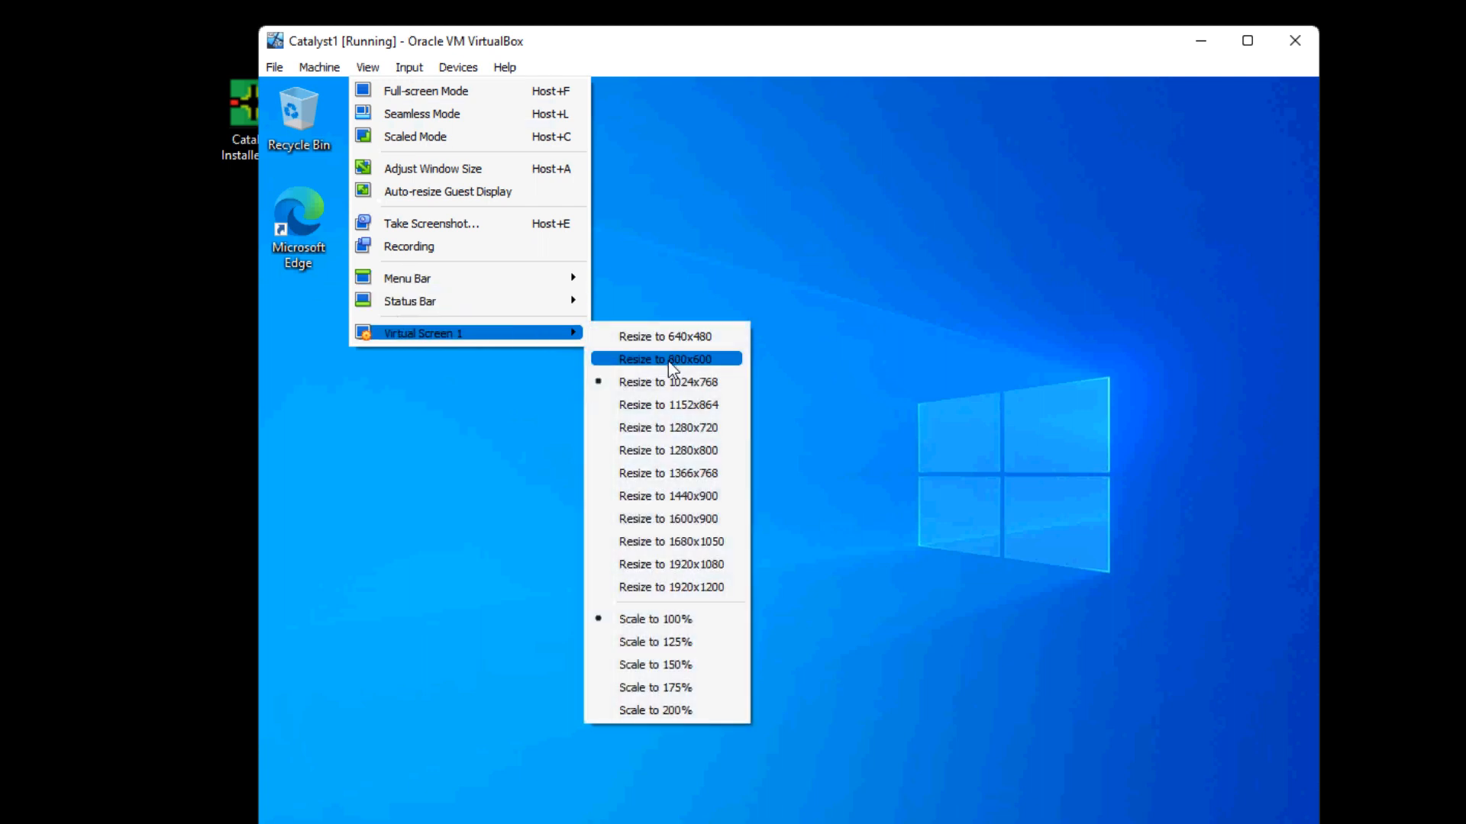
click(671, 359)
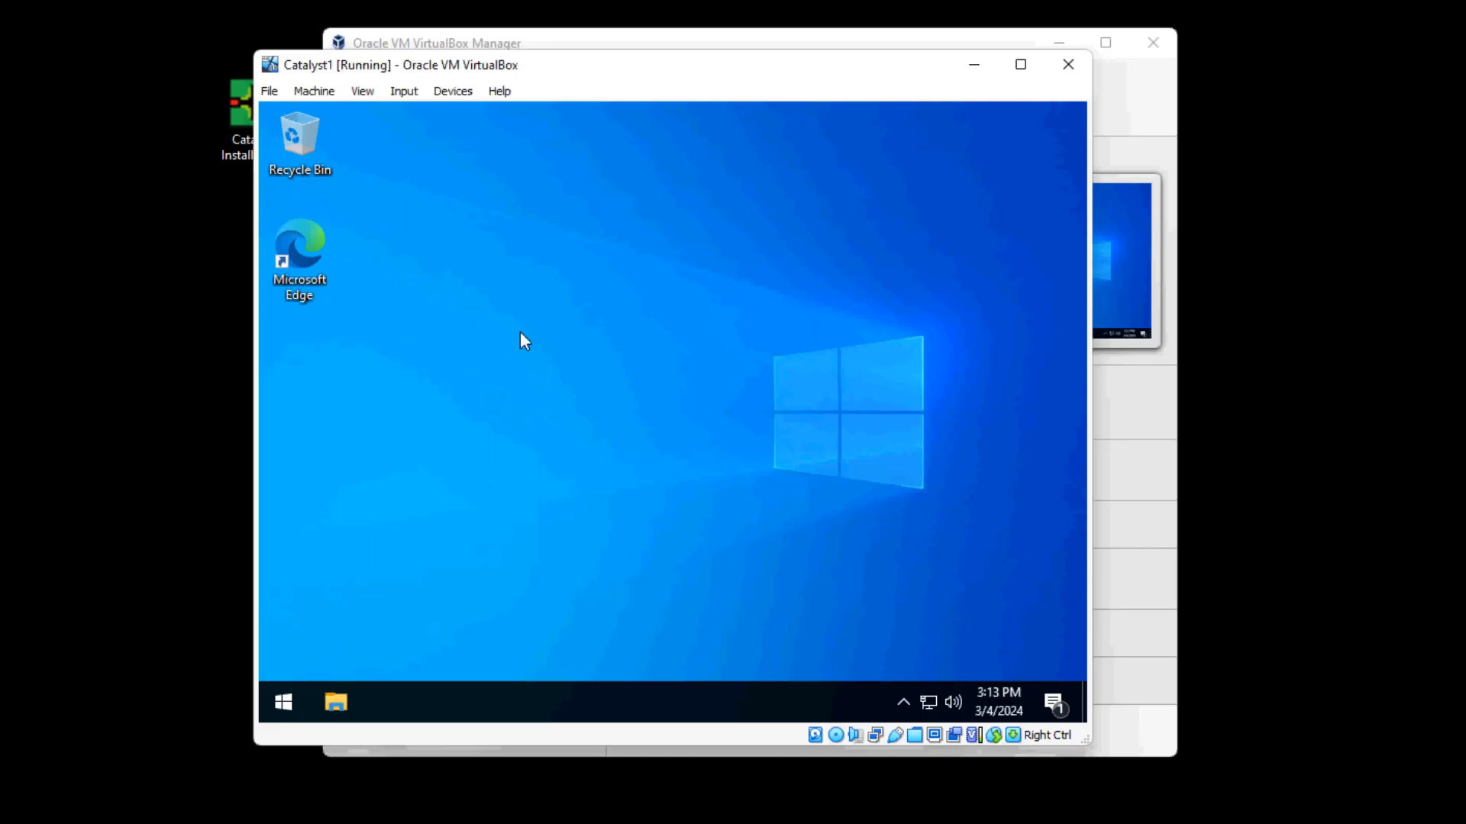
Open the CONTROLLER (Z:) shared drive in the guest's File Explorer and run ADDMACHINE.
click(335, 701)
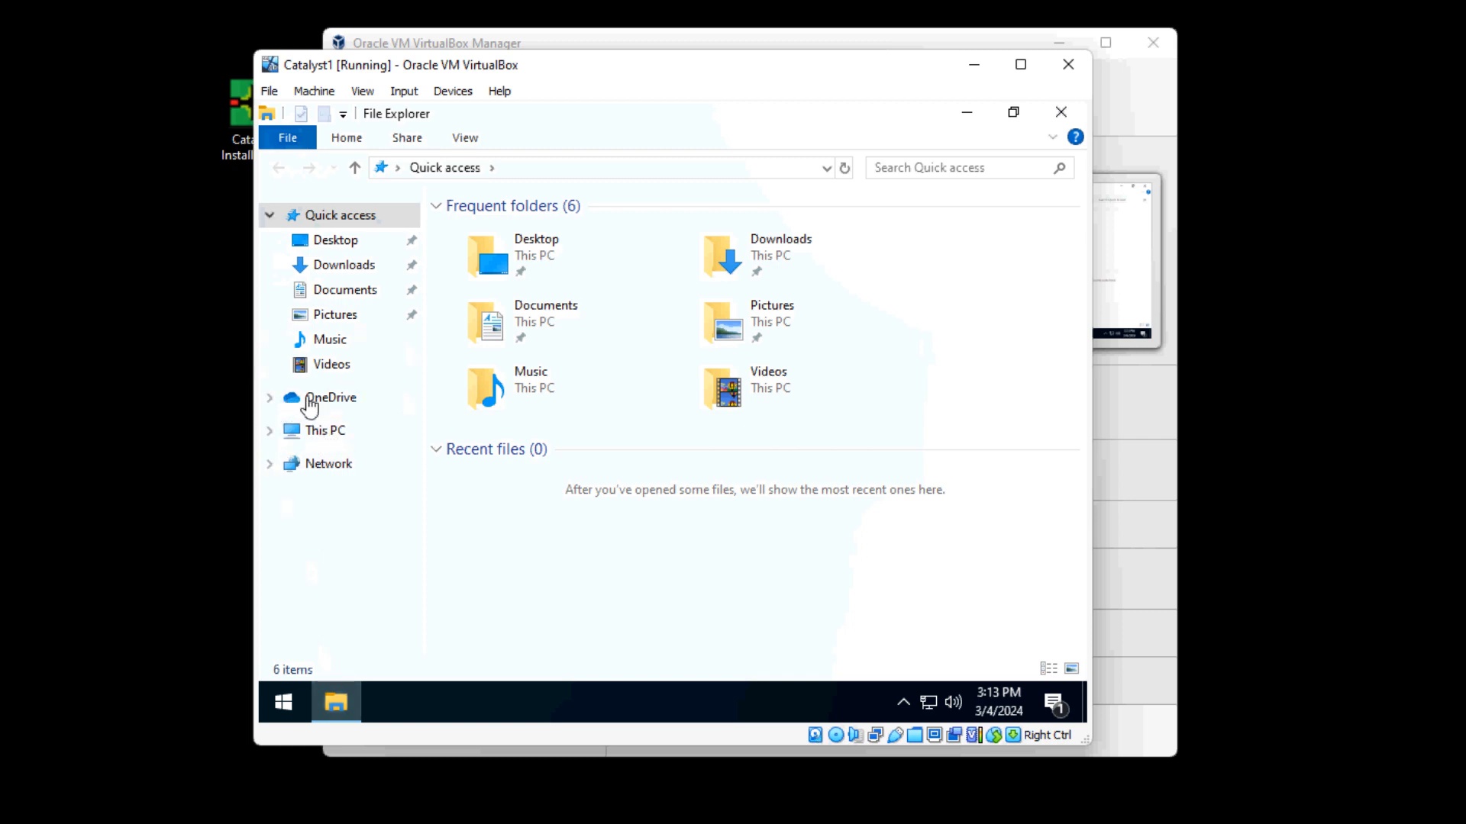
click(343, 434)
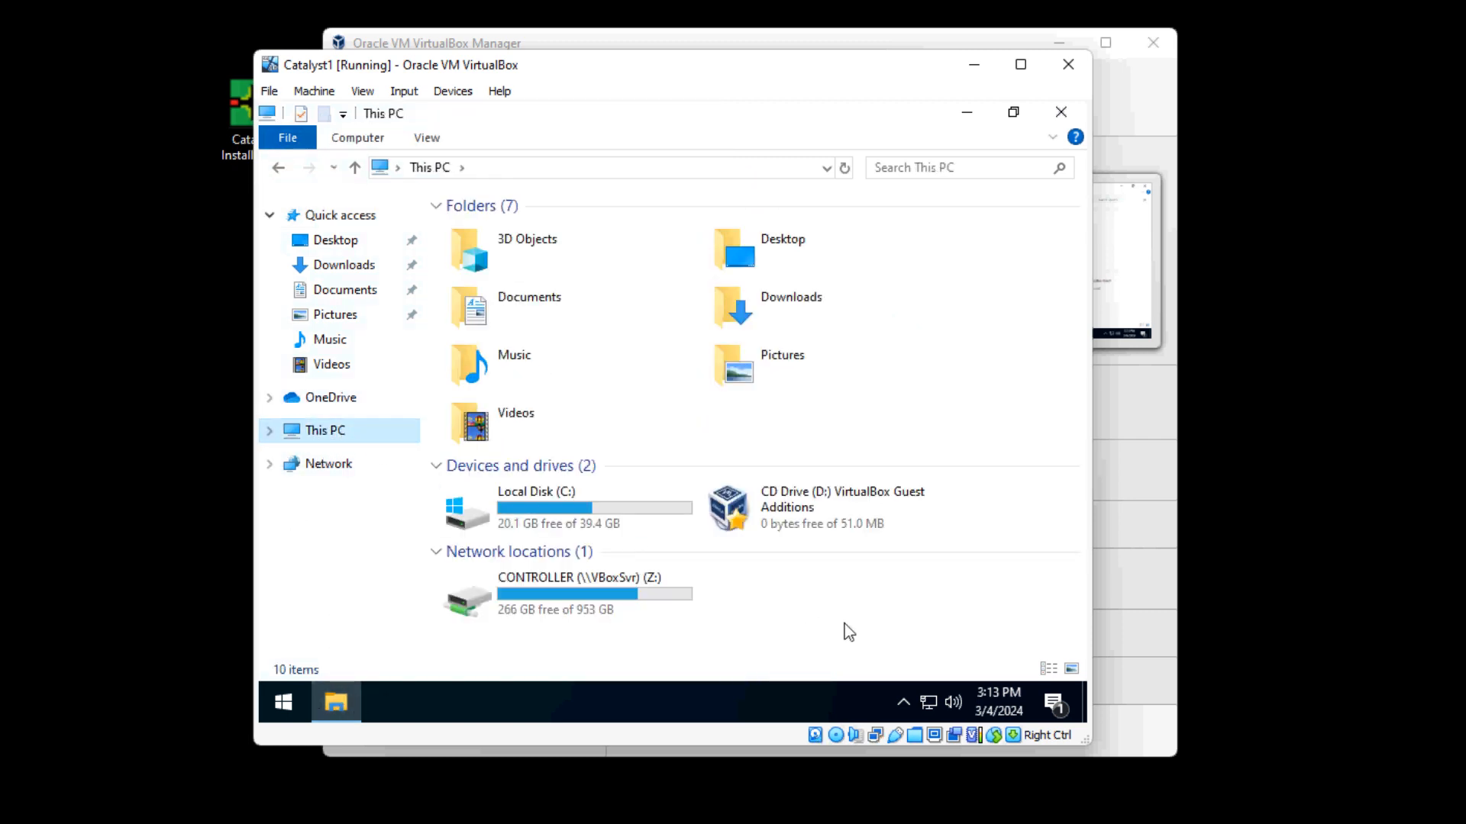
drag(771, 658, 496, 511)
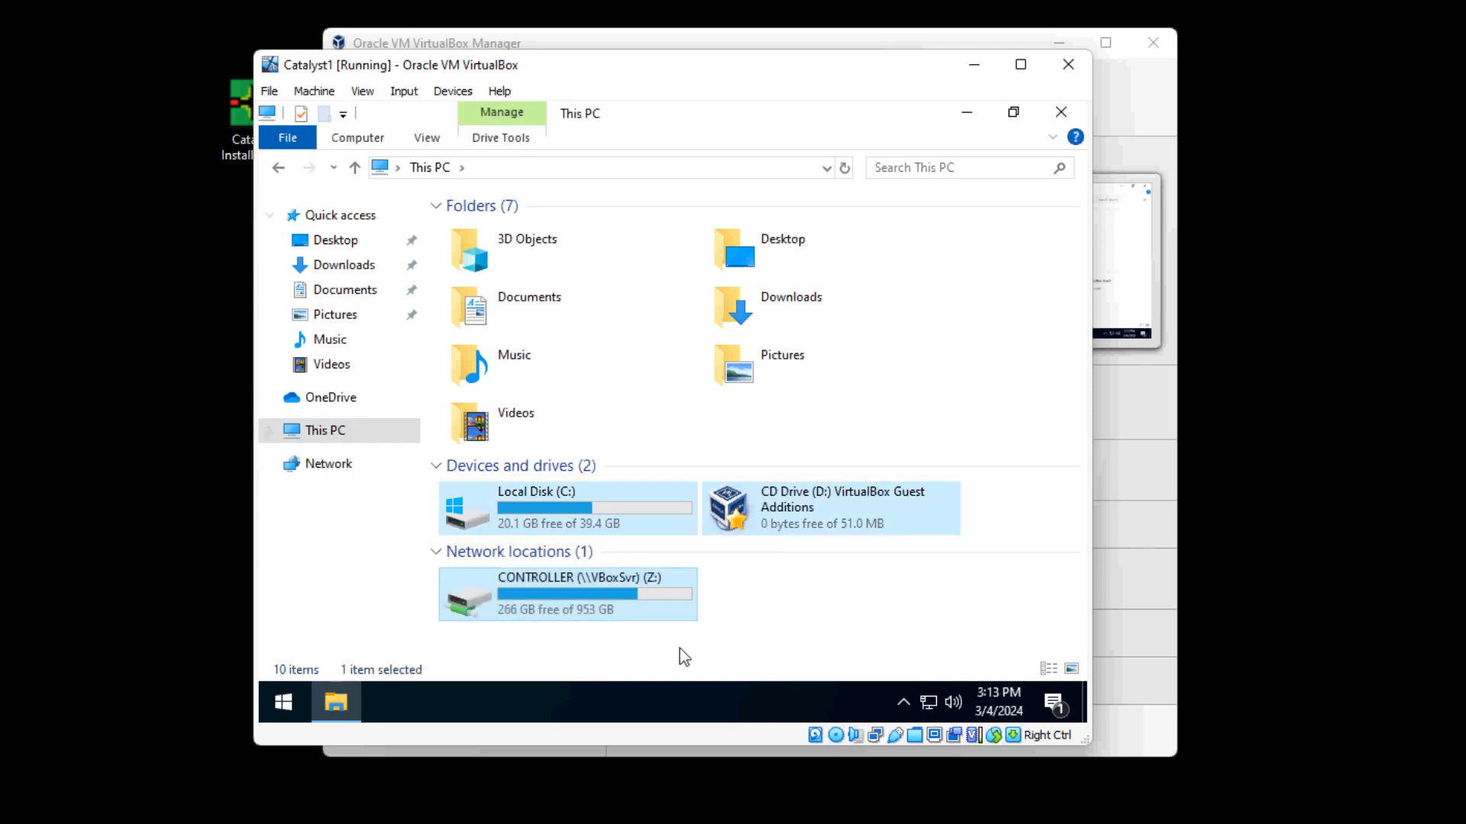
click(759, 631)
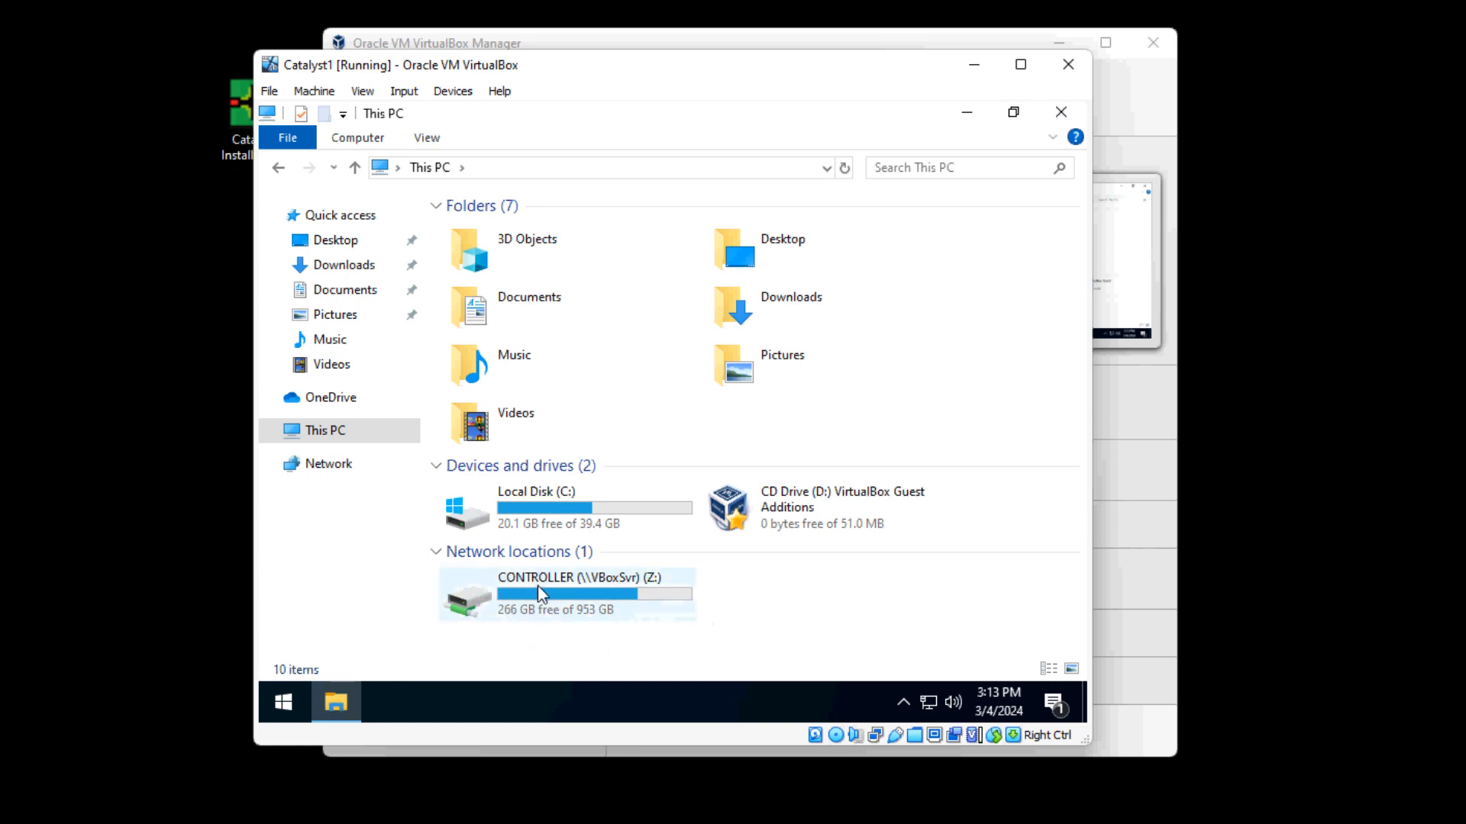
double_click(537, 597)
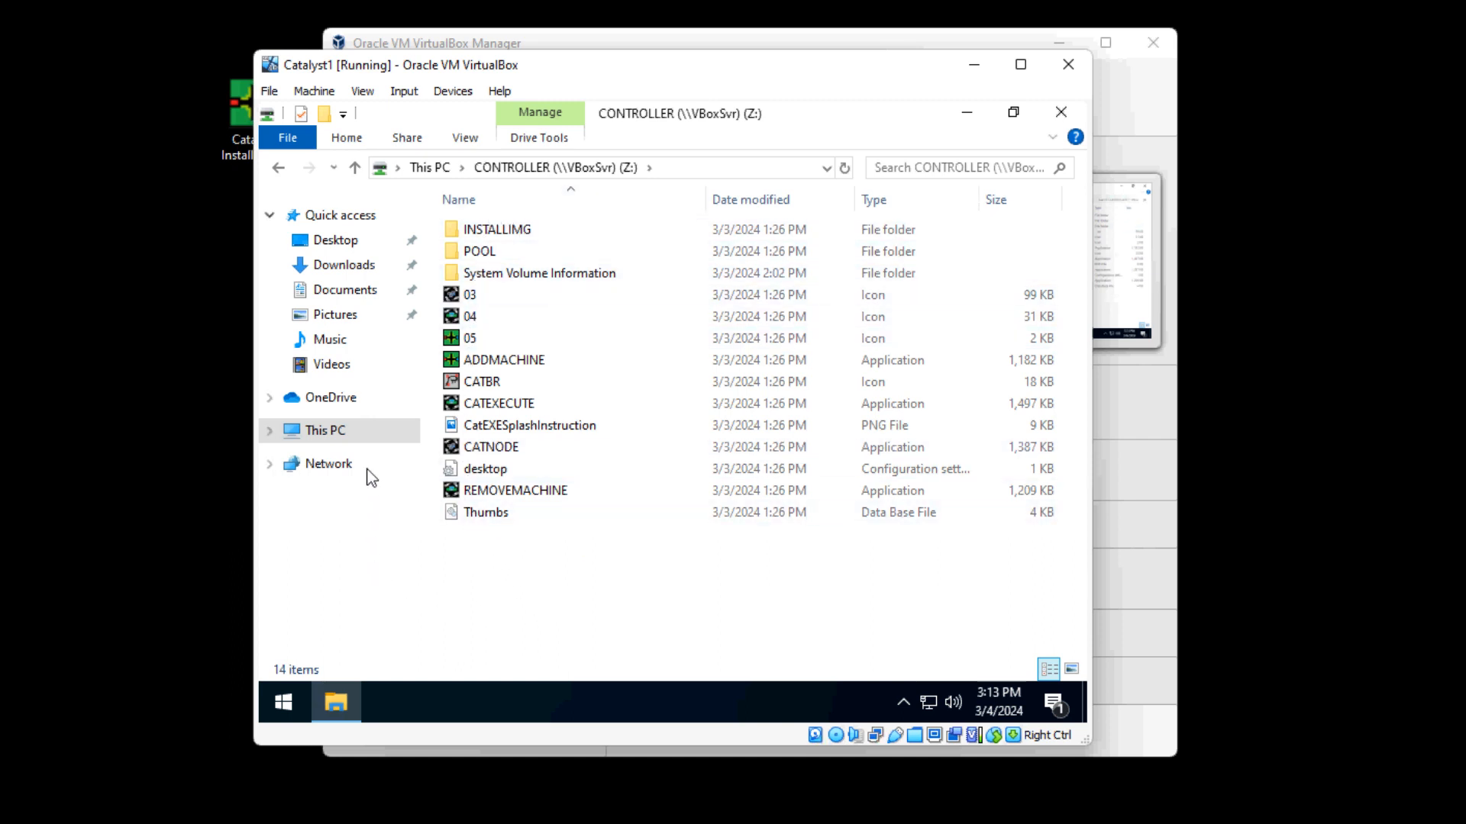
click(539, 363)
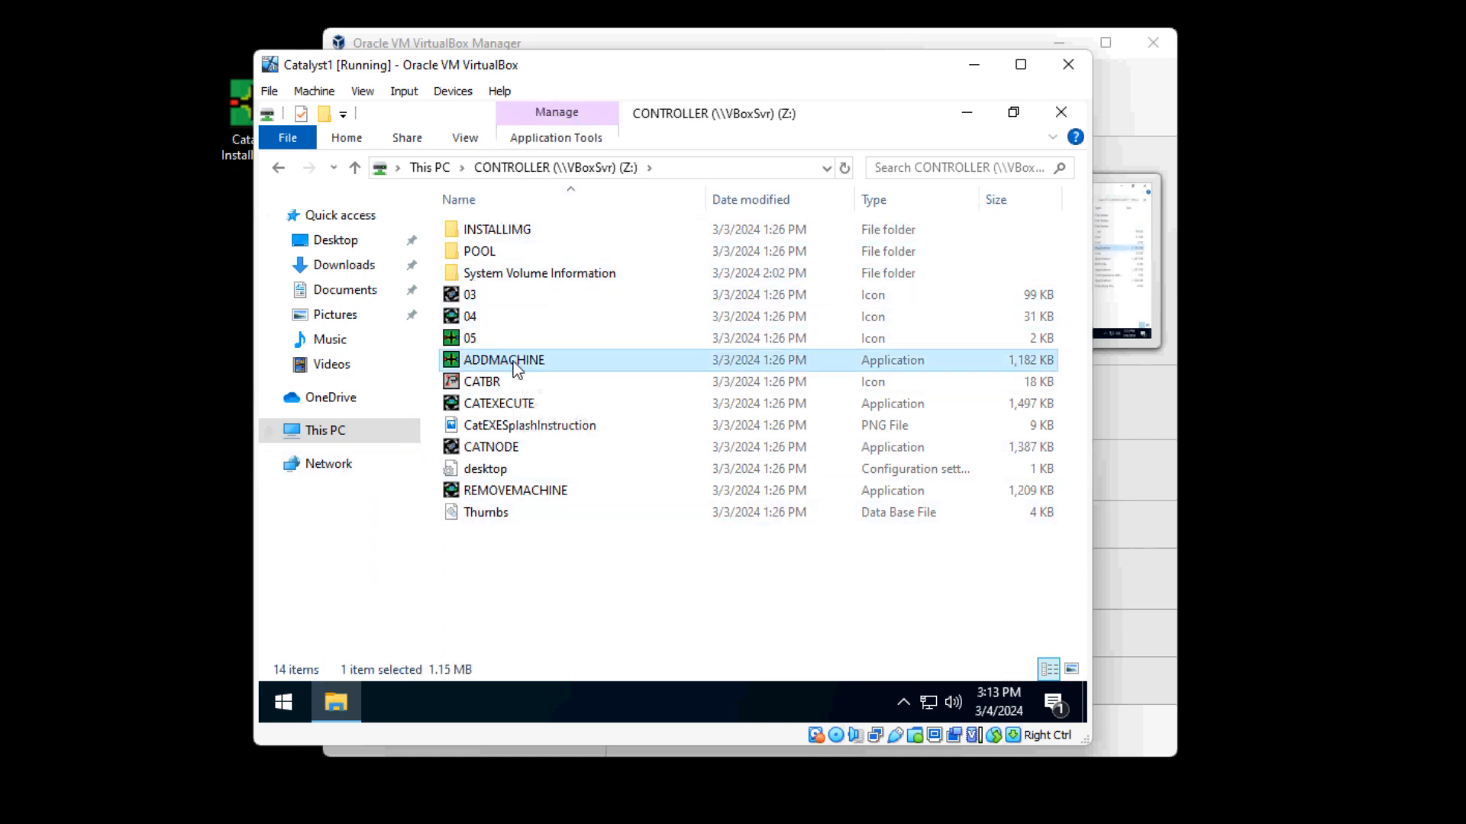
double_click(513, 362)
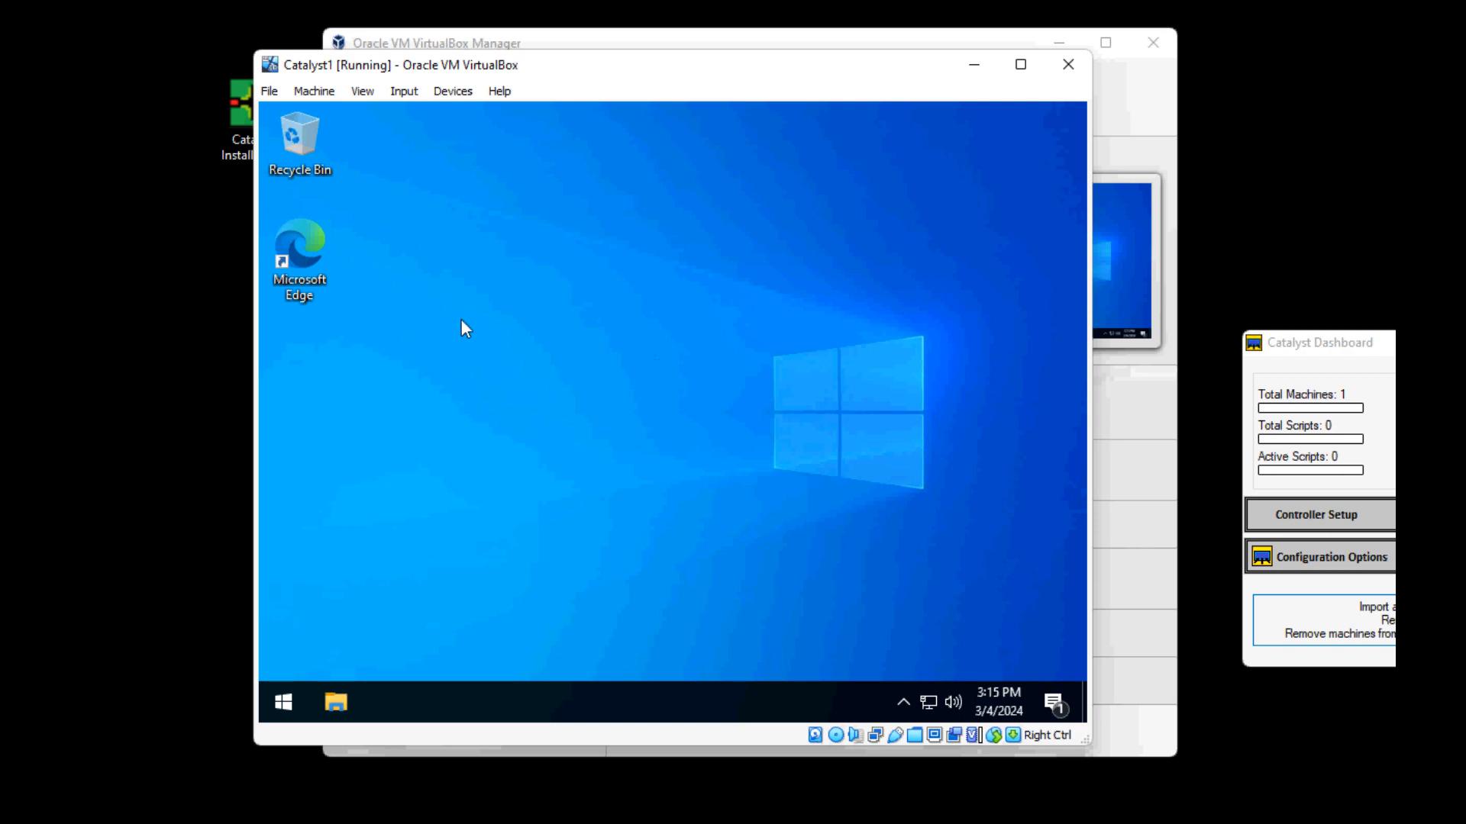
Check the guest's hidden tray icons for Catalyst and inspect the added machine in the Catalyst Command Center.
click(903, 704)
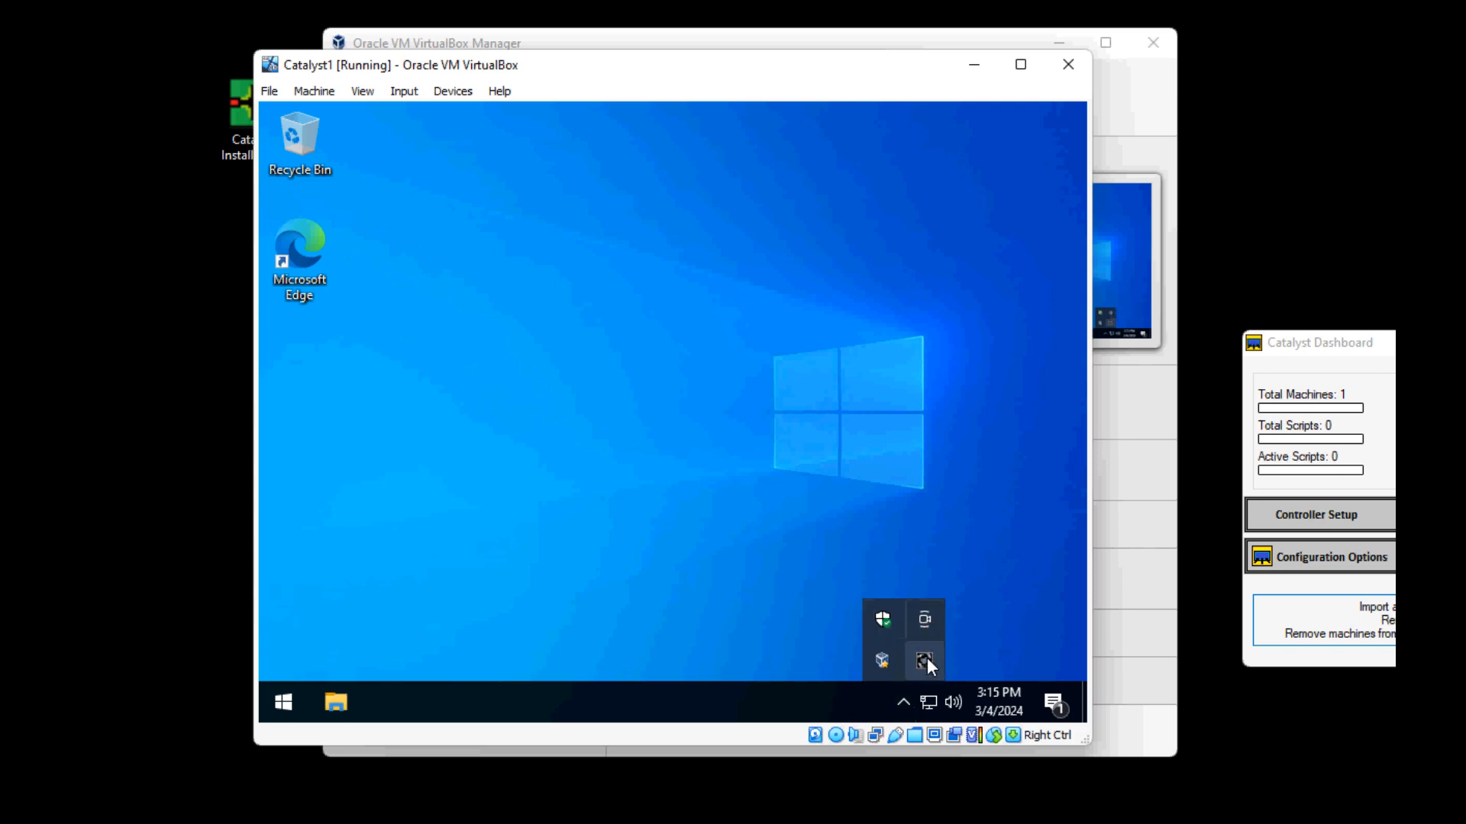
click(644, 436)
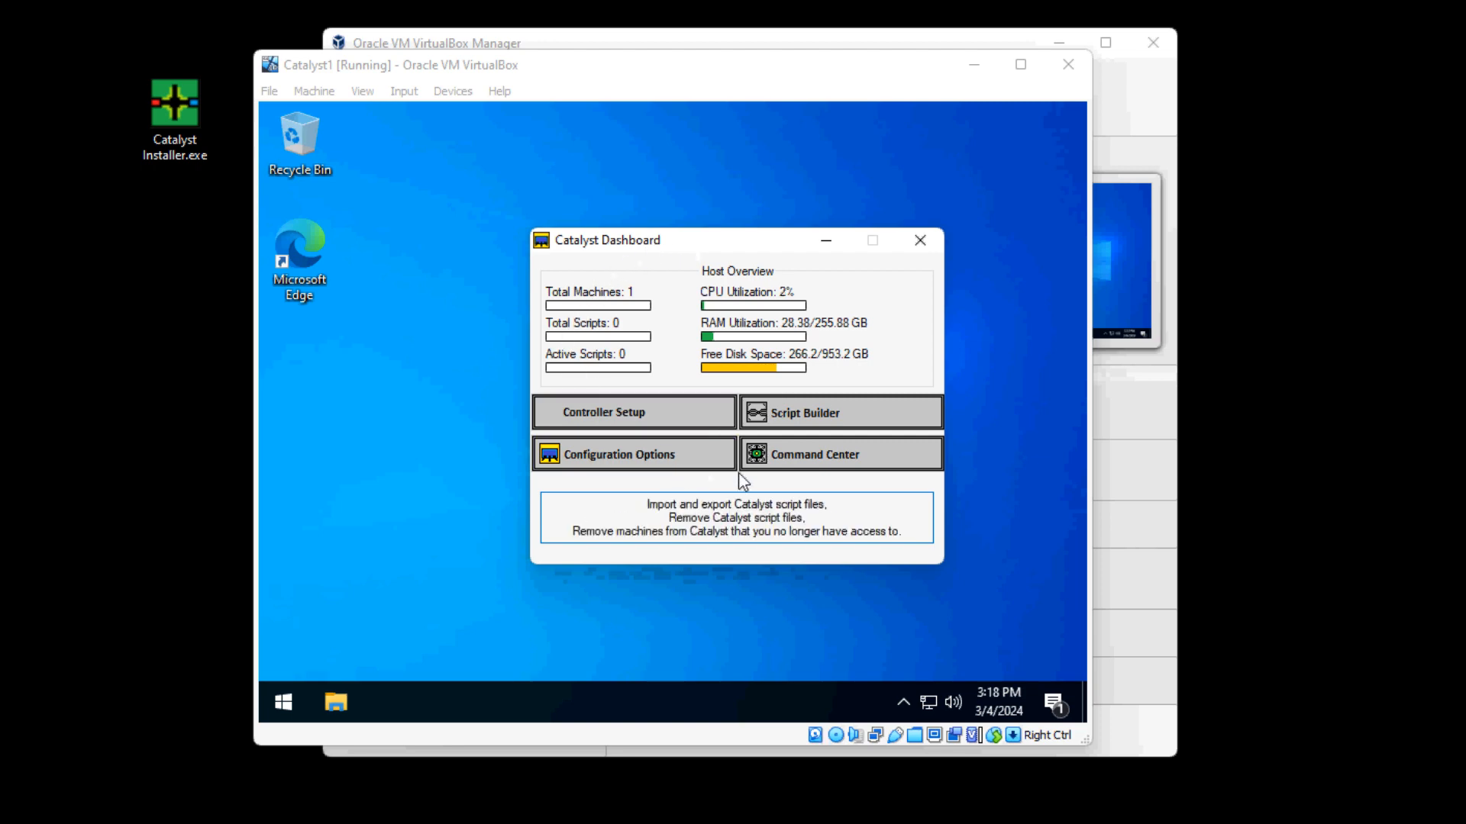
click(810, 458)
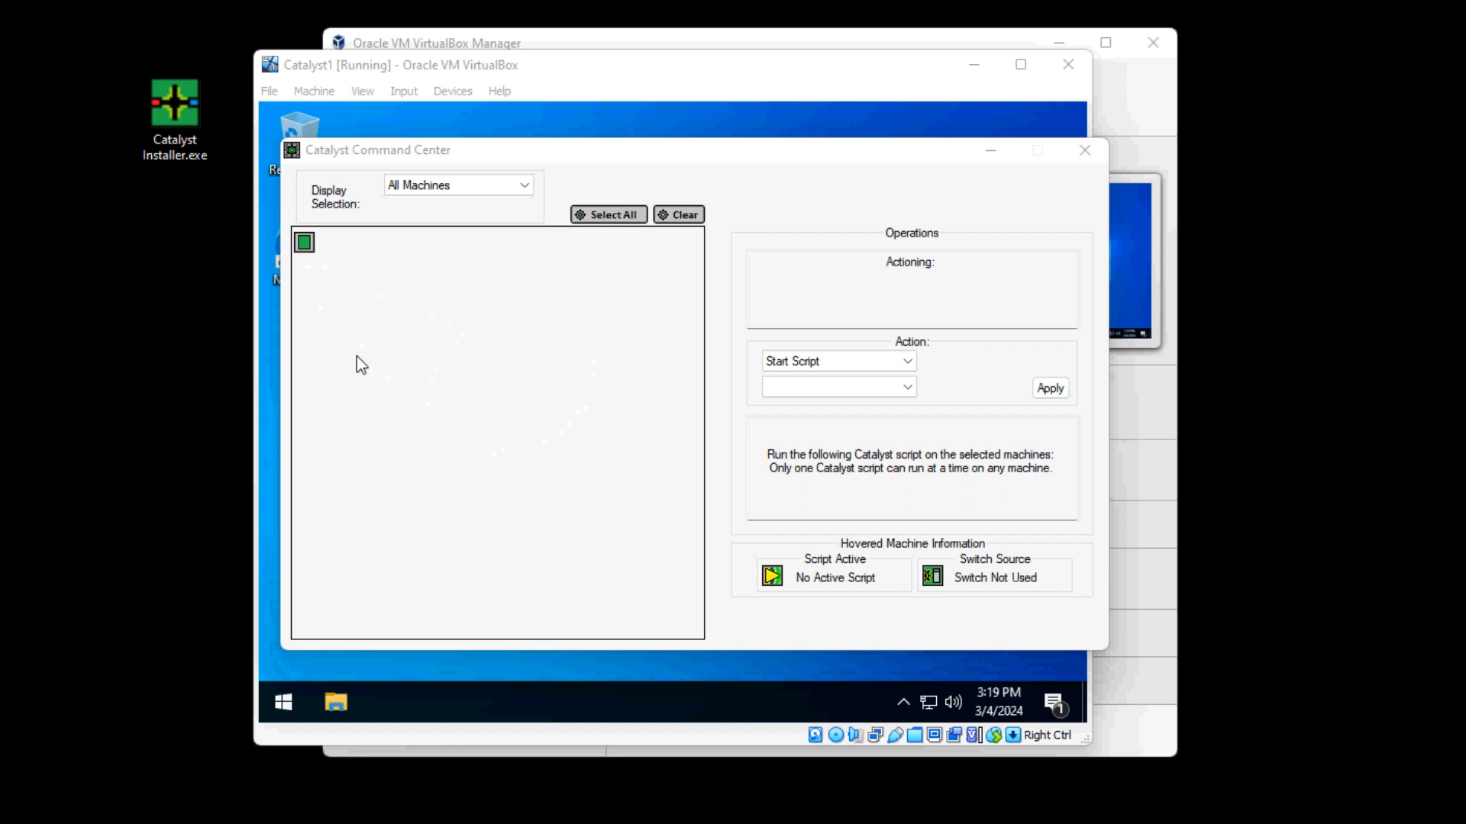
mouse_move(305, 243)
drag(587, 166, 905, 208)
key(alt+F4)
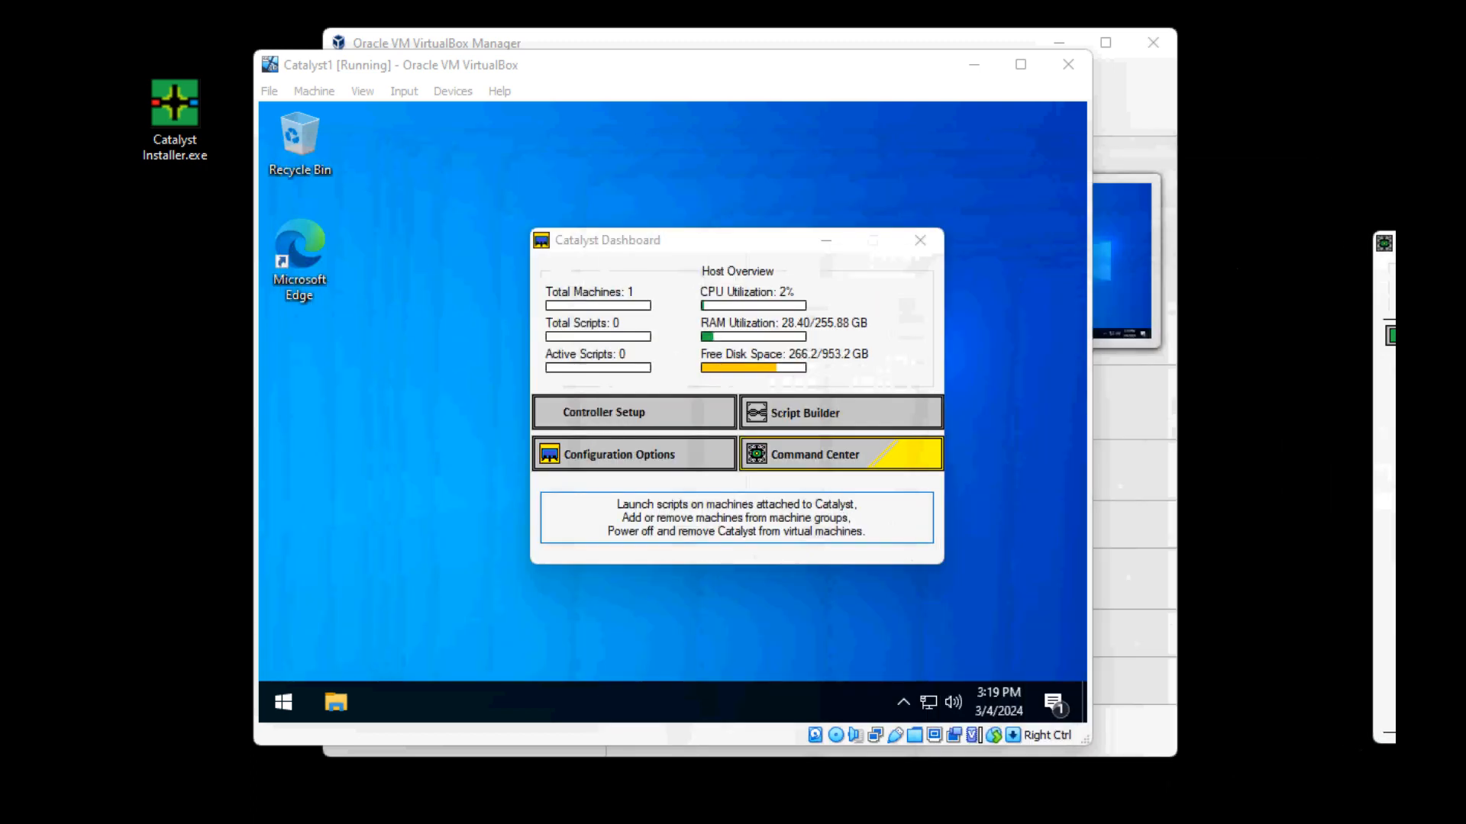
Shut down Windows in the Catalyst1 virtual machine.
right_click(291, 685)
mouse_move(381, 644)
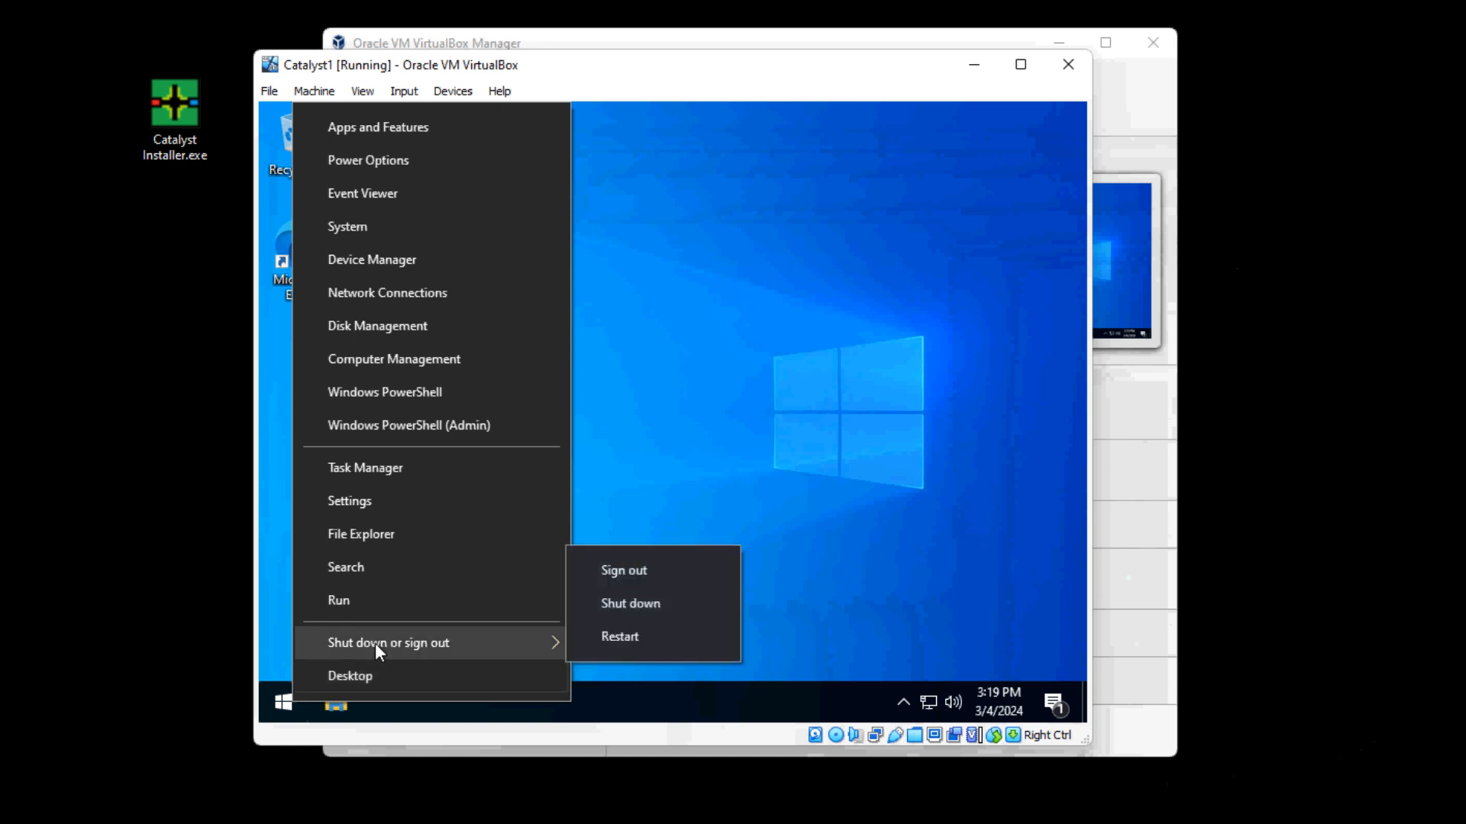
click(647, 605)
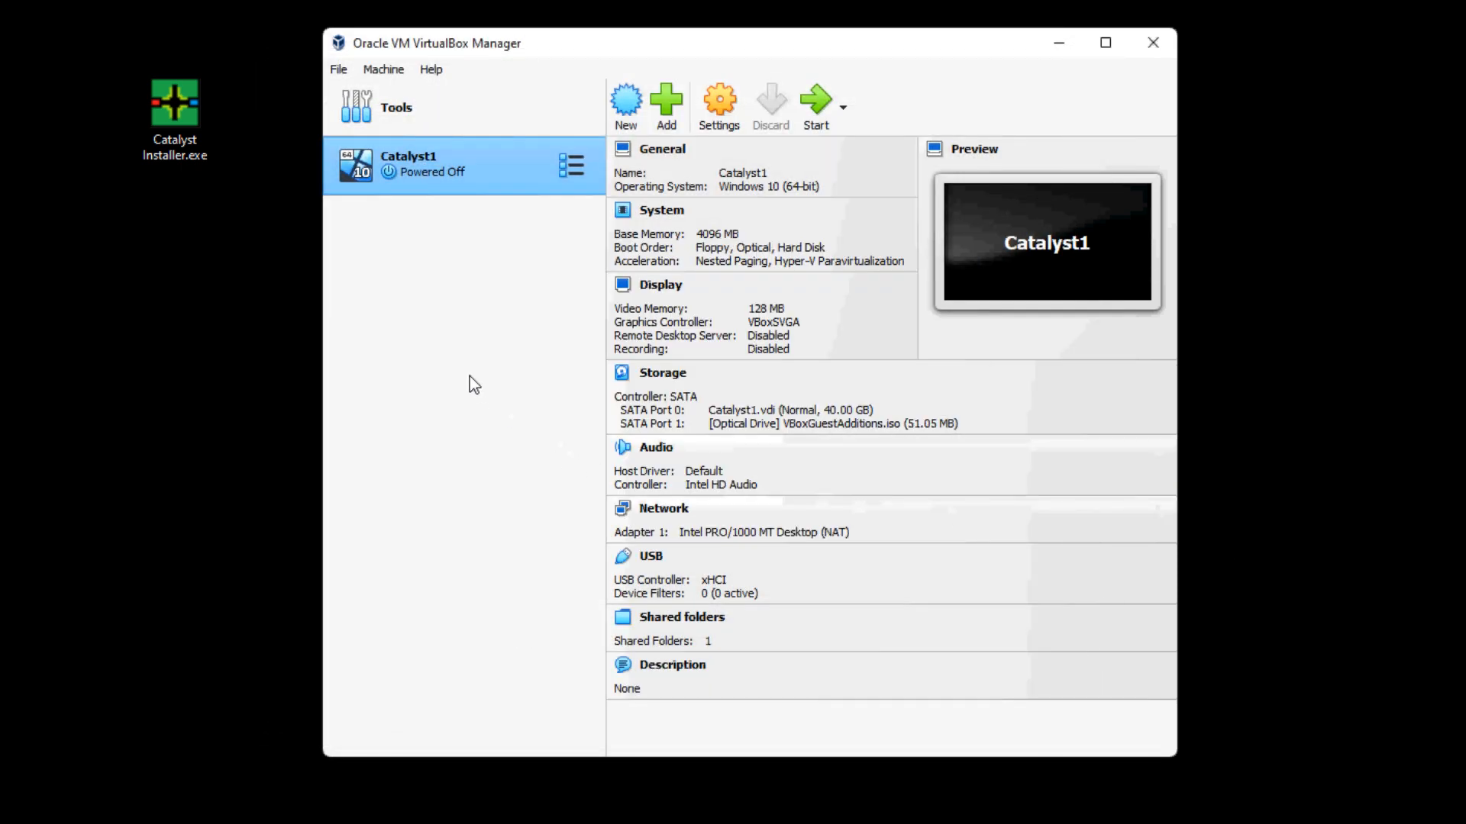
Start cloning the Catalyst1 virtual machine in VirtualBox Manager and name the clone Catalyst2.
click(438, 45)
right_click(446, 168)
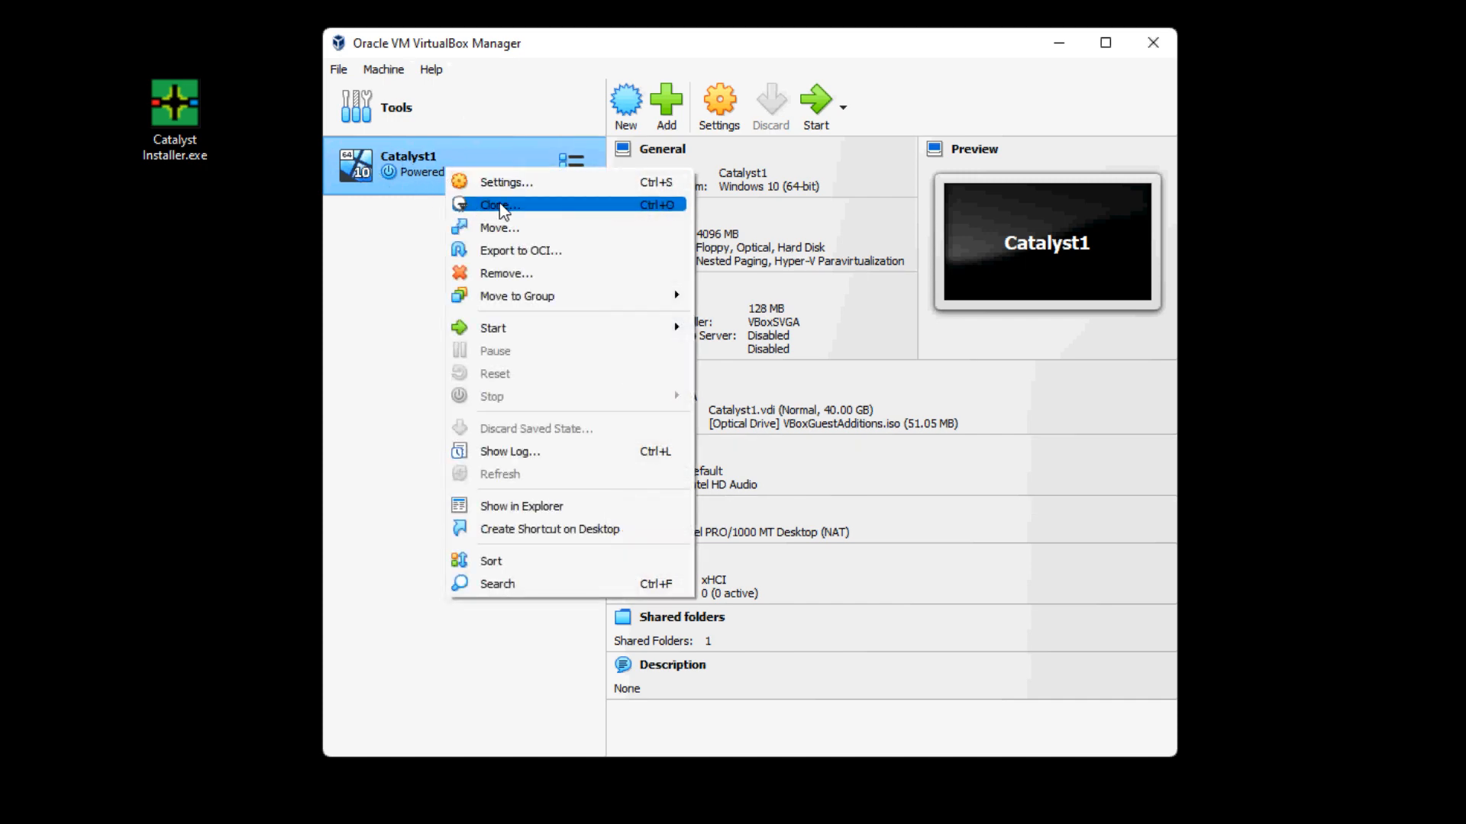
click(501, 206)
key(End)
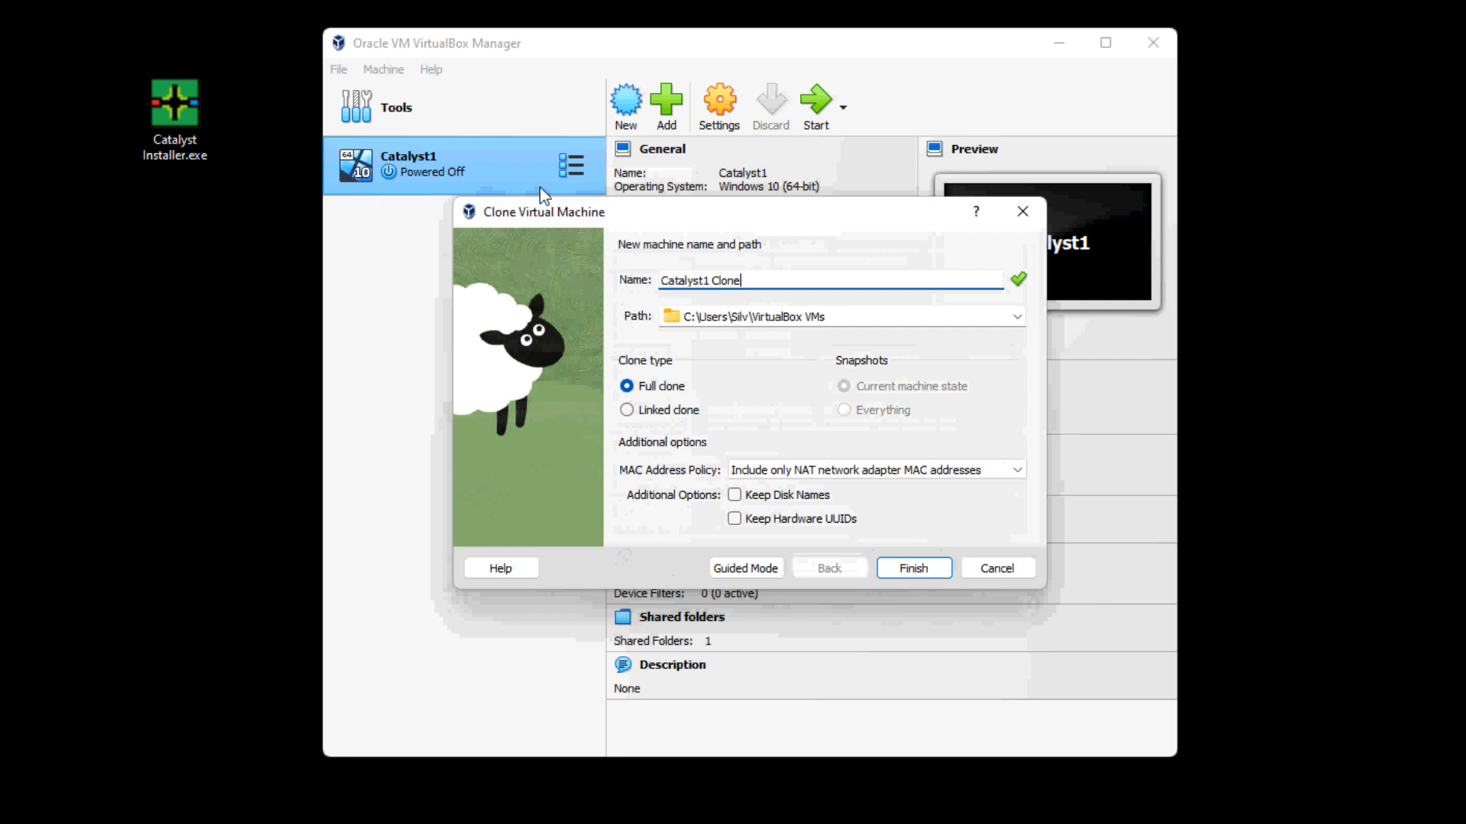
key(BackSpace)
key(BackSpace)
key(BackSpace)
key(BackSpace)
key(BackSpace)
key(BackSpace)
key(BackSpace)
text(2)
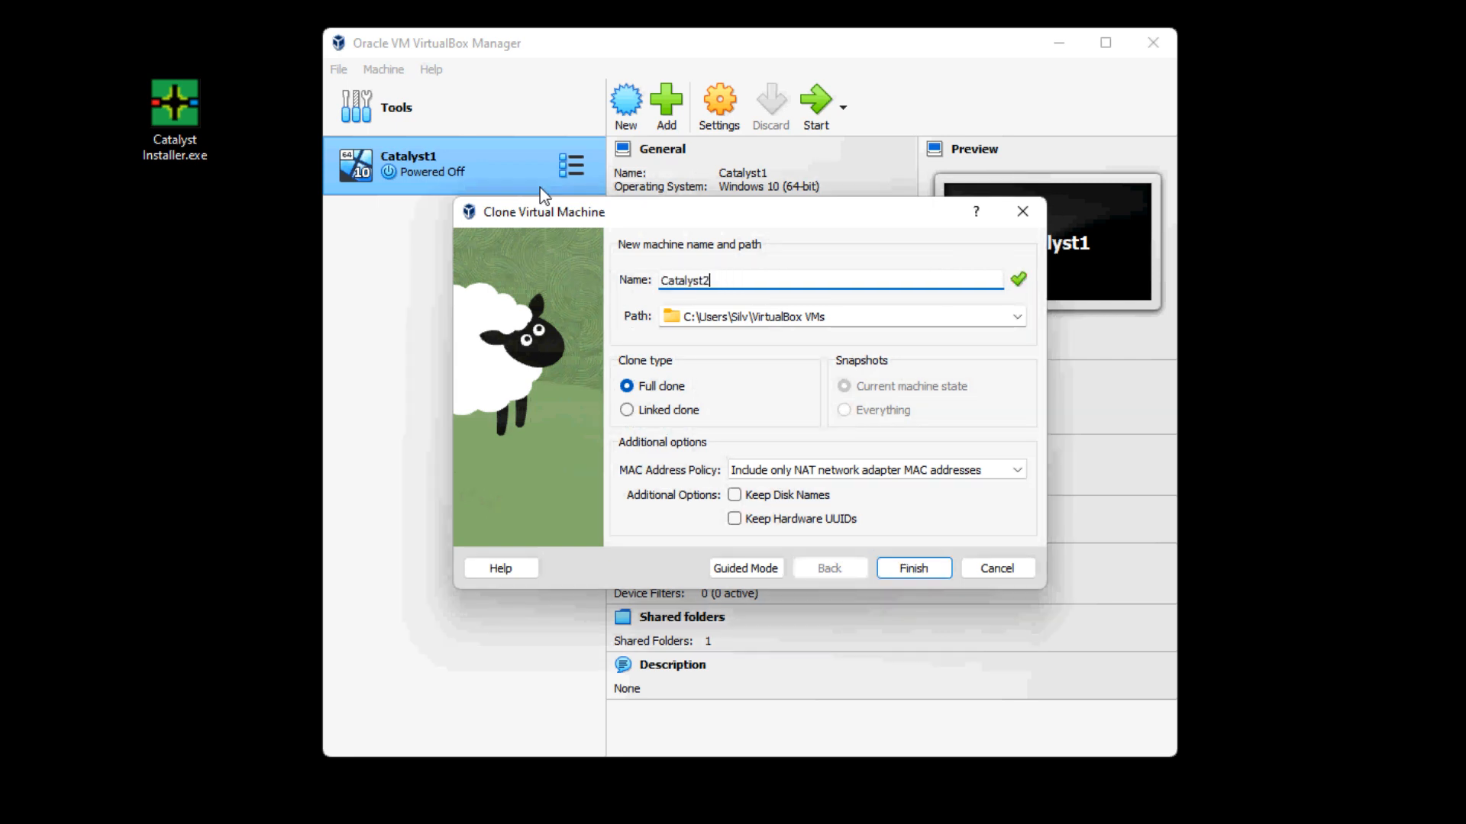
Set the MAC address policy to generate new MAC addresses for all network adapters and create the full clone.
click(874, 470)
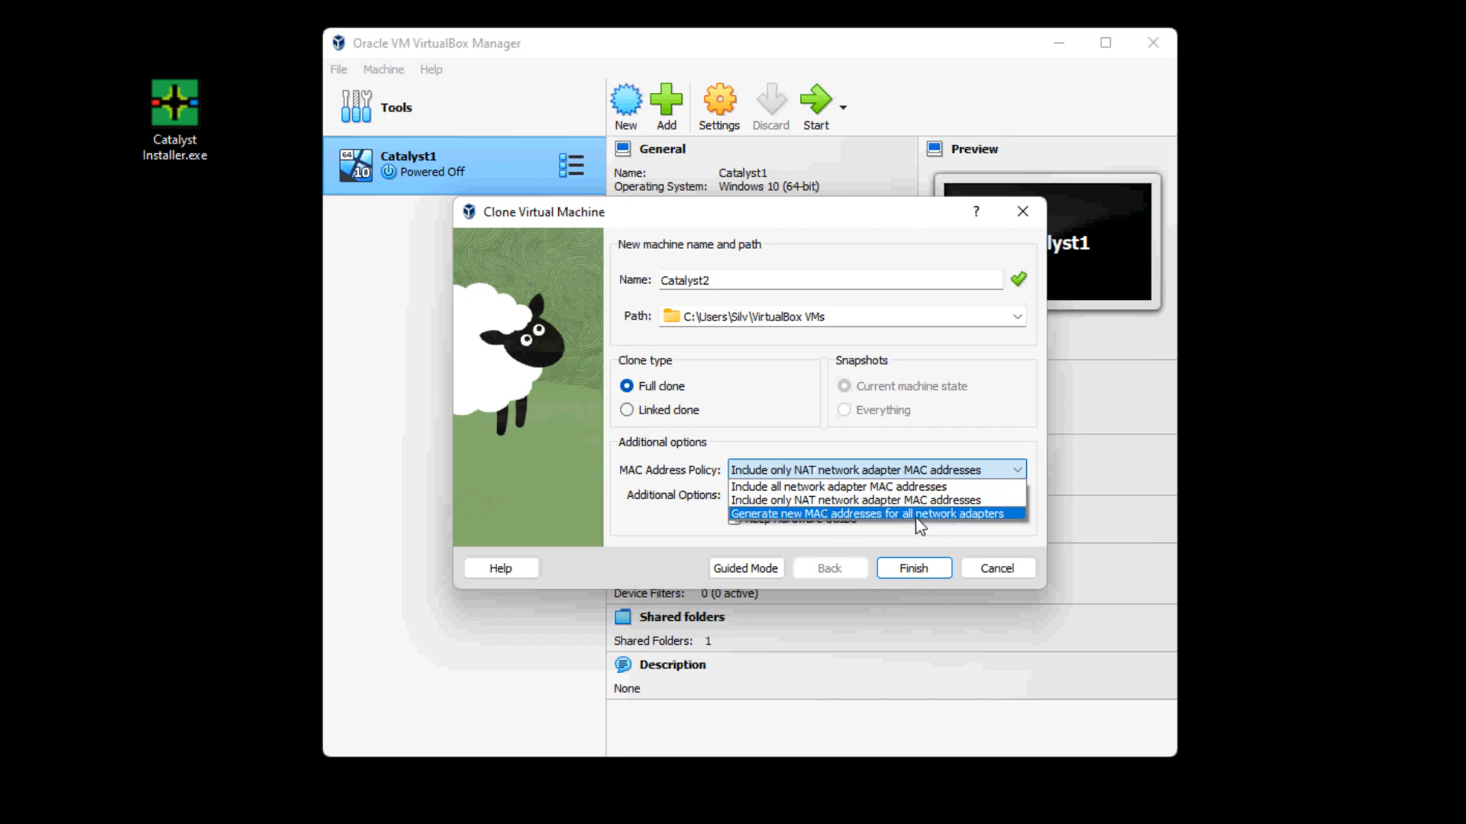
click(945, 515)
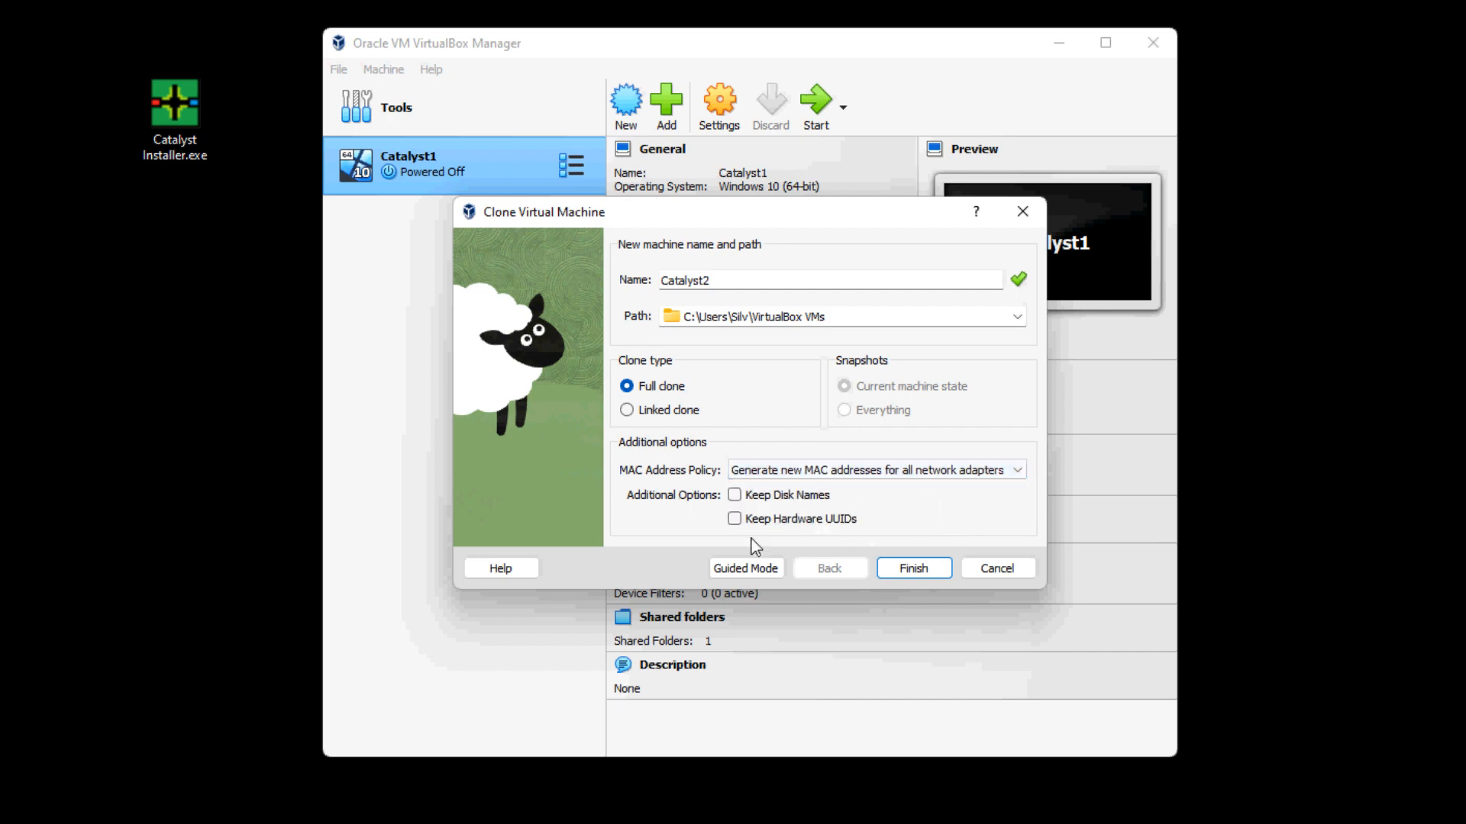
click(913, 574)
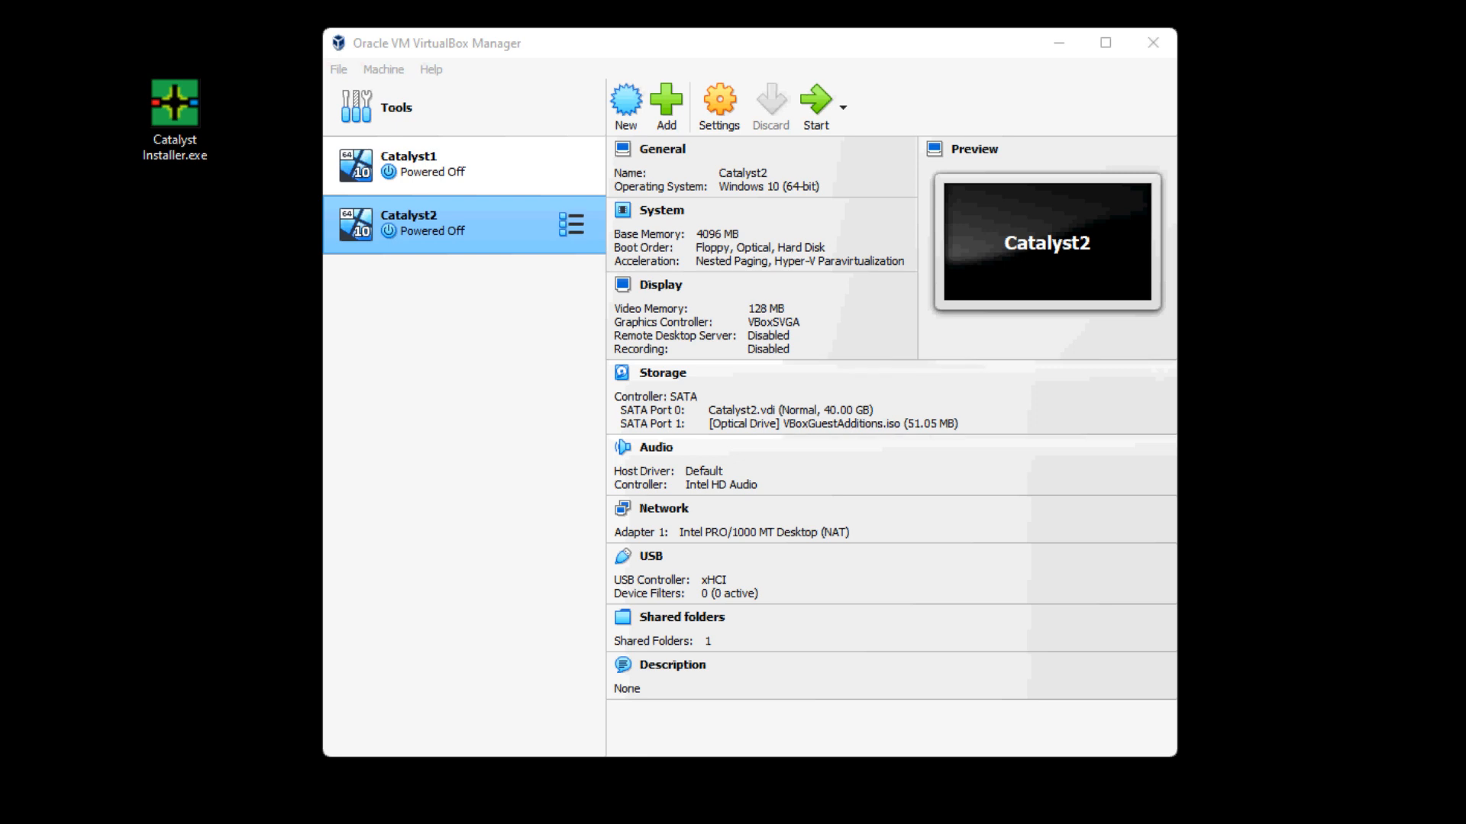
click(572, 377)
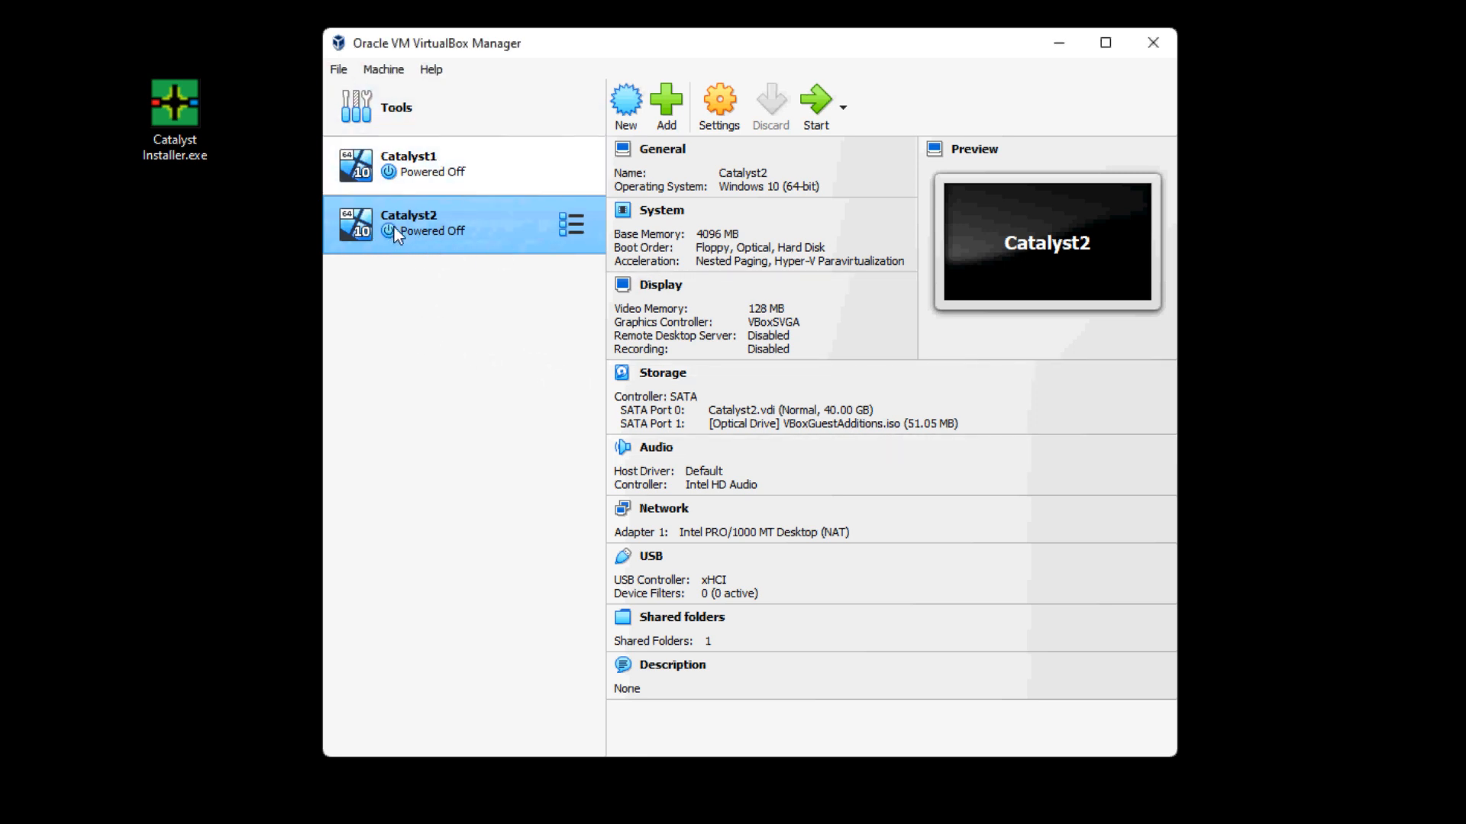
Start the Catalyst2 virtual machine and check its entry in the Catalyst Command Center once Windows has loaded.
double_click(458, 223)
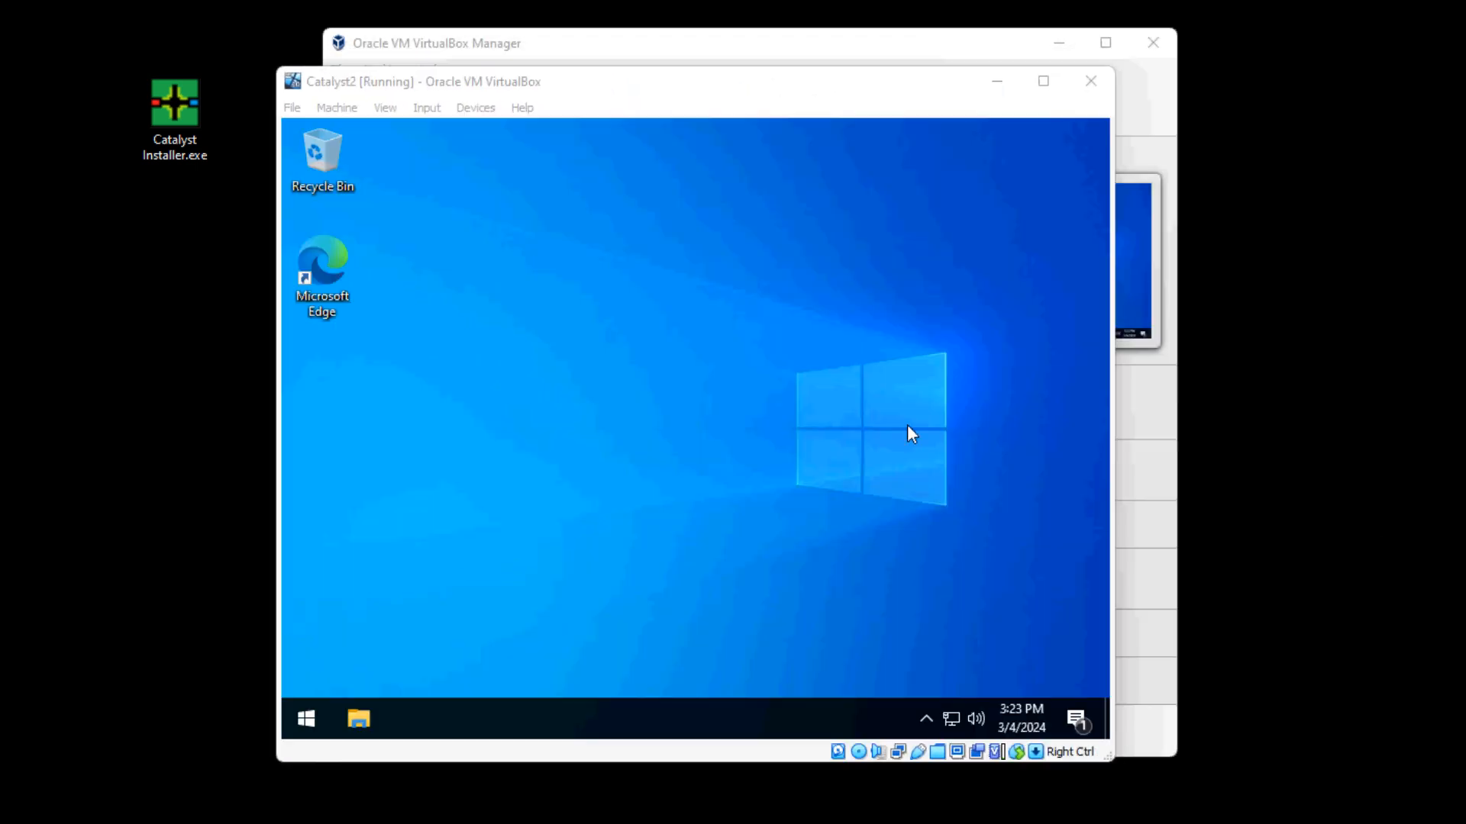
click(908, 432)
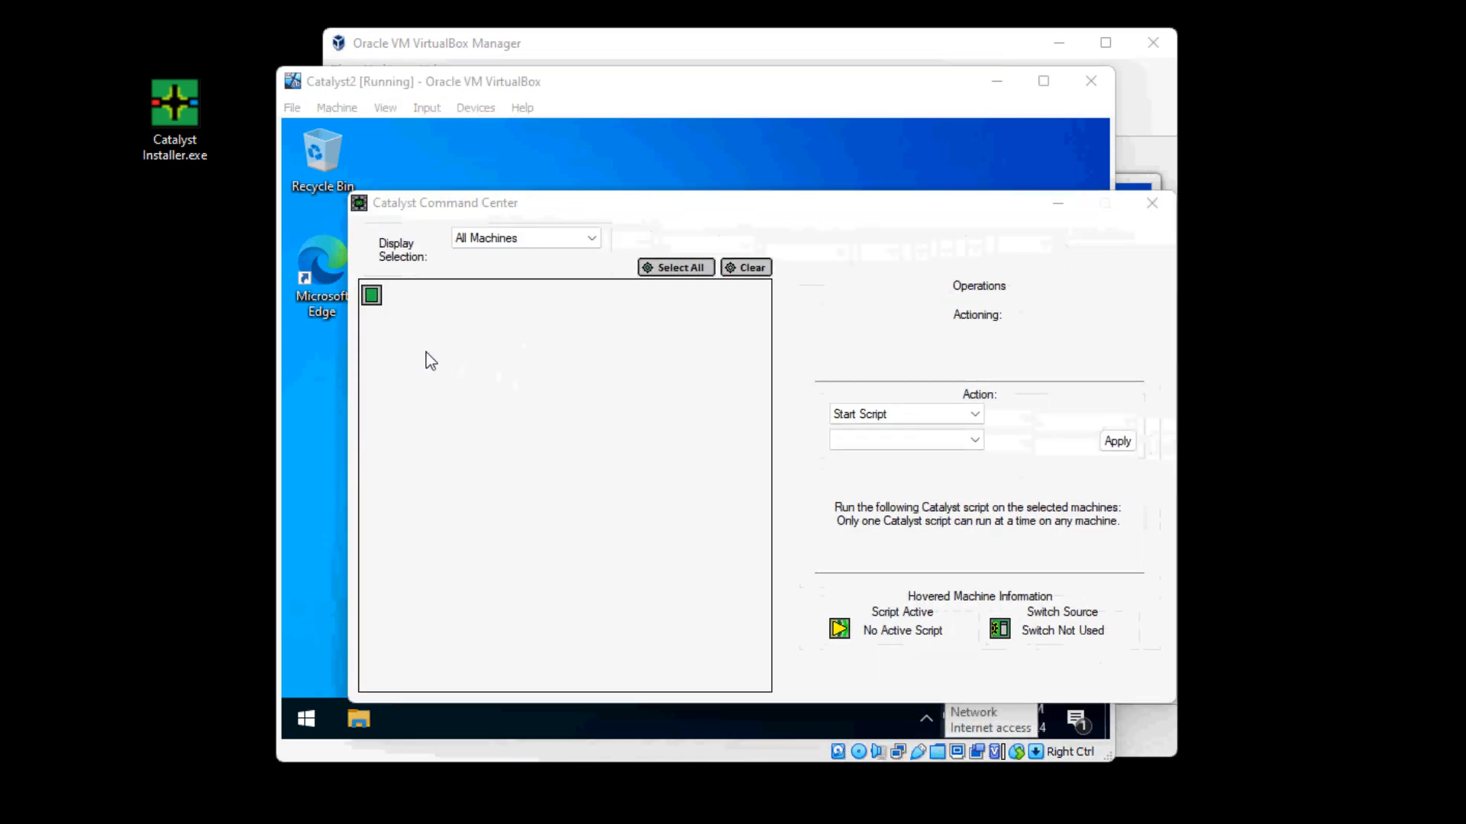
mouse_move(366, 294)
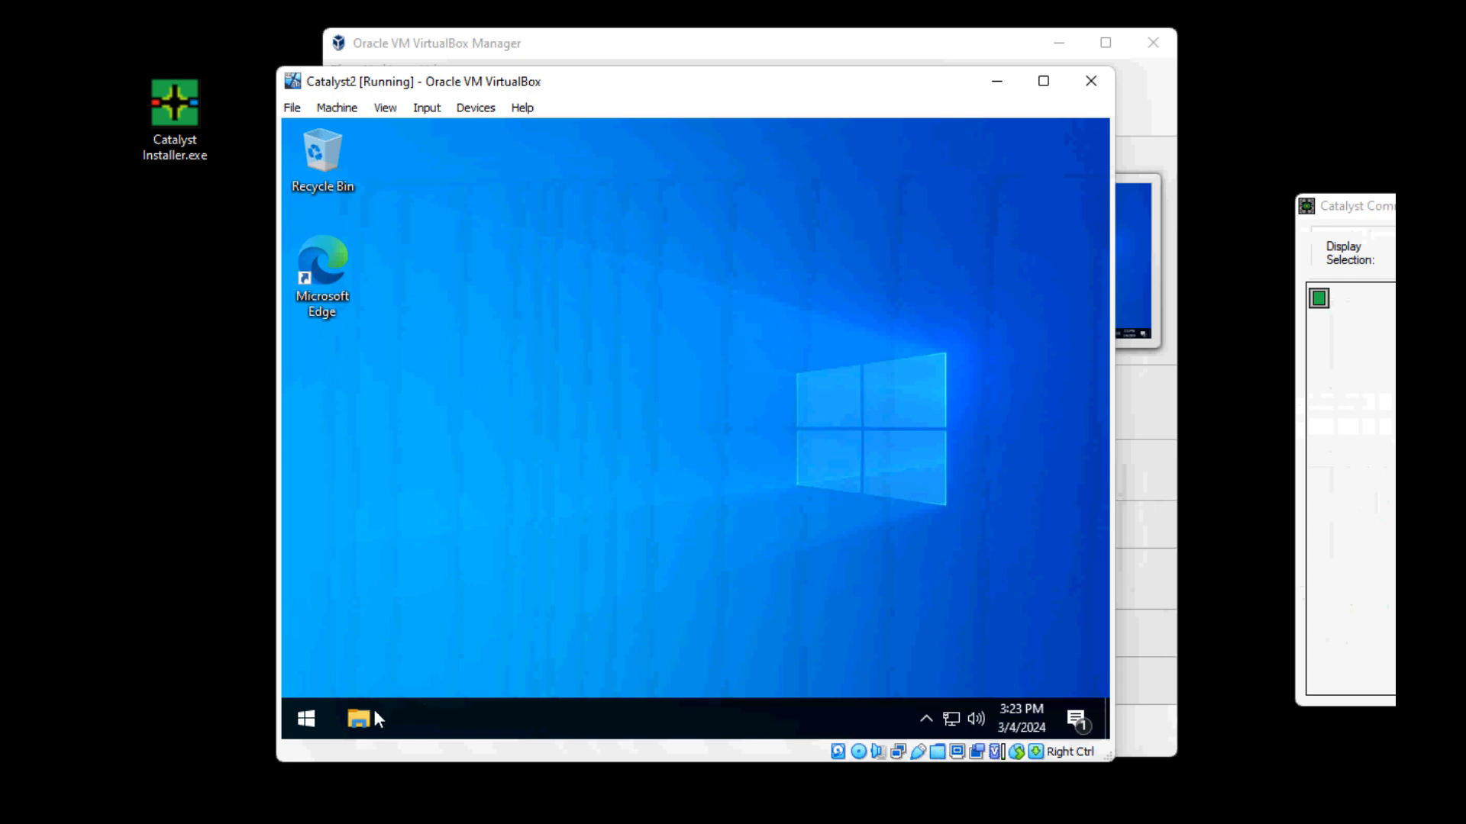
Rename the guest Windows PC to Catalyst2 from the properties of This PC and restart it immediately.
click(369, 720)
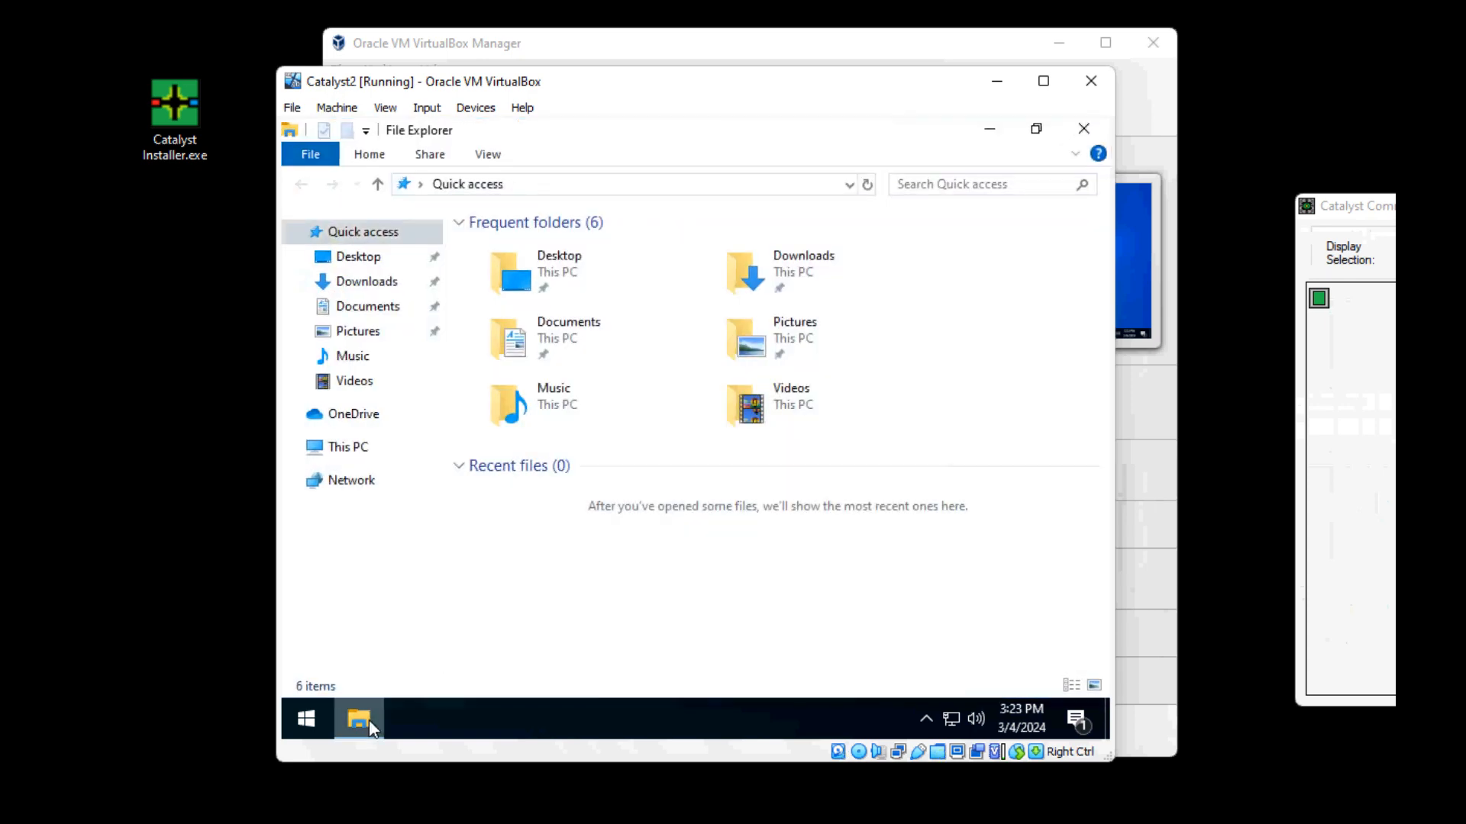
right_click(345, 451)
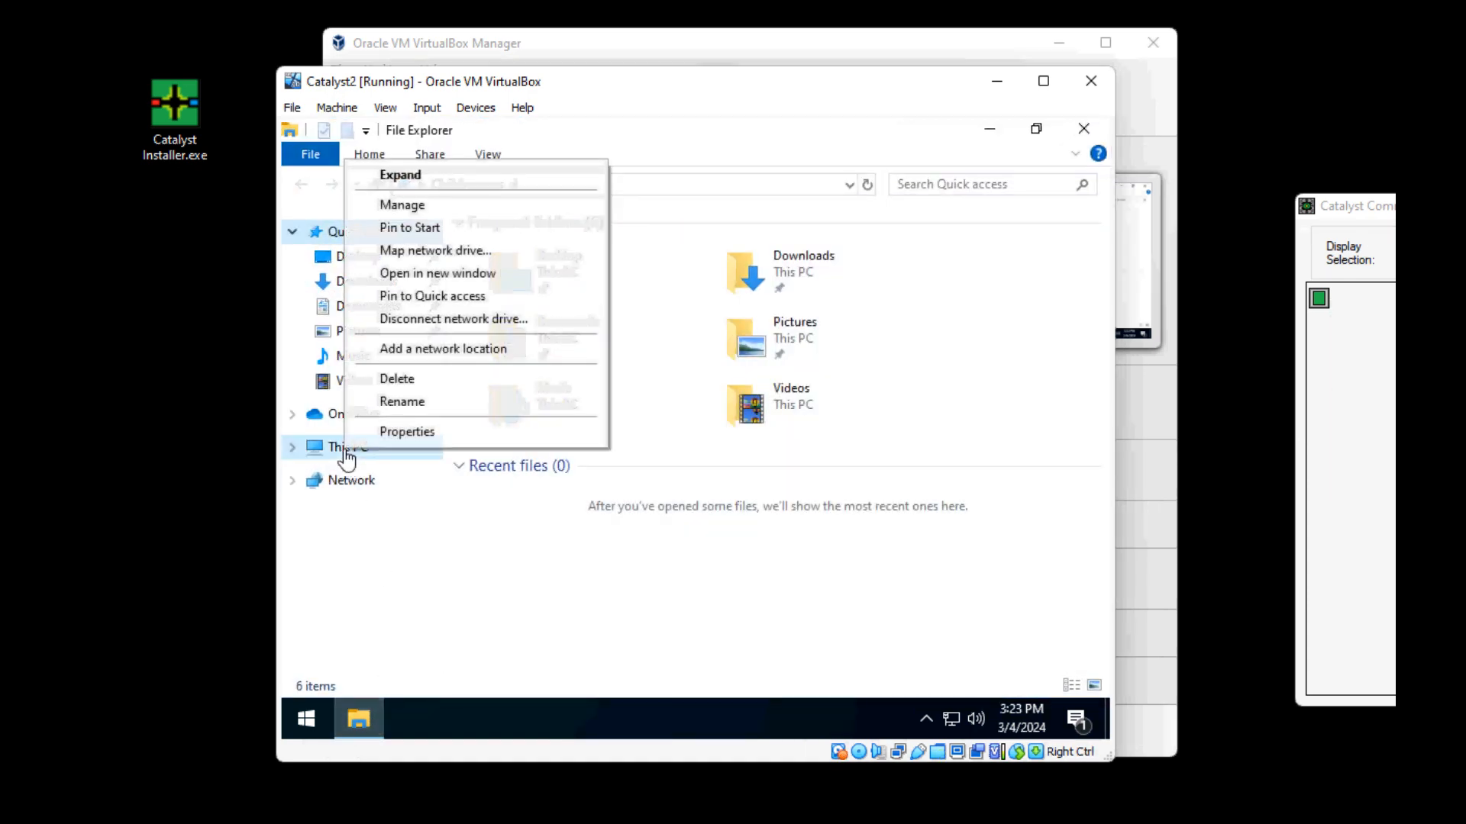
click(437, 434)
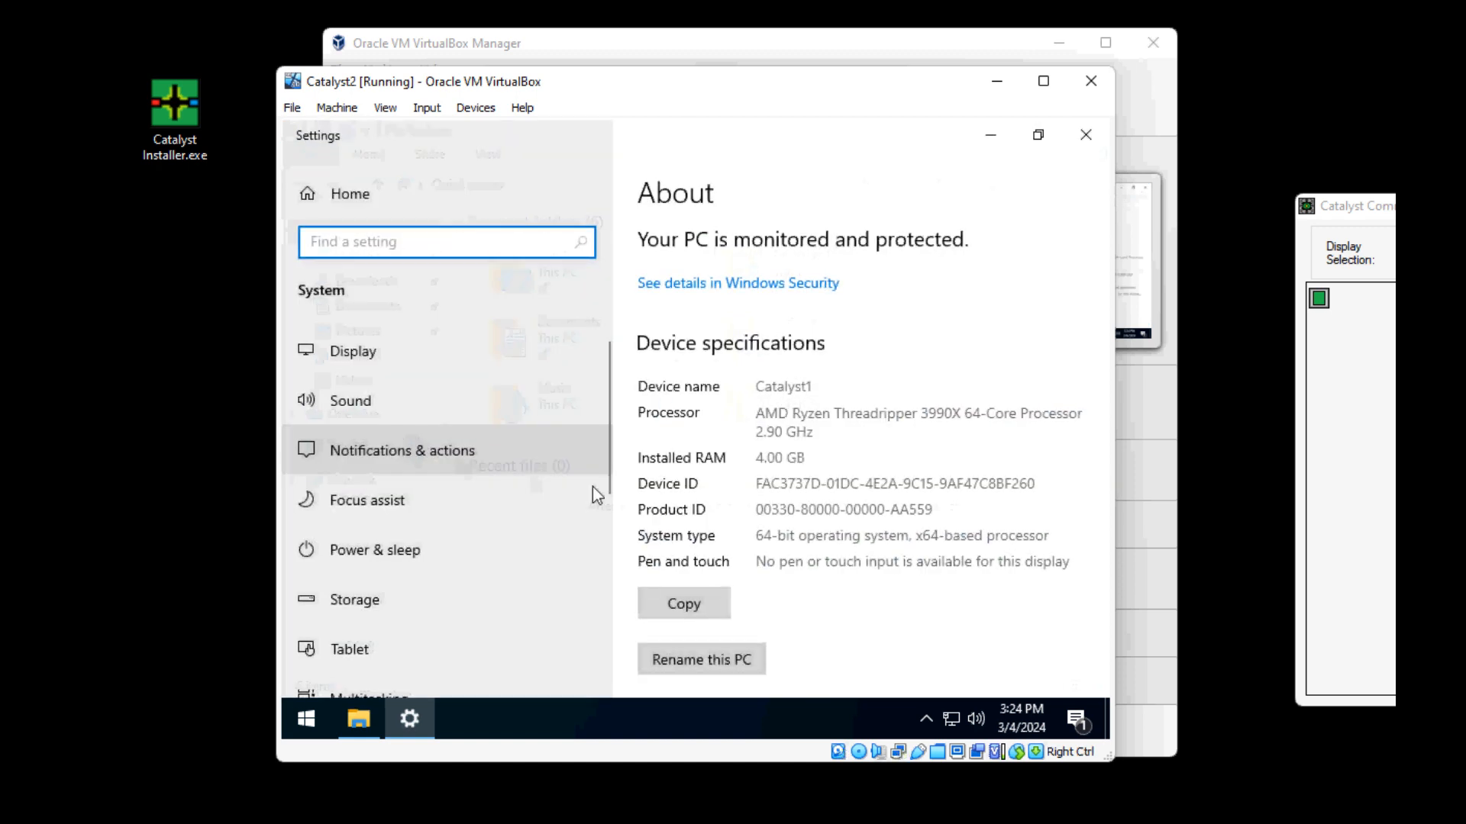
click(684, 661)
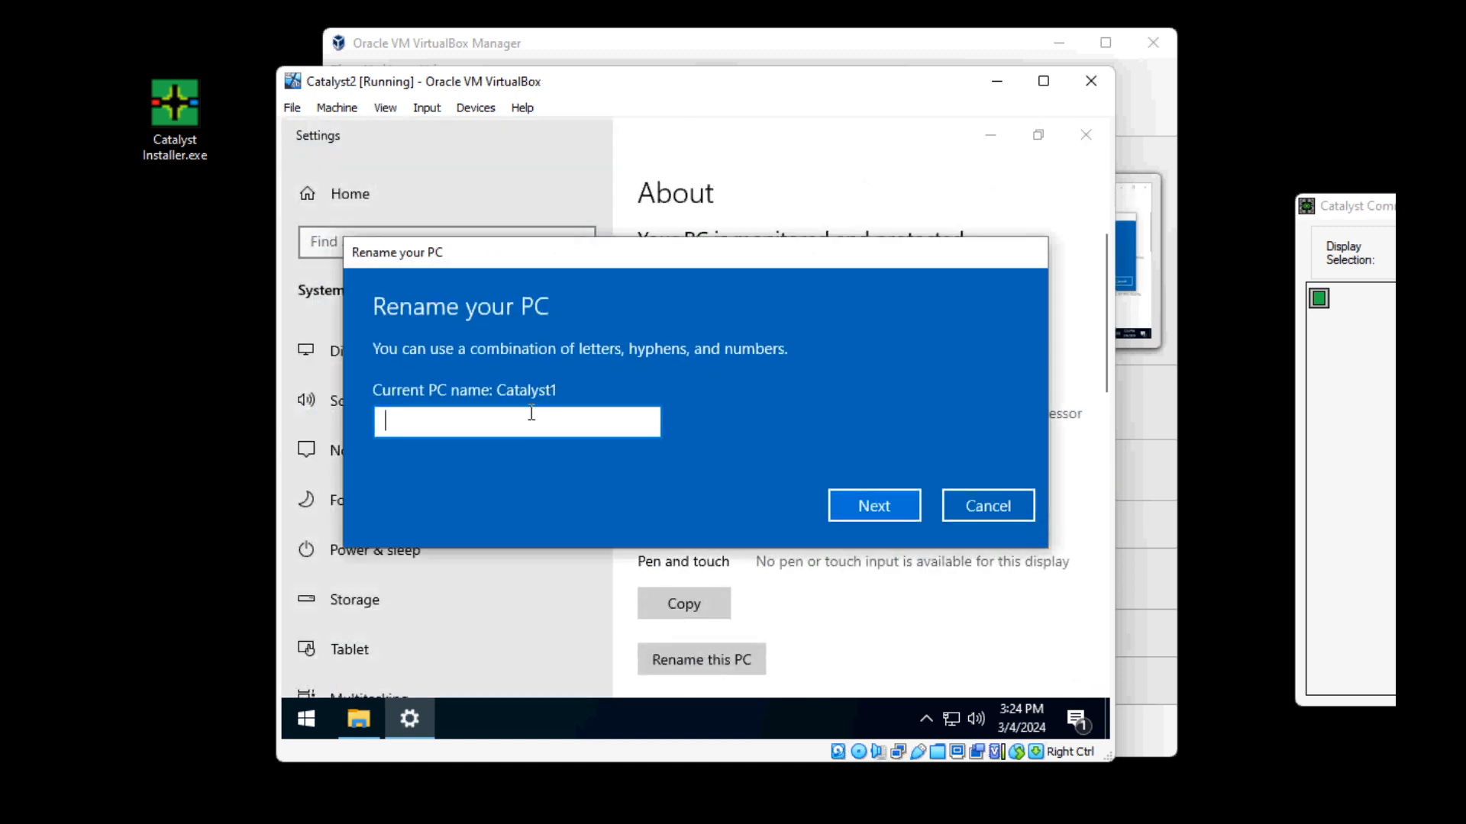
text(Catalys)
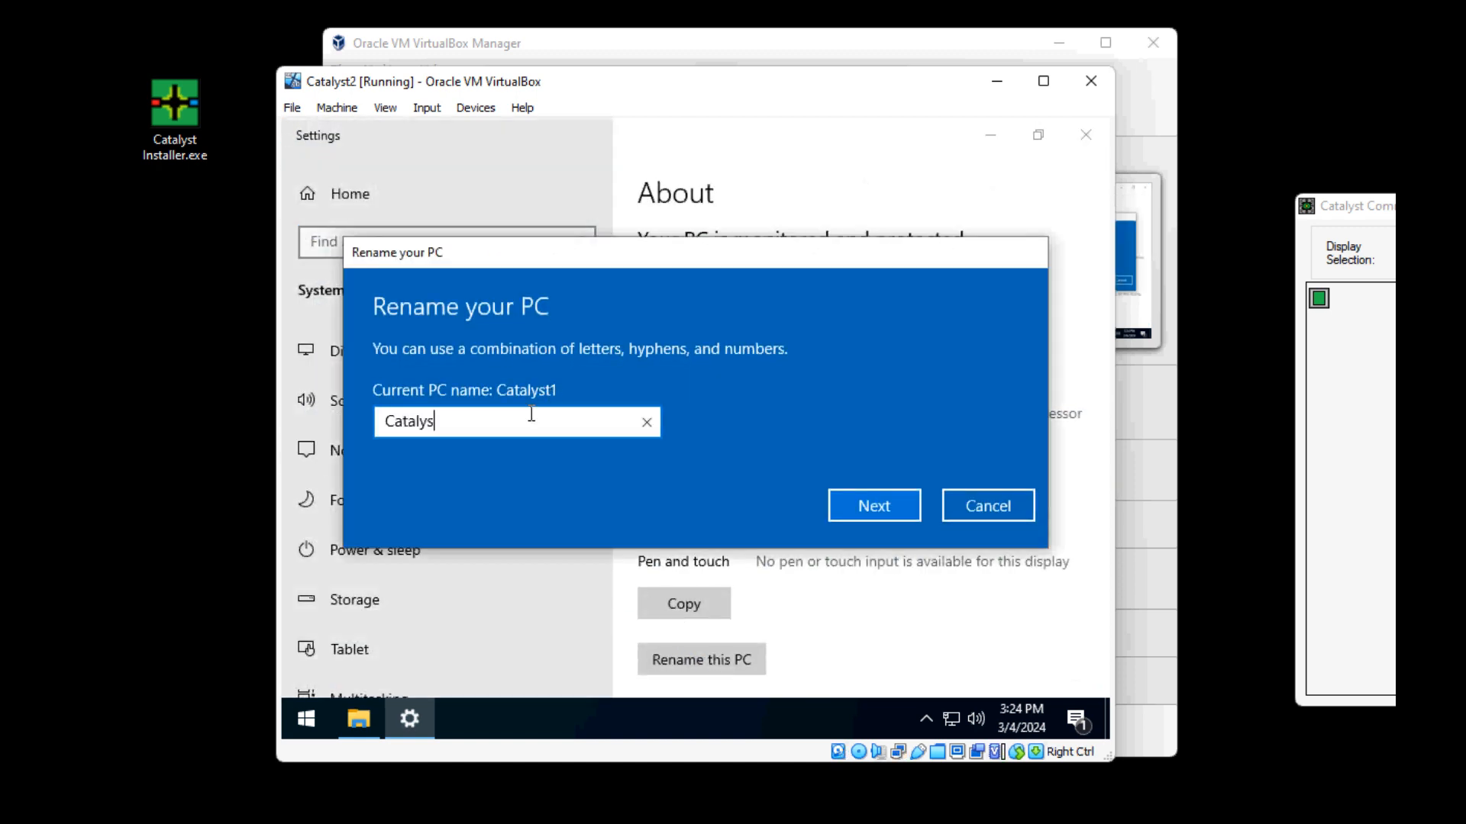
text(t2)
click(882, 511)
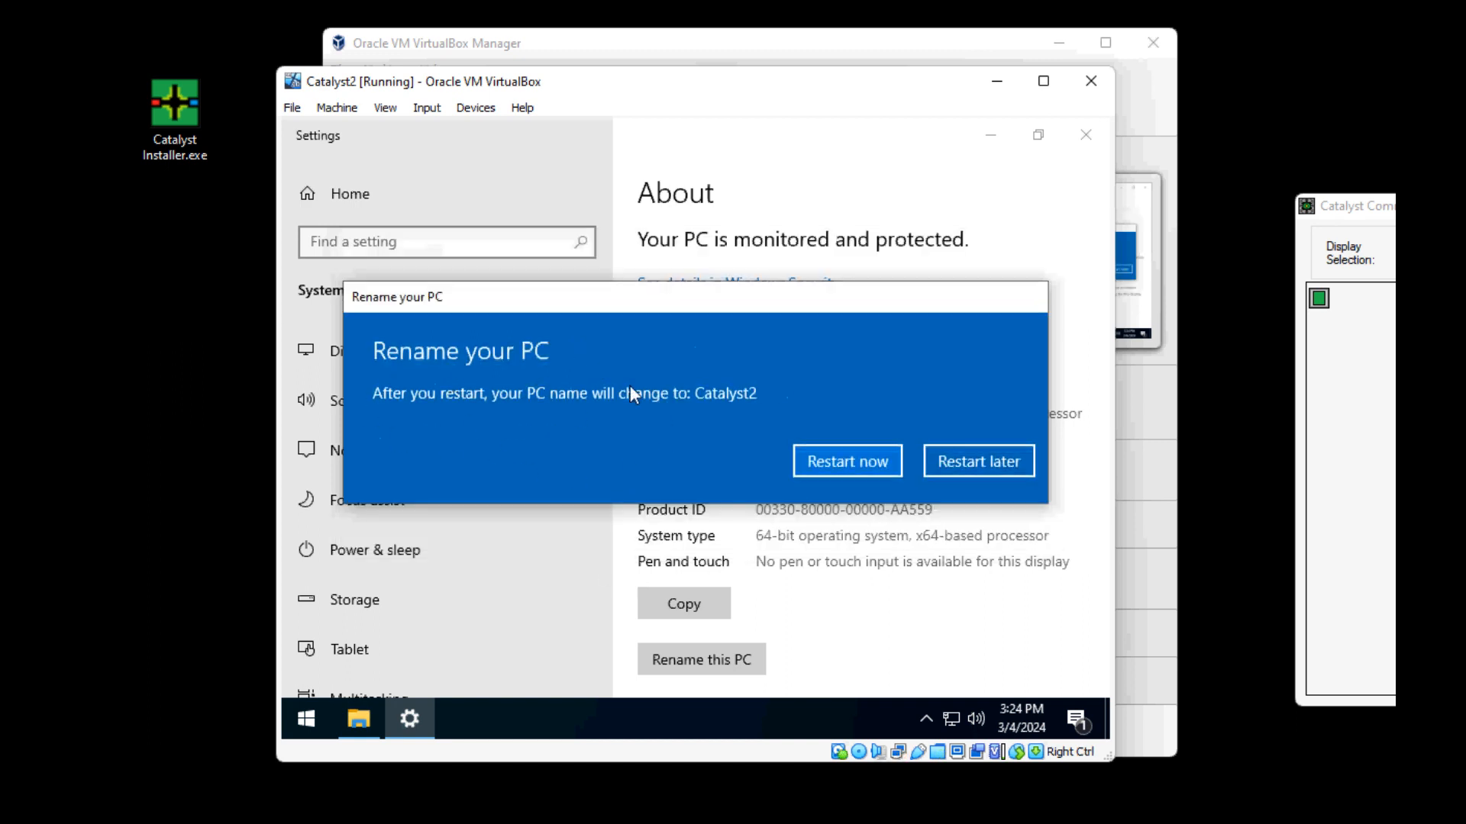
click(864, 459)
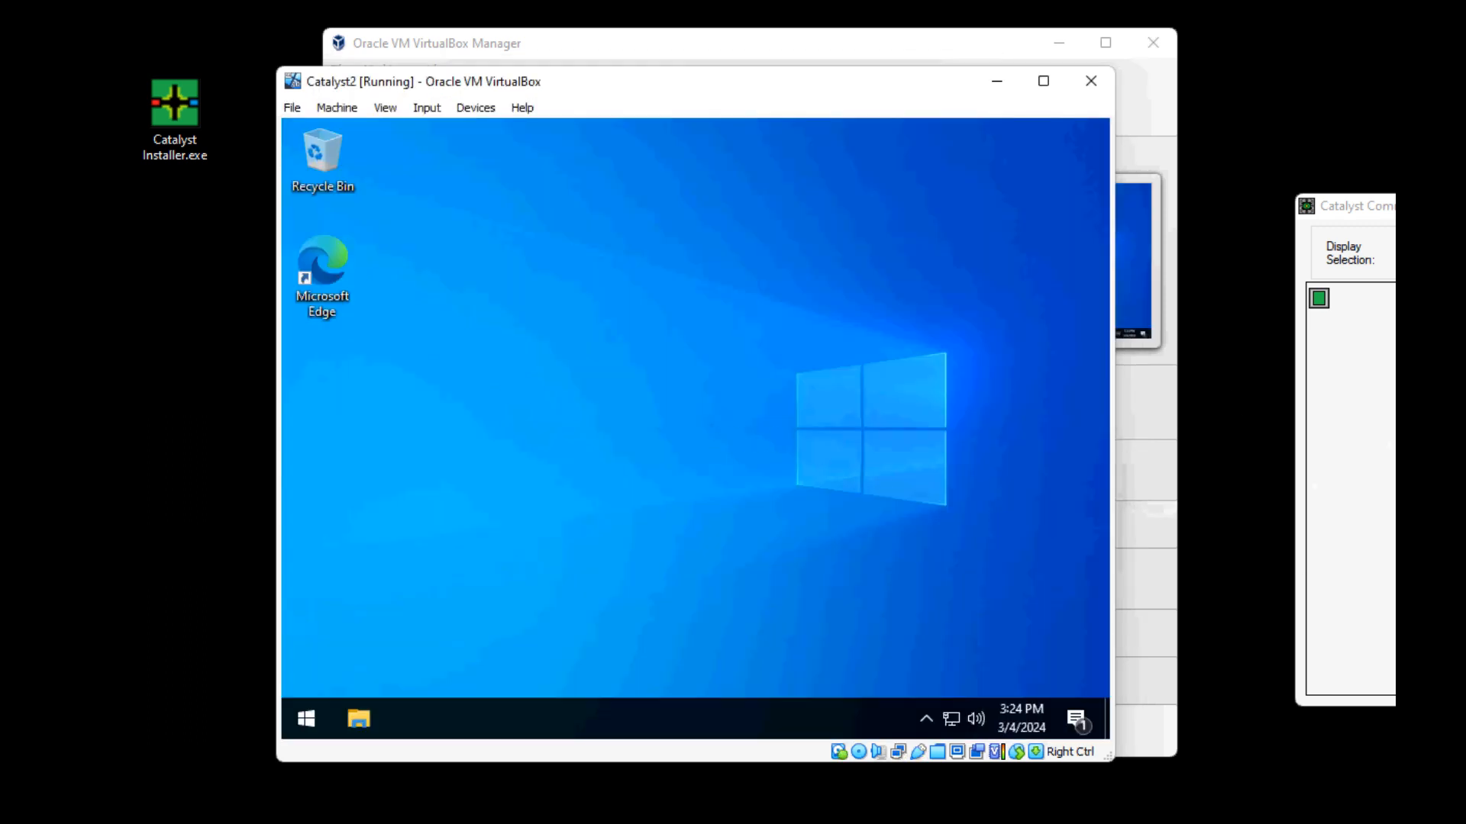
Refresh the Catalyst Command Center by reselecting the All Machines display and inspect the newly listed machine.
drag(1374, 206, 757, 194)
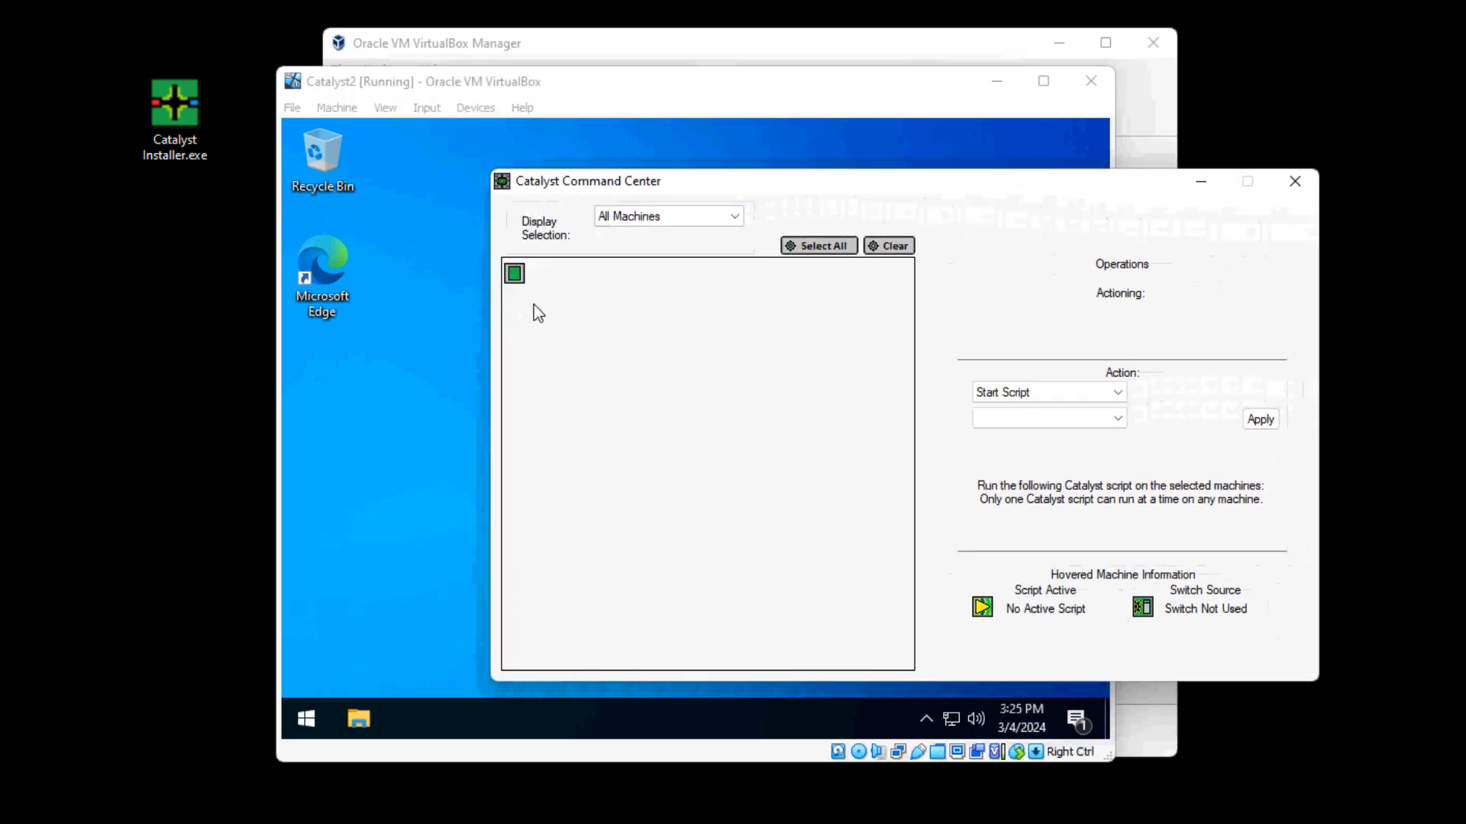
click(685, 215)
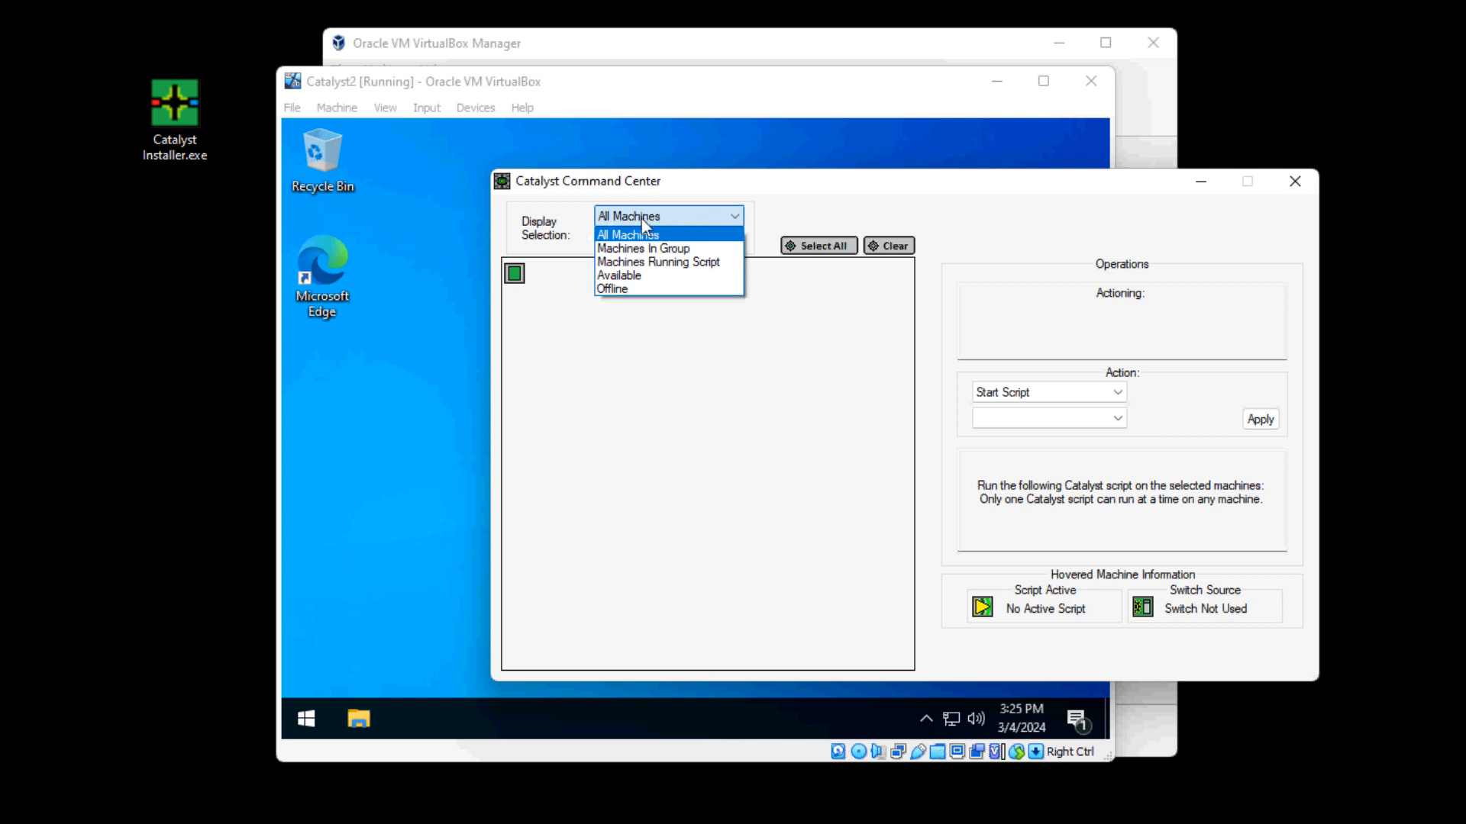
click(626, 237)
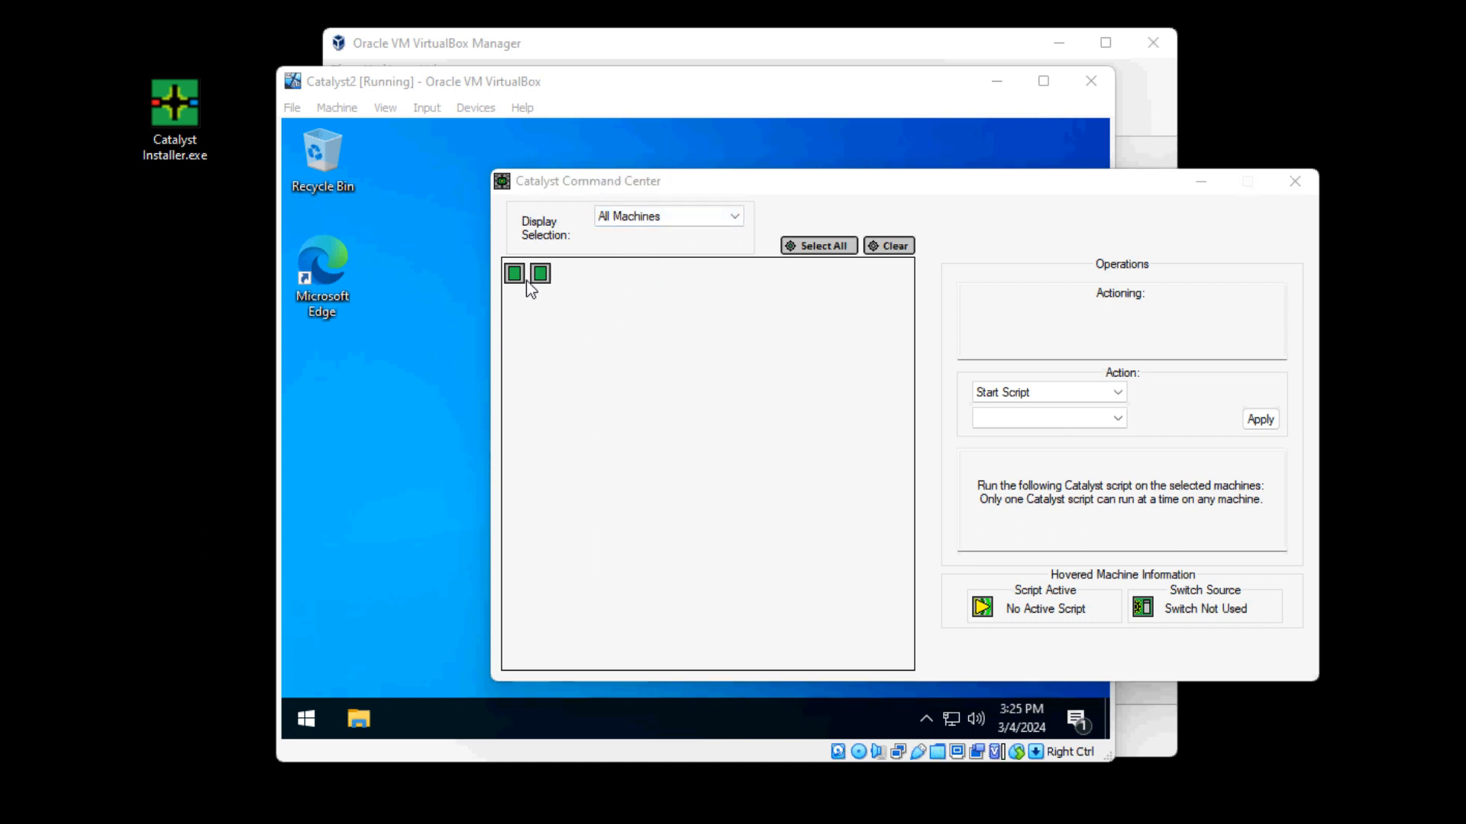
mouse_move(545, 275)
click(378, 336)
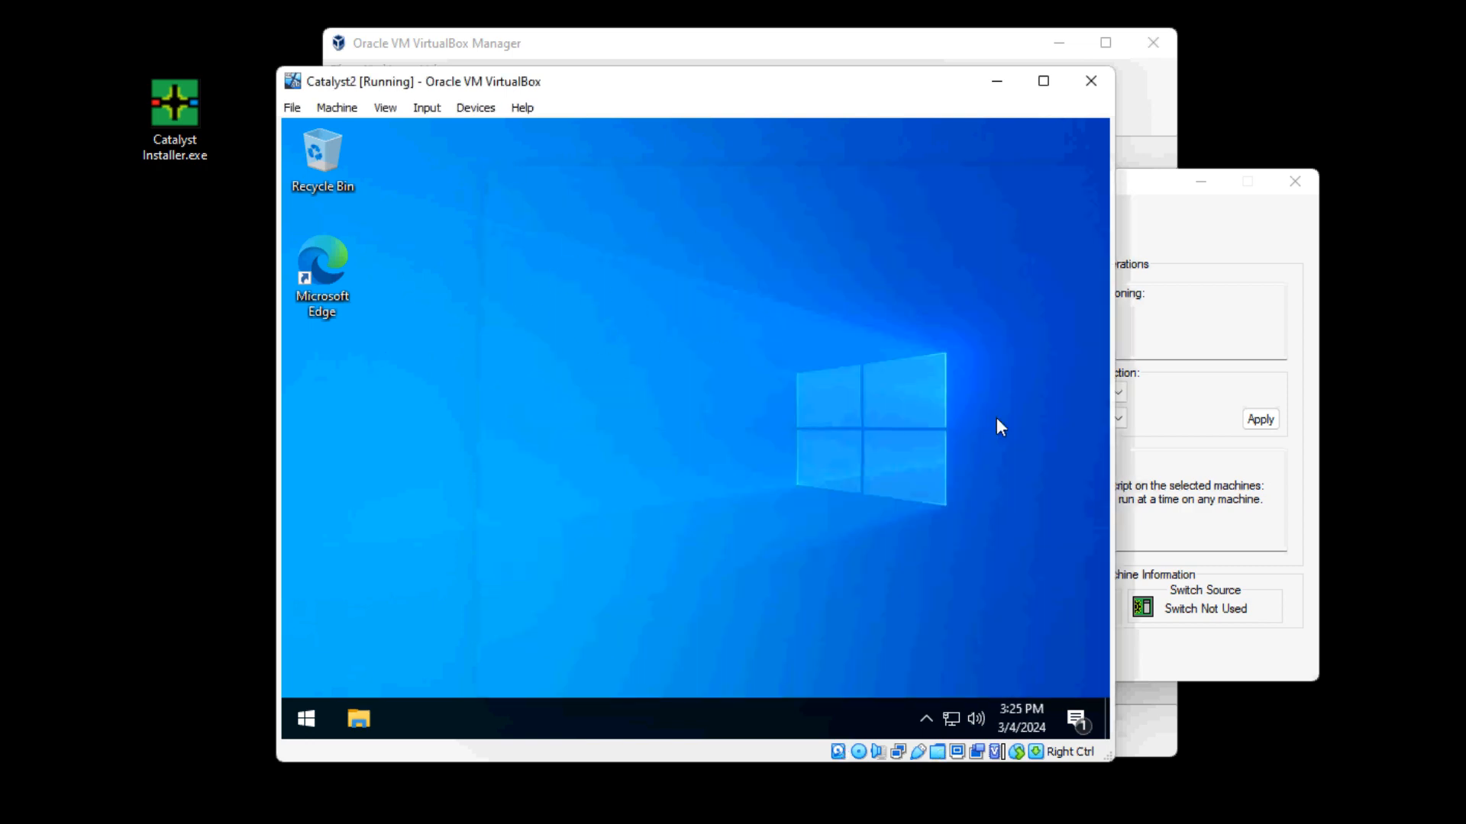
click(1229, 222)
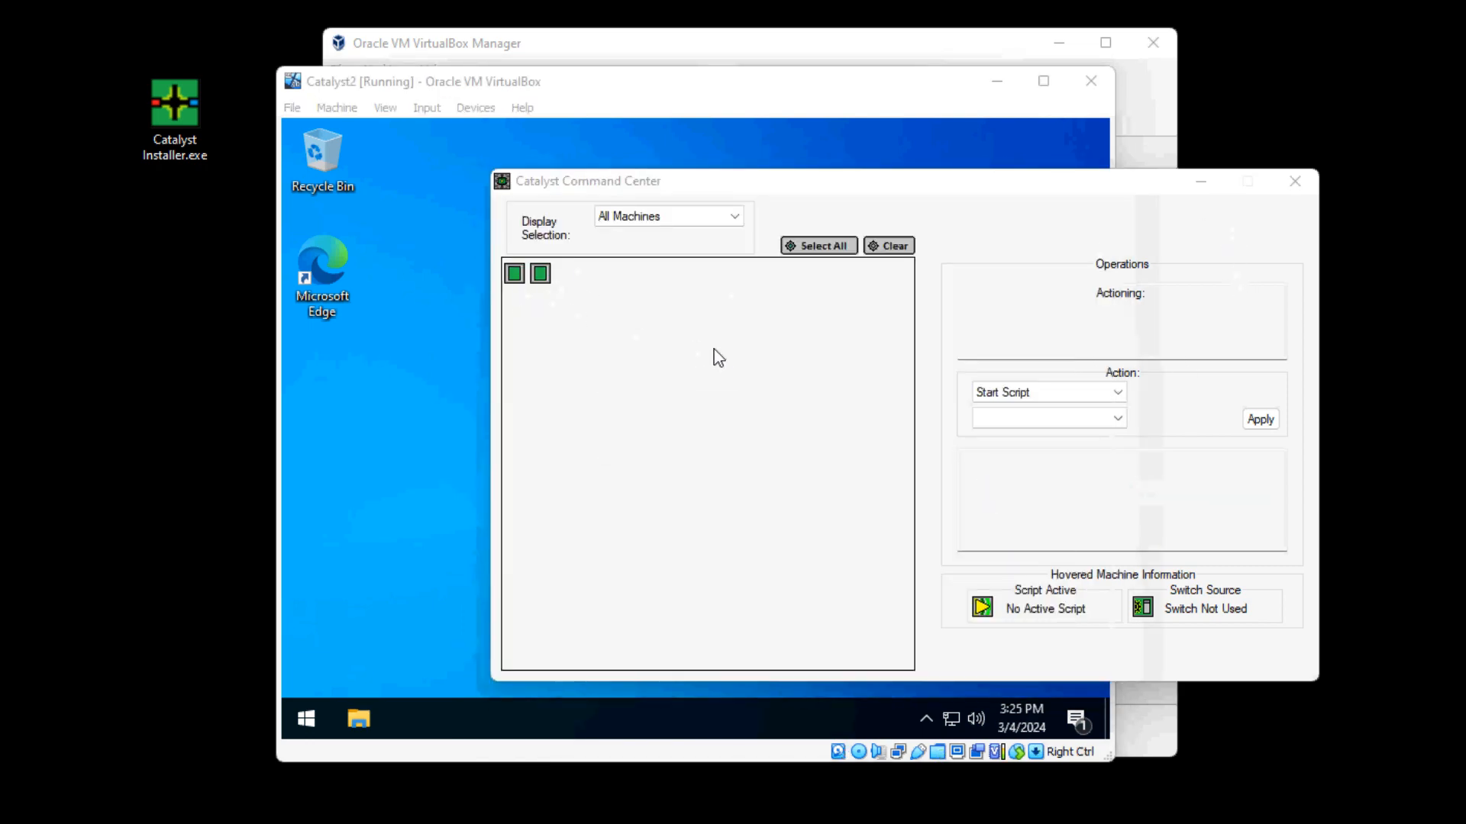
drag(630, 180, 700, 181)
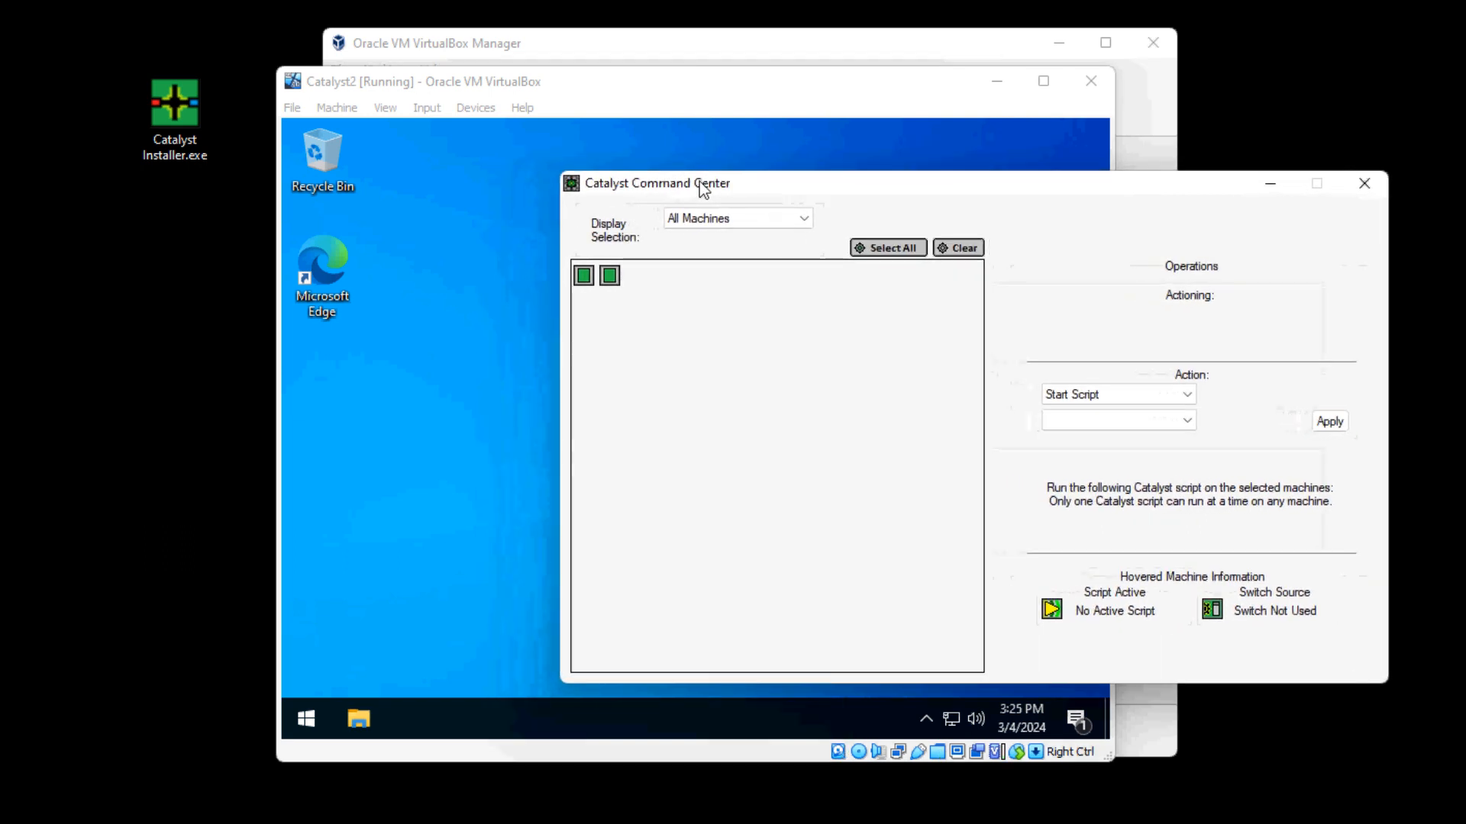
click(473, 297)
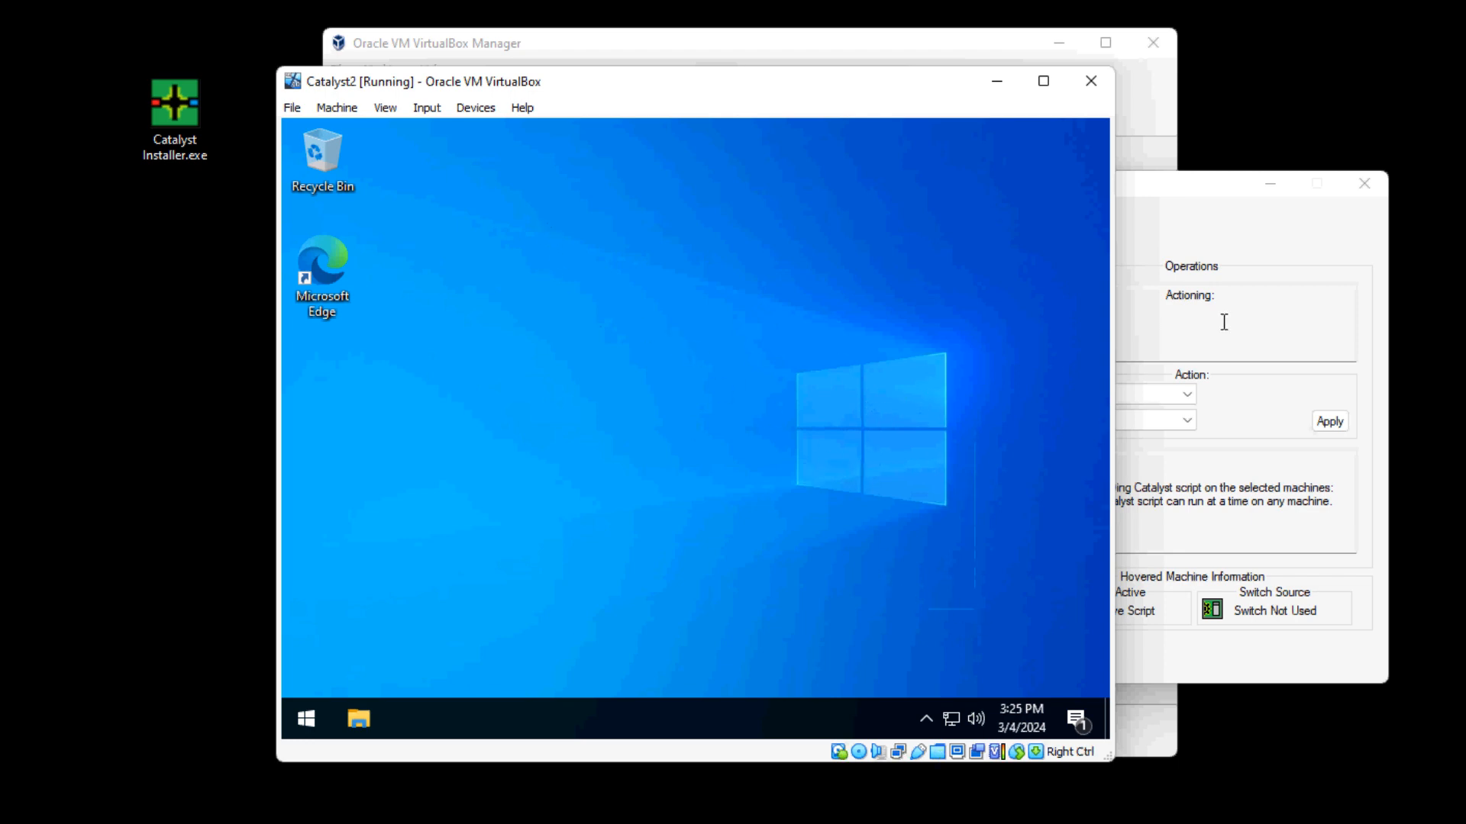
click(1168, 276)
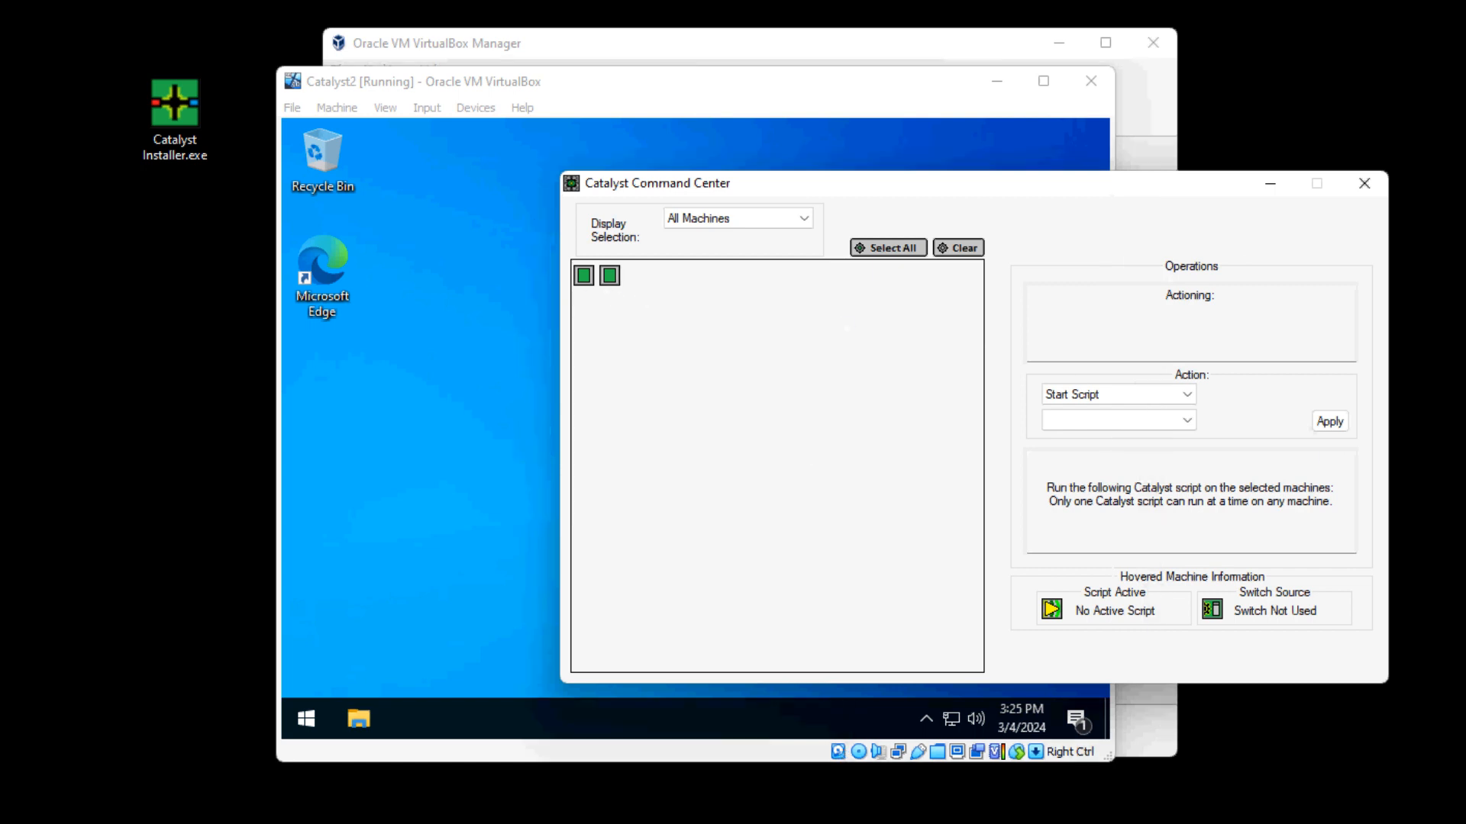
click(475, 405)
click(1234, 280)
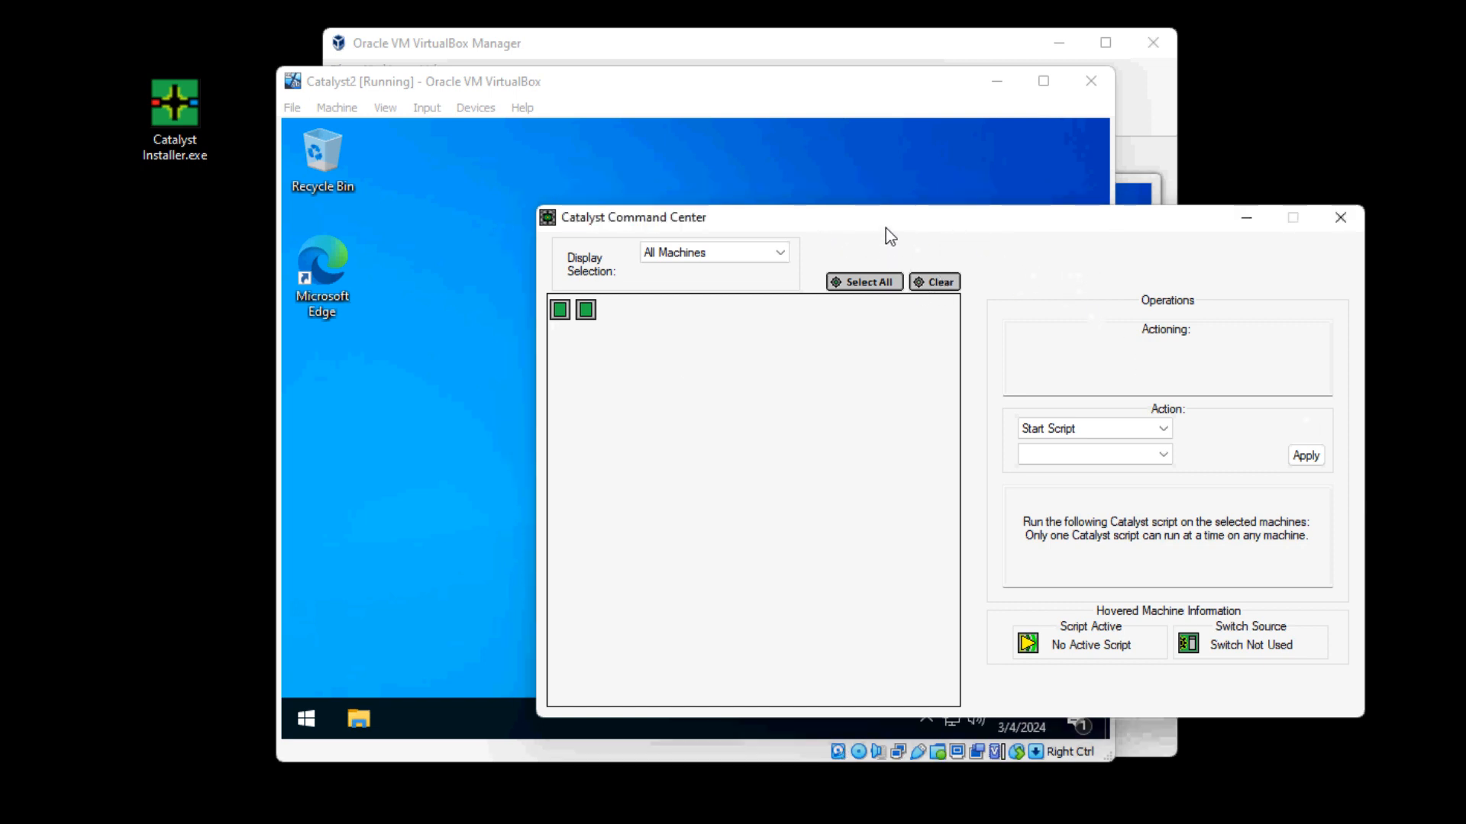
drag(886, 227, 815, 222)
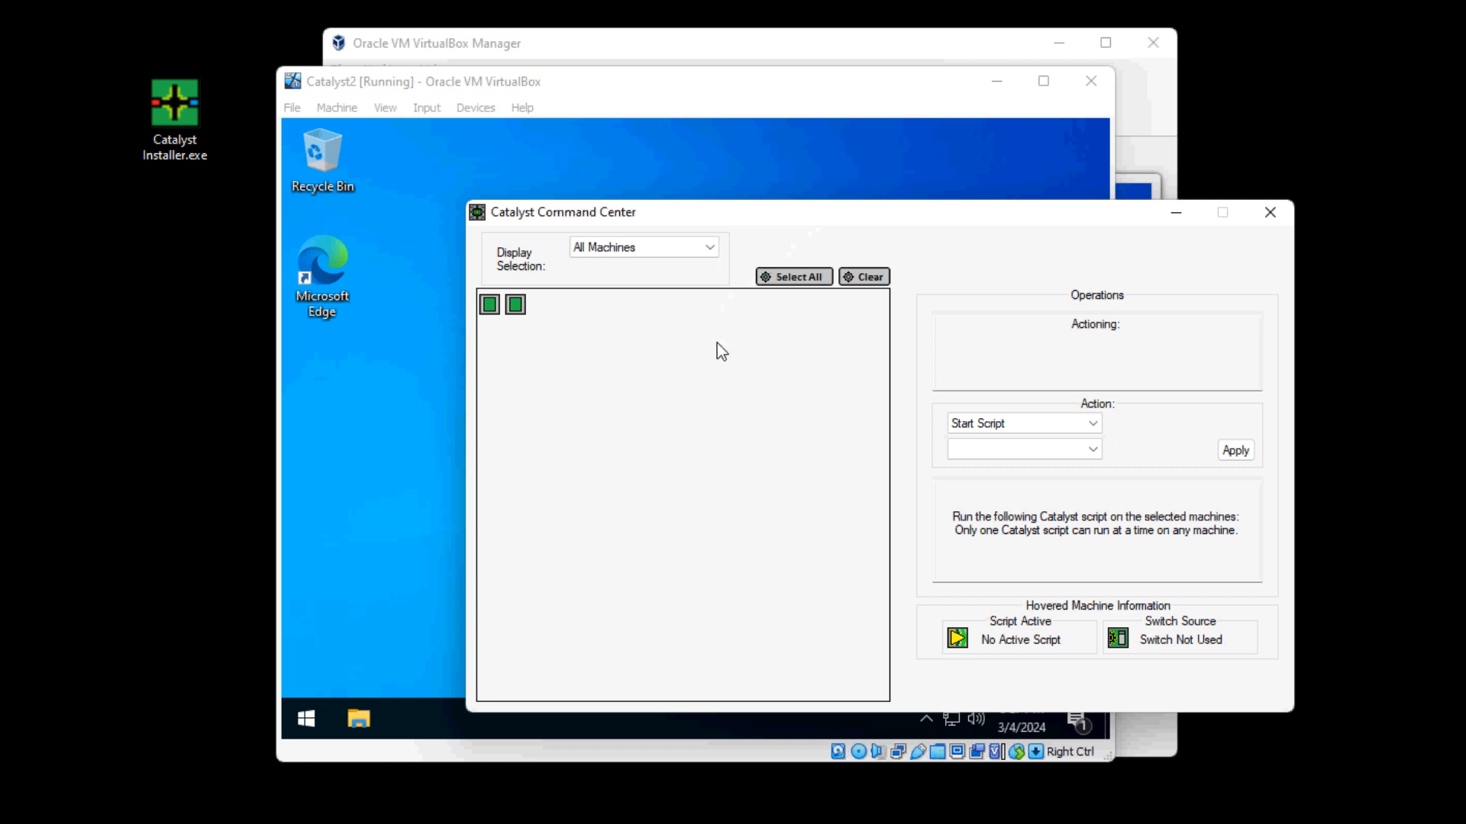